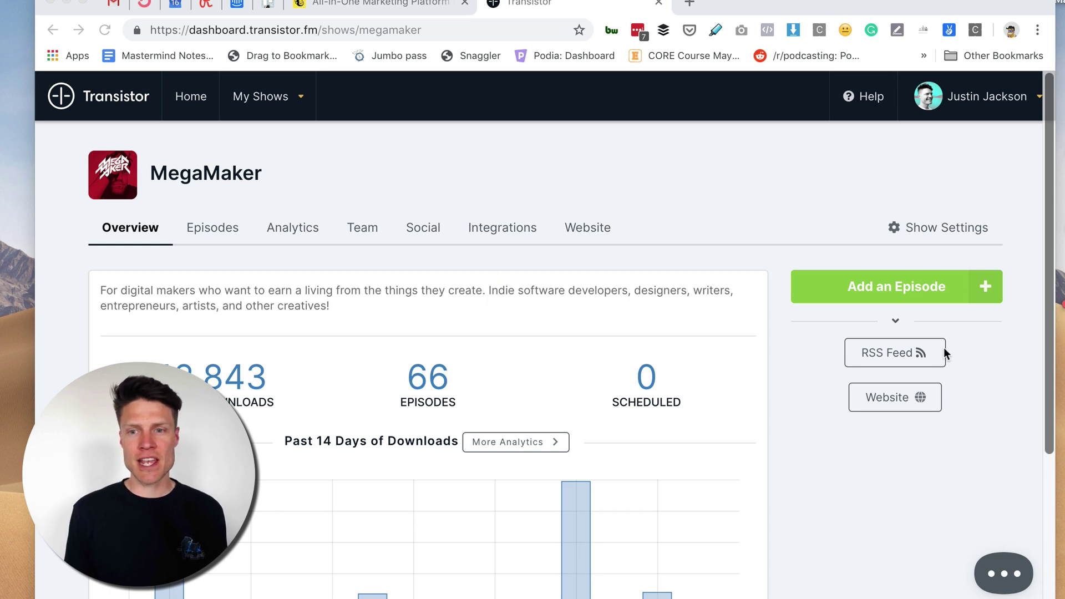
Step: Copy the MegaMaker show's RSS feed URL from its Transistor Overview page
click(916, 355)
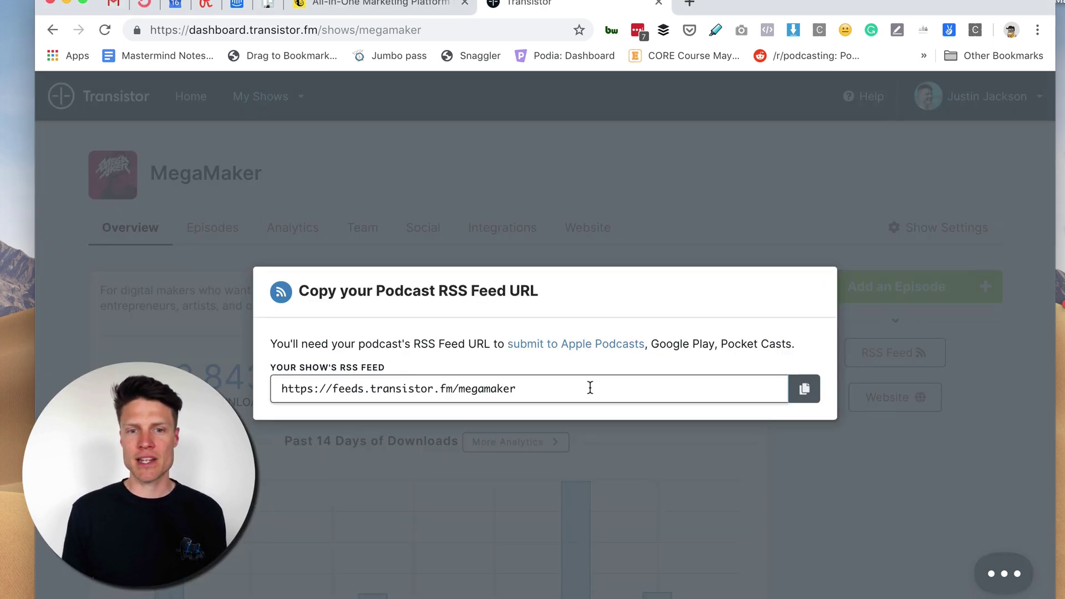
click(624, 145)
click(377, 4)
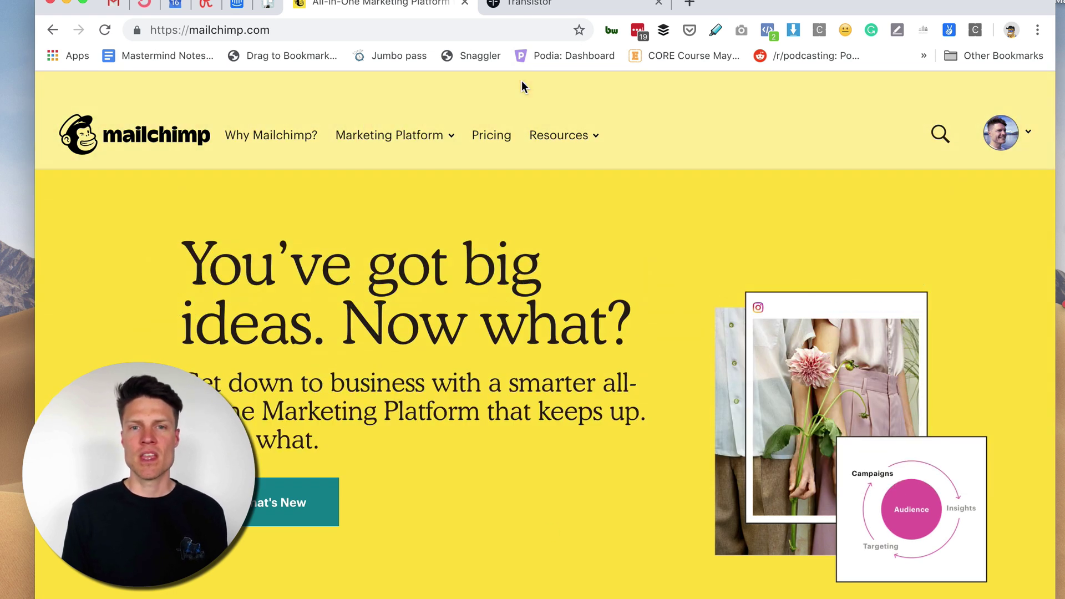
click(525, 13)
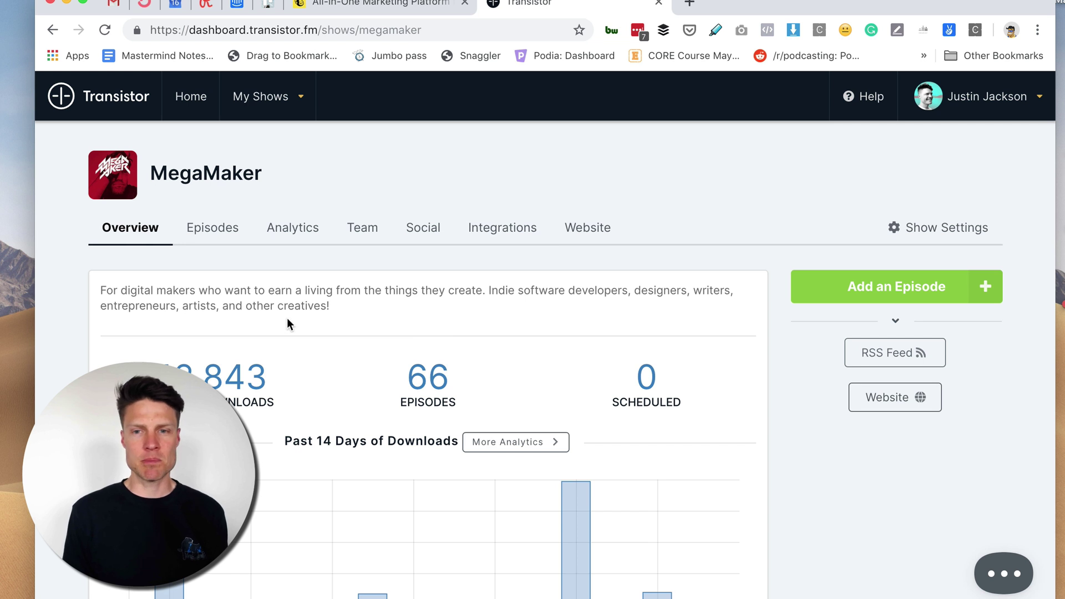
click(224, 232)
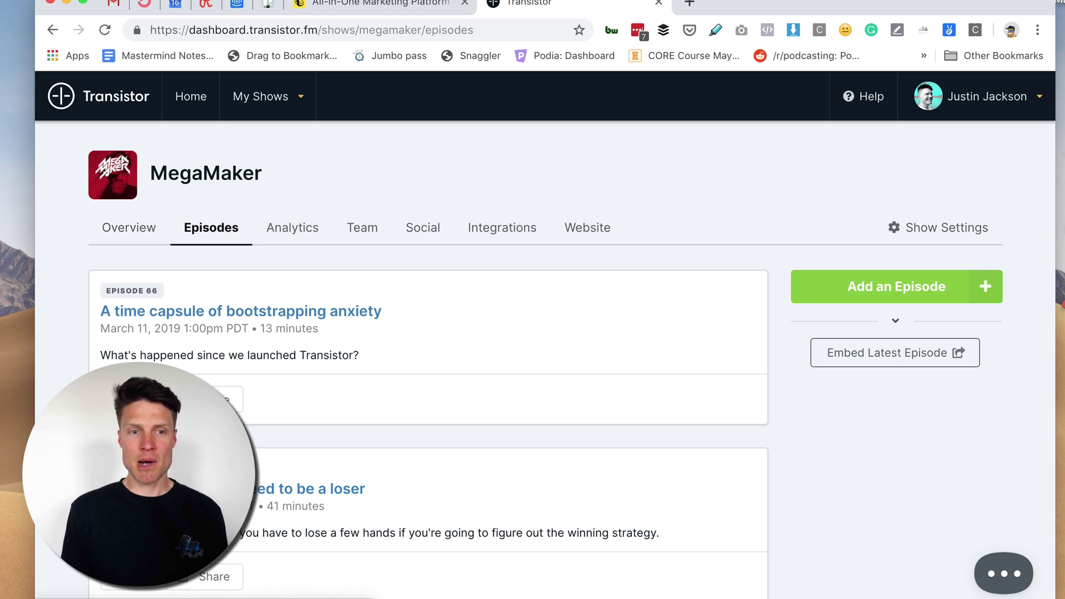
click(125, 239)
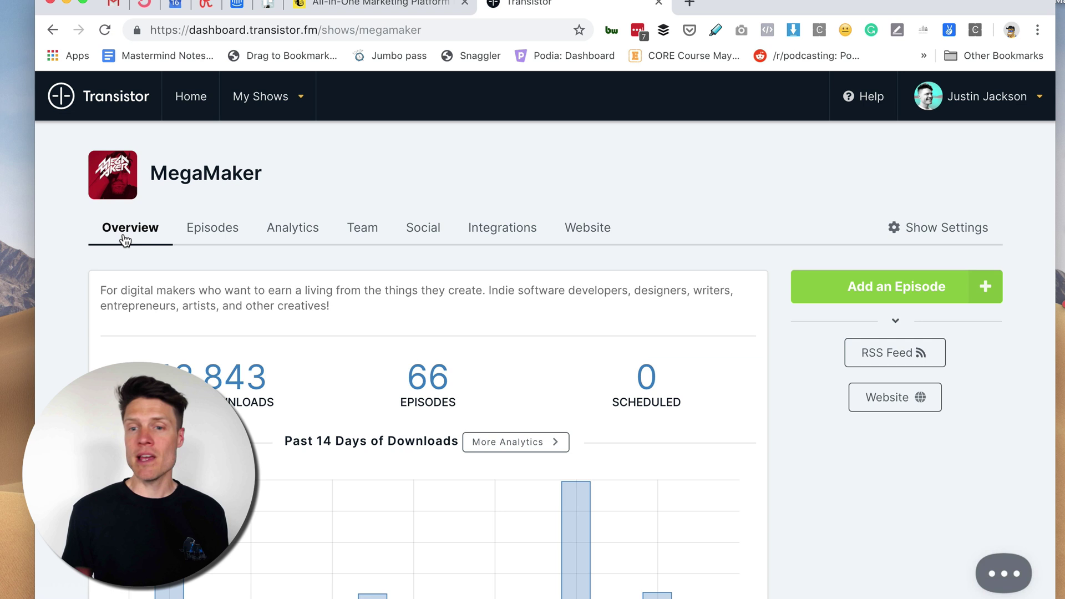
click(937, 359)
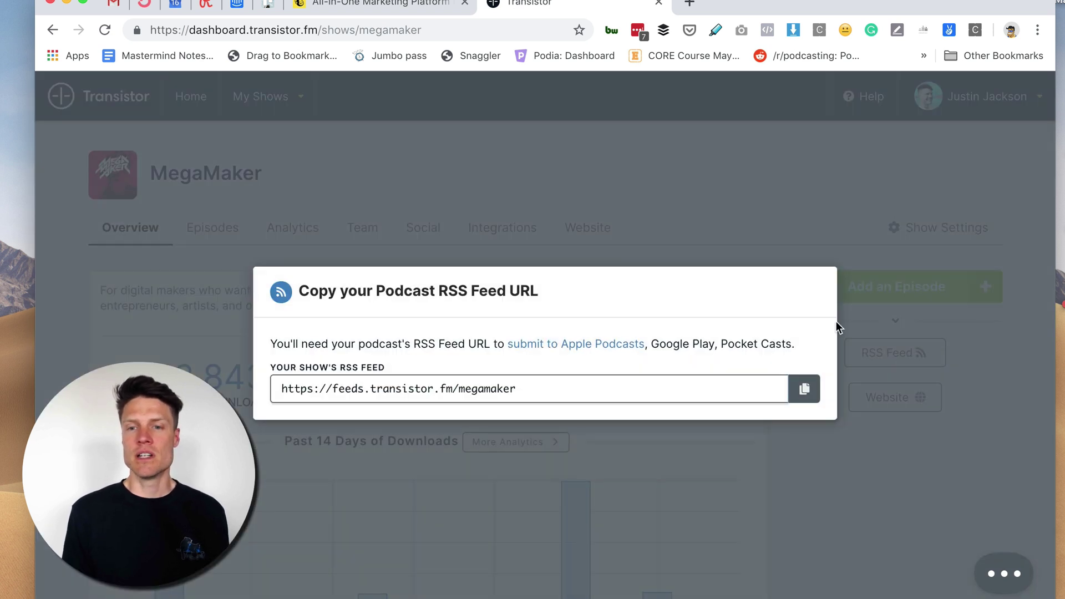
click(805, 391)
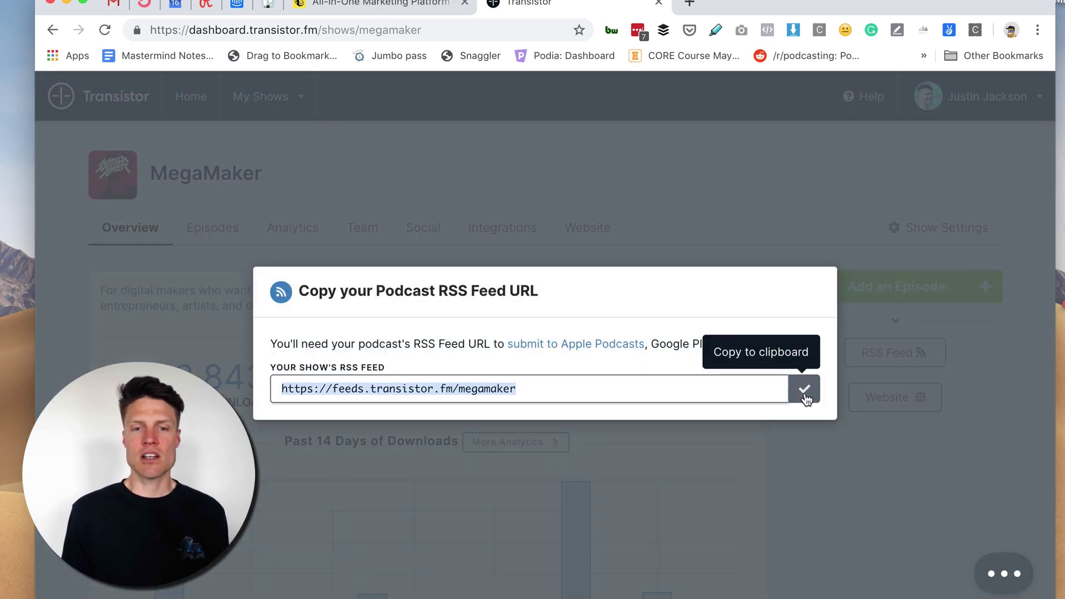
Step: Go to Mailchimp's Campaigns page from the account menu
click(380, 9)
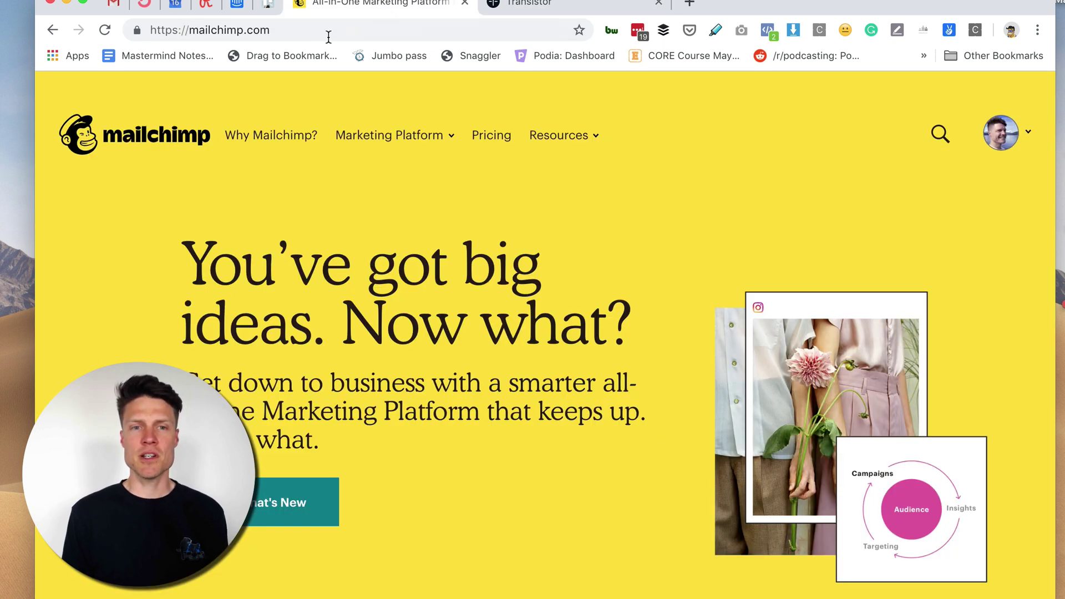
click(1005, 138)
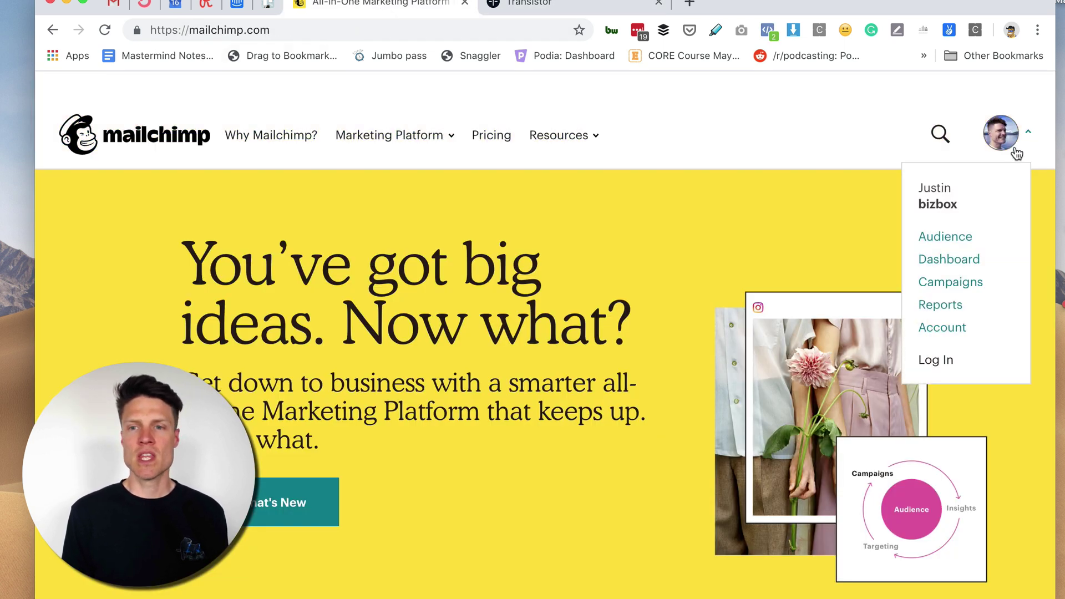
click(963, 284)
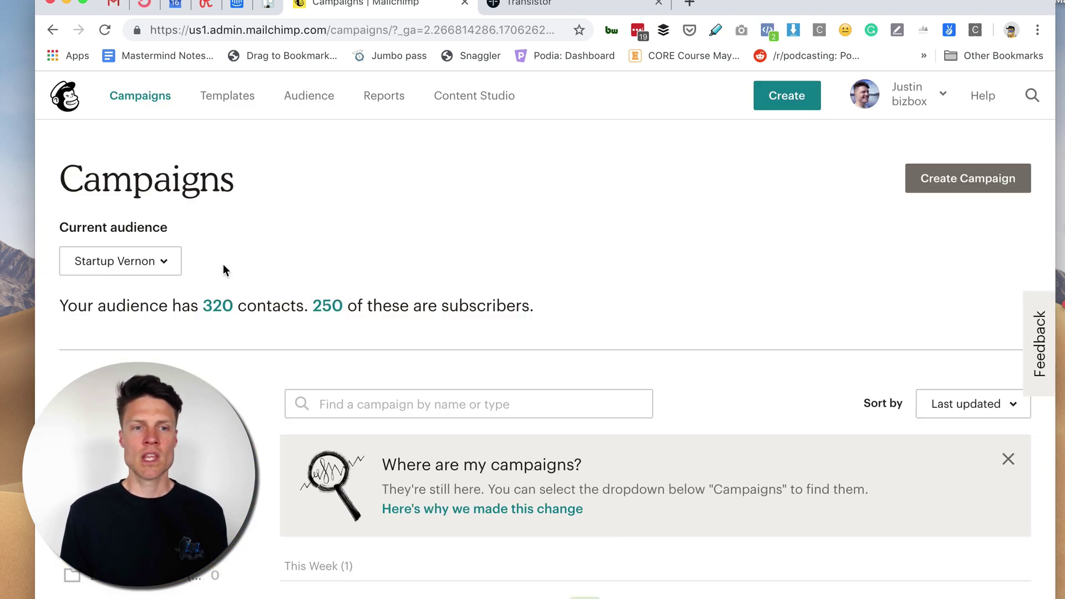
Step: Set JFDI Activity as the current audience on the Campaigns page
click(164, 261)
scroll(241, 413, down, 5)
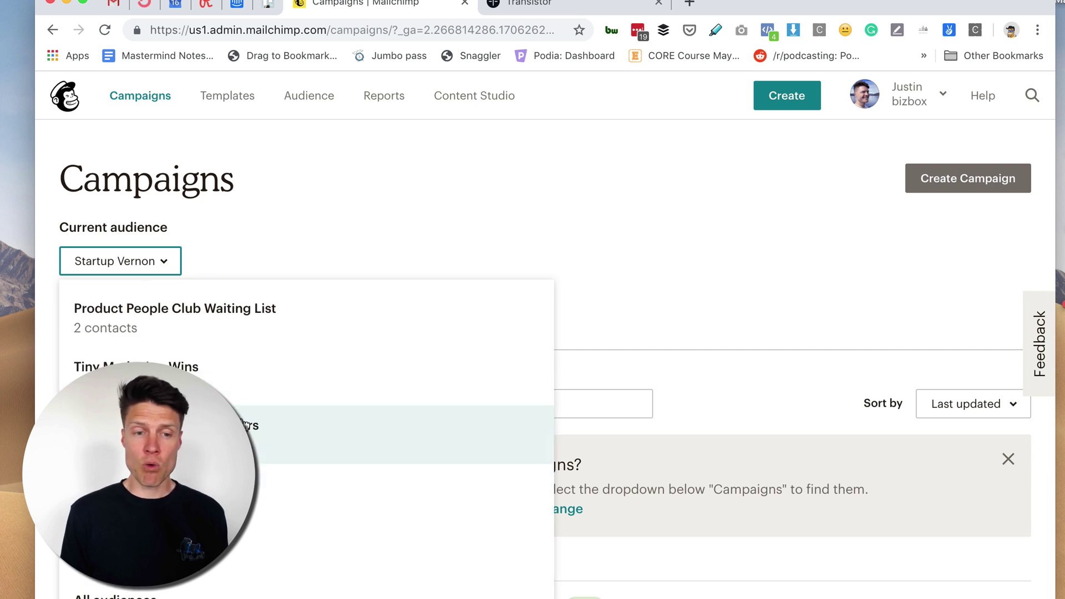
click(183, 595)
scroll(446, 566, down, 10)
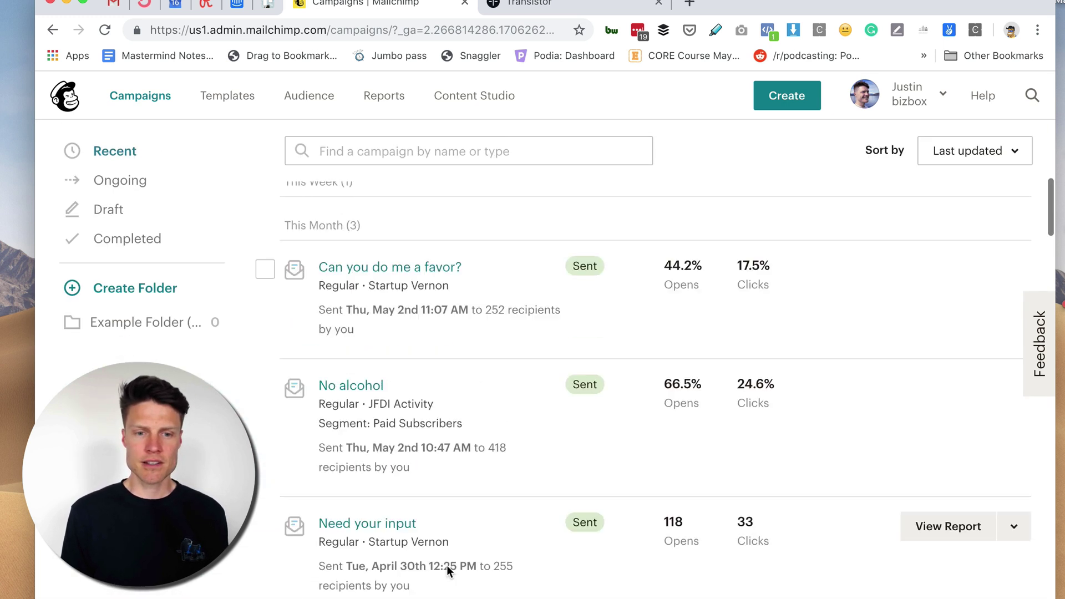
scroll(326, 335, up, 10)
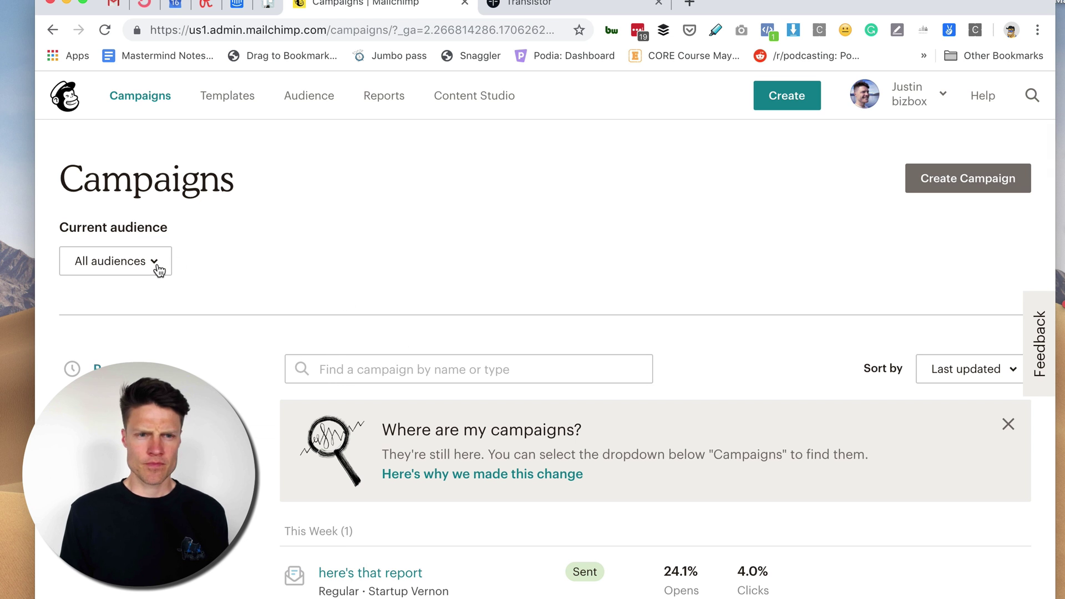
click(157, 265)
scroll(233, 396, down, 2)
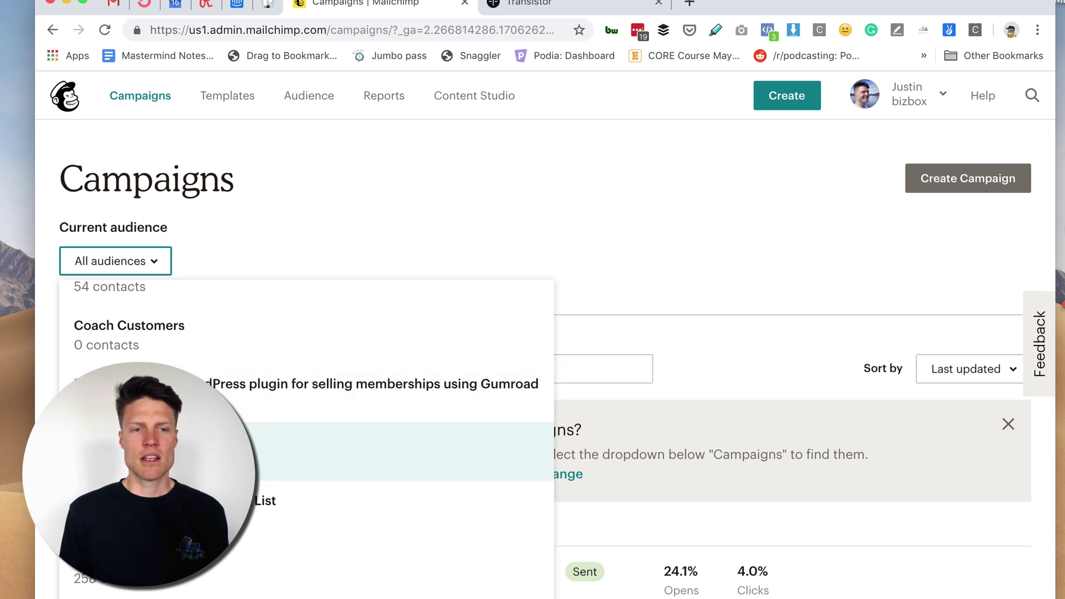
click(298, 207)
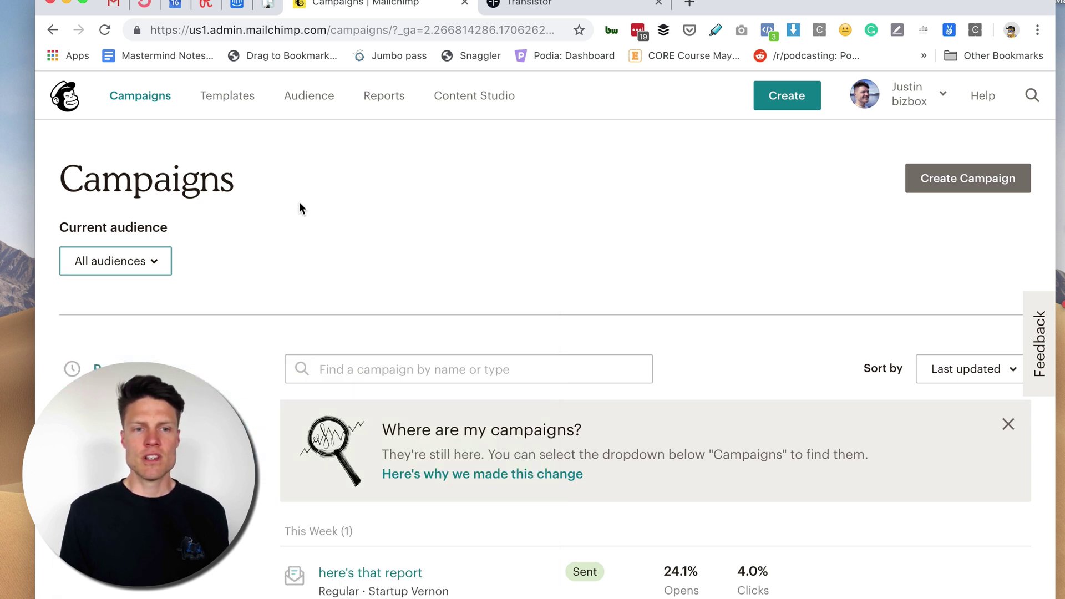
click(150, 268)
click(288, 508)
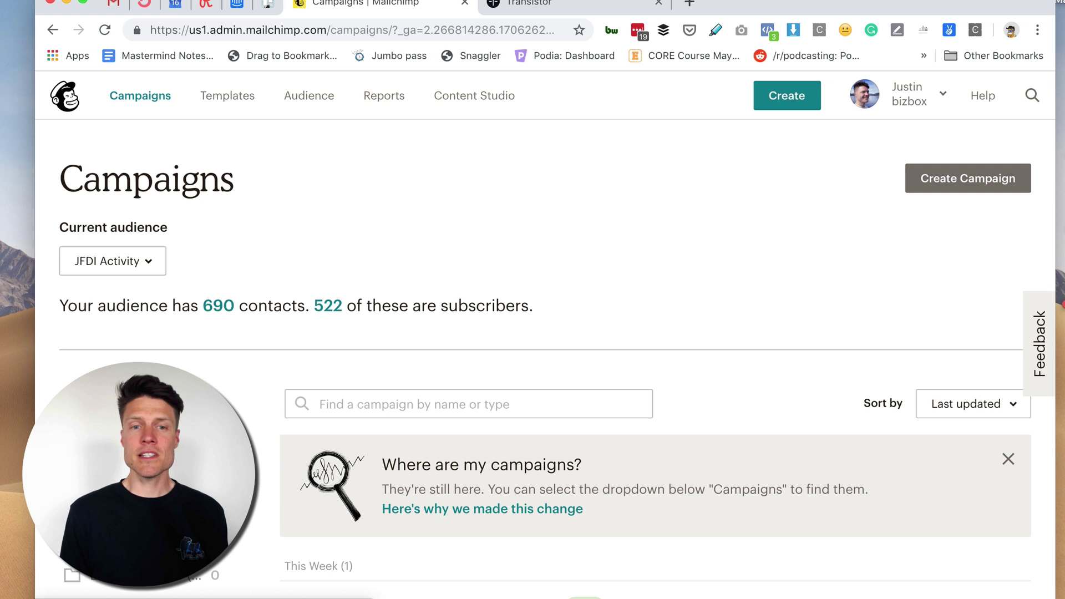
Step: Create an automated Share blog updates email campaign targeting the JFDI Activity audience
click(984, 194)
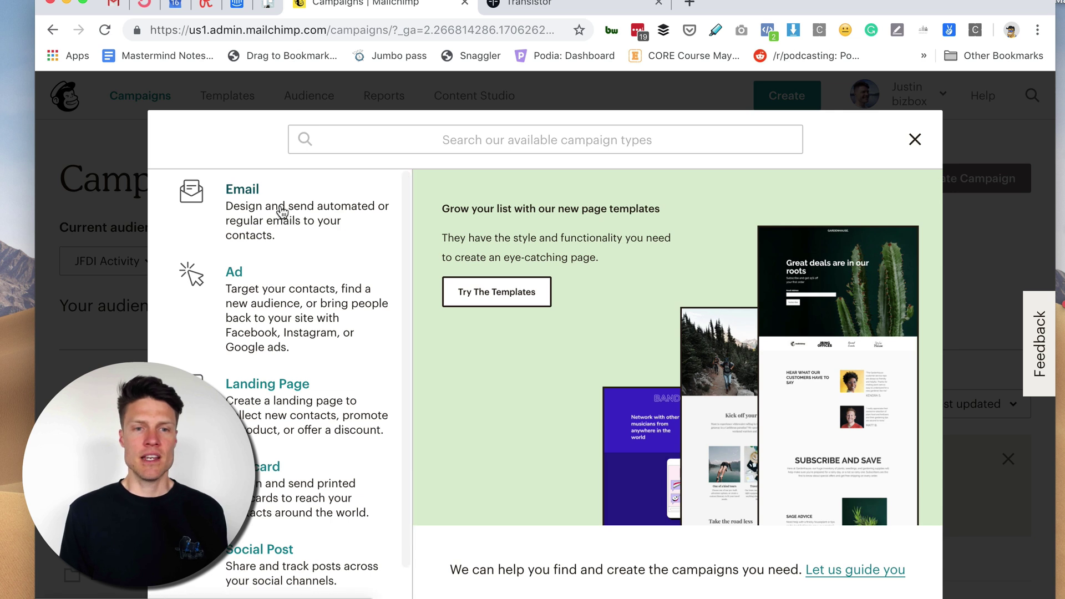
click(246, 212)
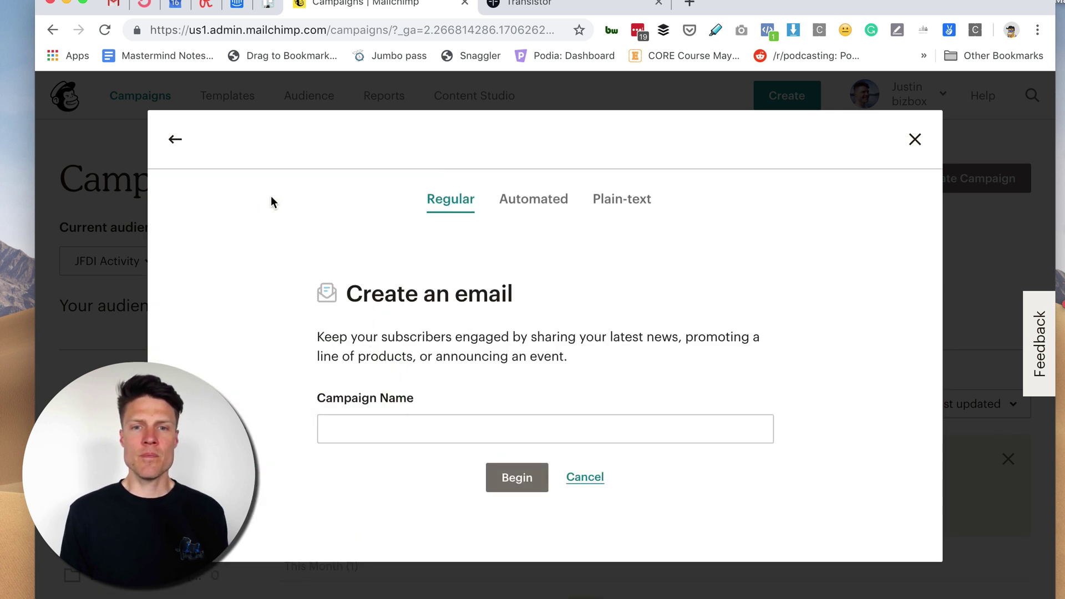
click(557, 200)
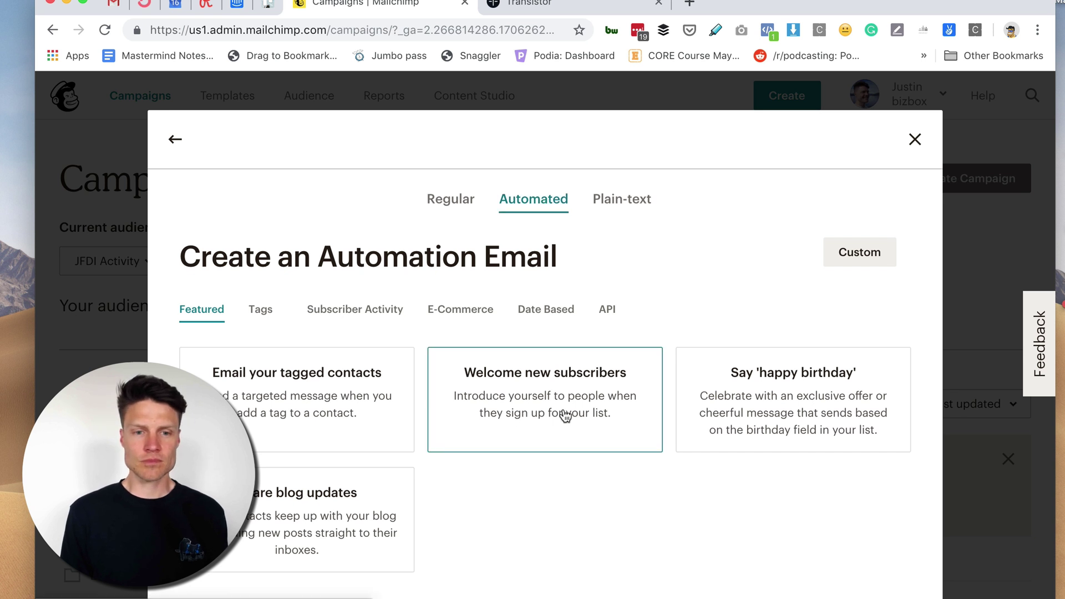
scroll(569, 472, down, 2)
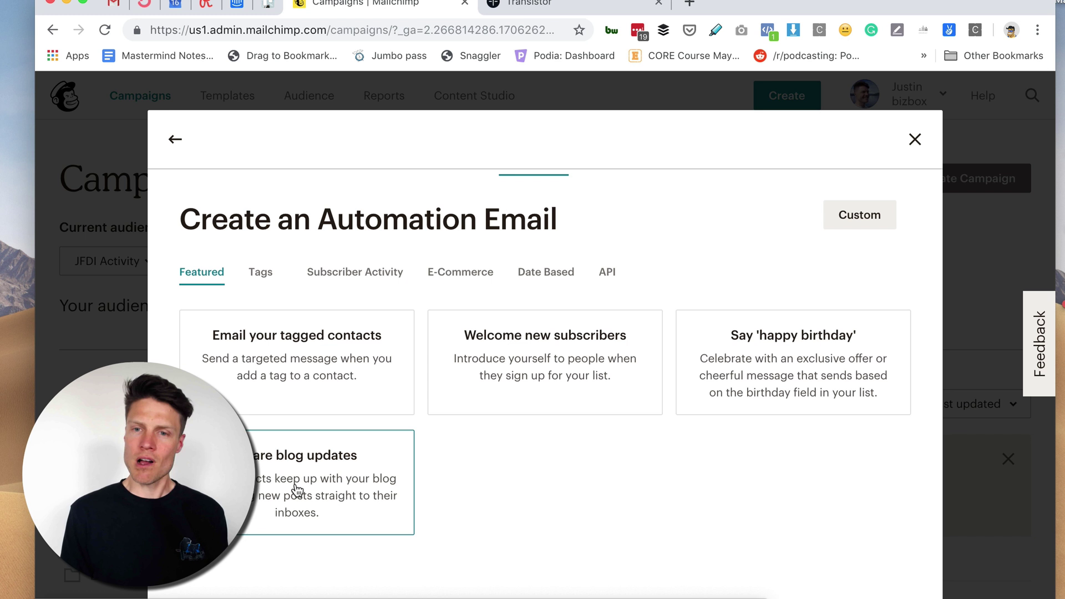
click(296, 490)
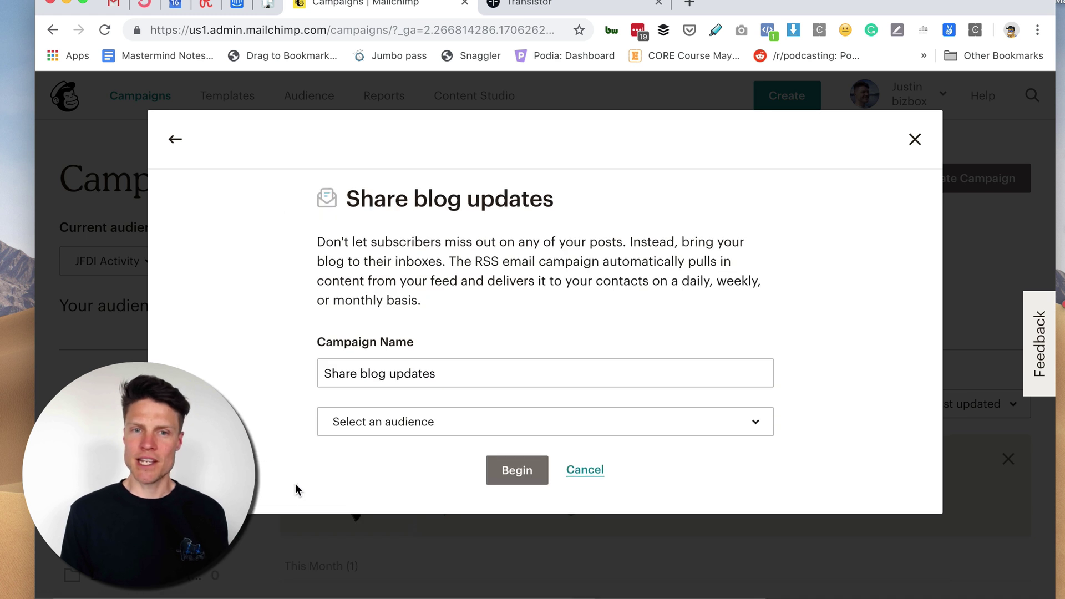
click(551, 427)
click(455, 134)
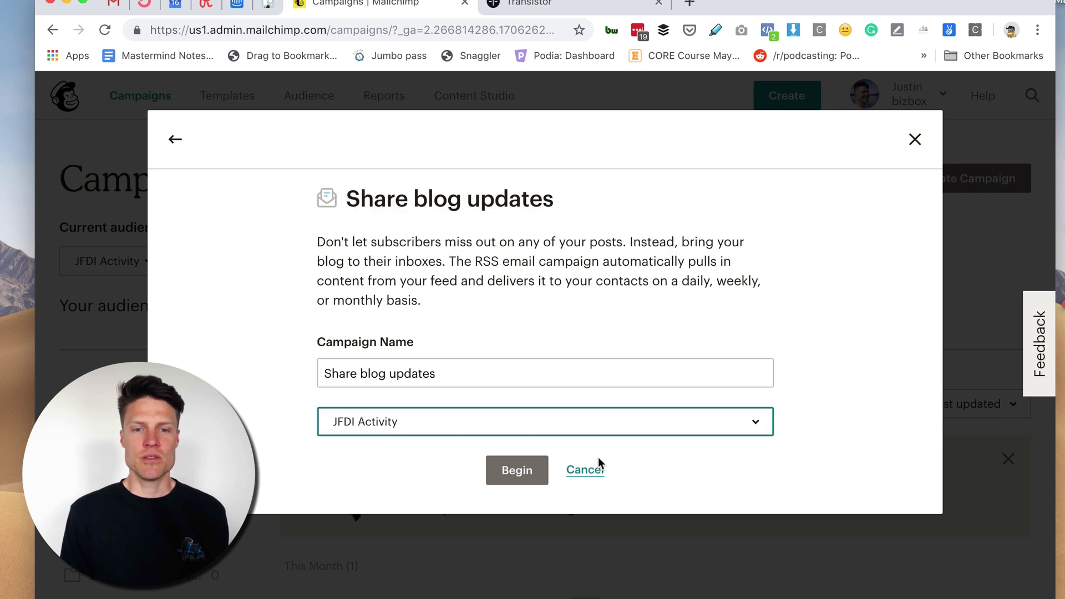
click(519, 475)
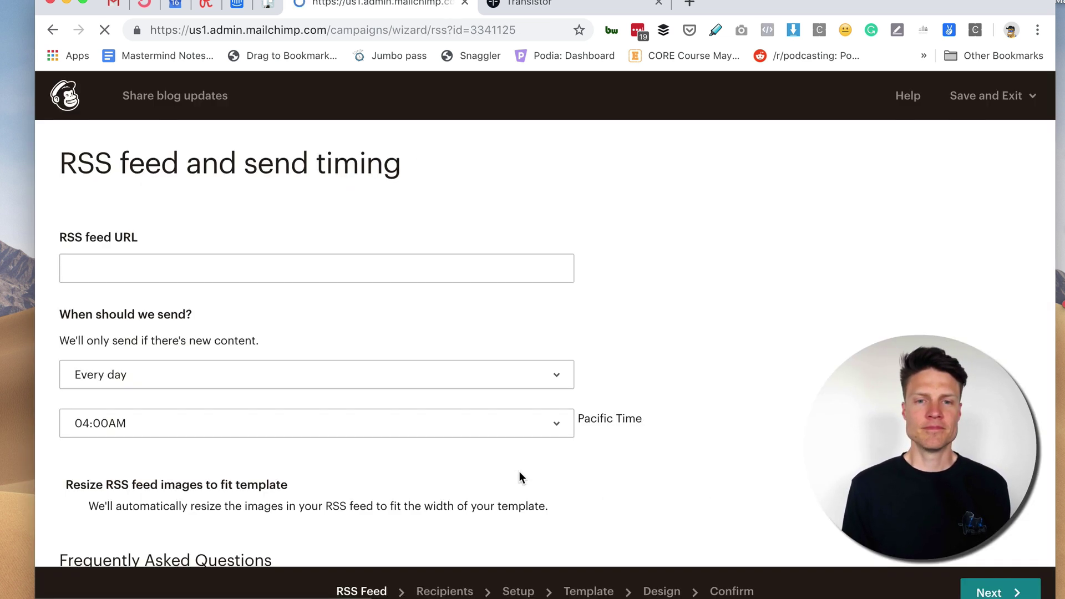
Step: Paste the MegaMaker Transistor feed URL, keep daily 04:00AM sends, and continue to Recipients
click(318, 267)
text(https://feeds.transistor.fm/megamaker)
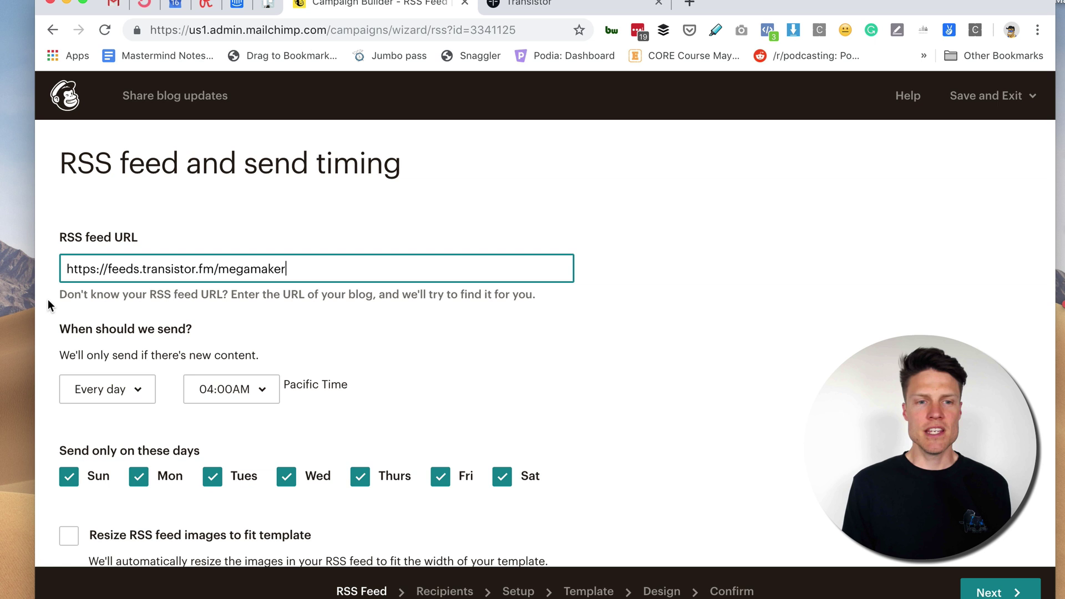
click(575, 3)
click(370, 4)
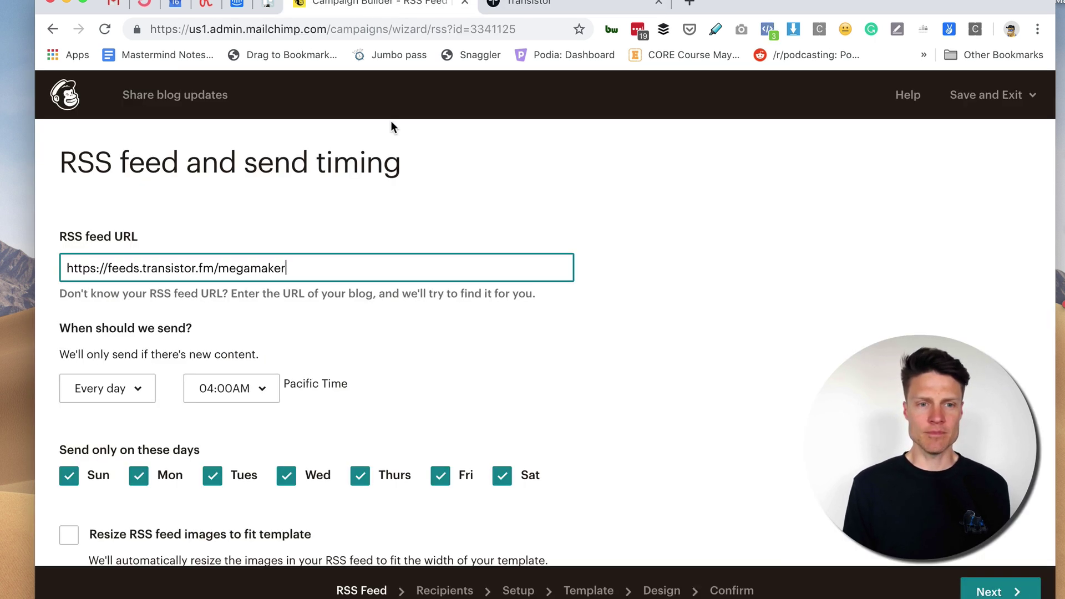
scroll(537, 377, down, 3)
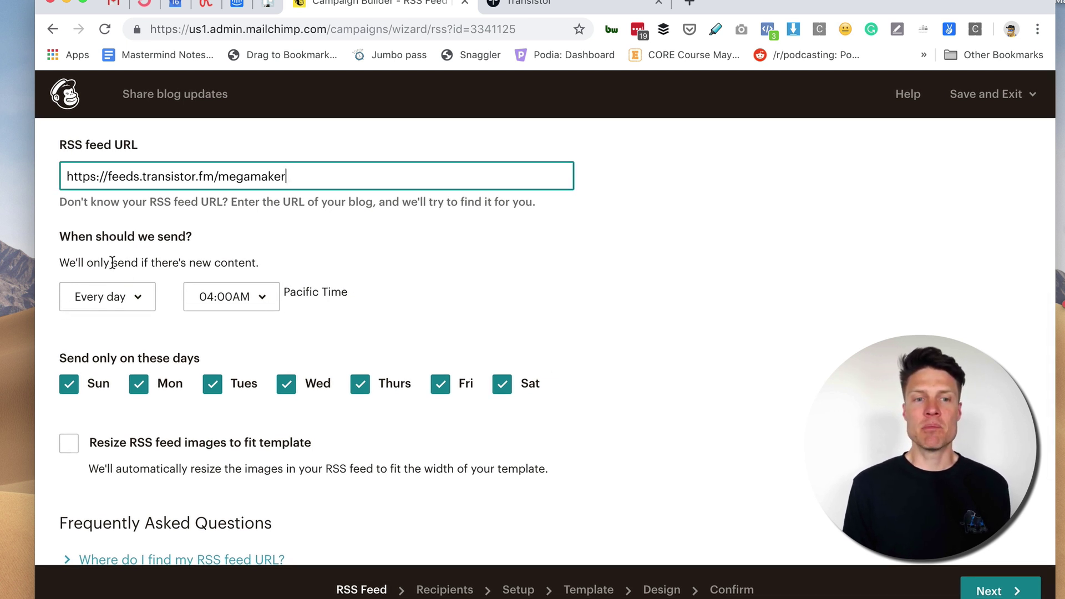
drag(111, 262, 314, 261)
click(574, 219)
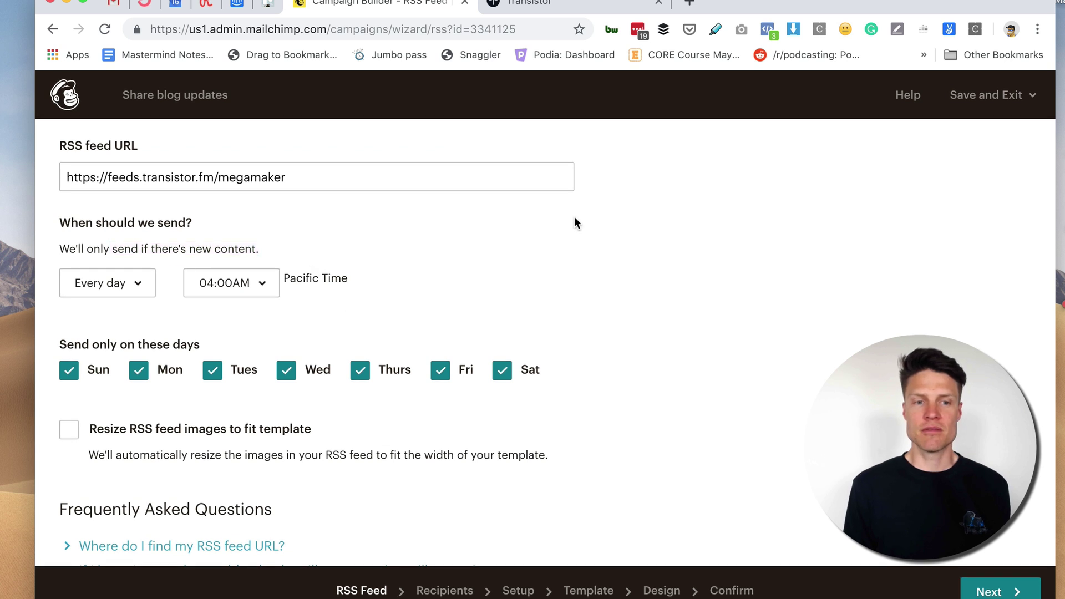
scroll(558, 227, down, 3)
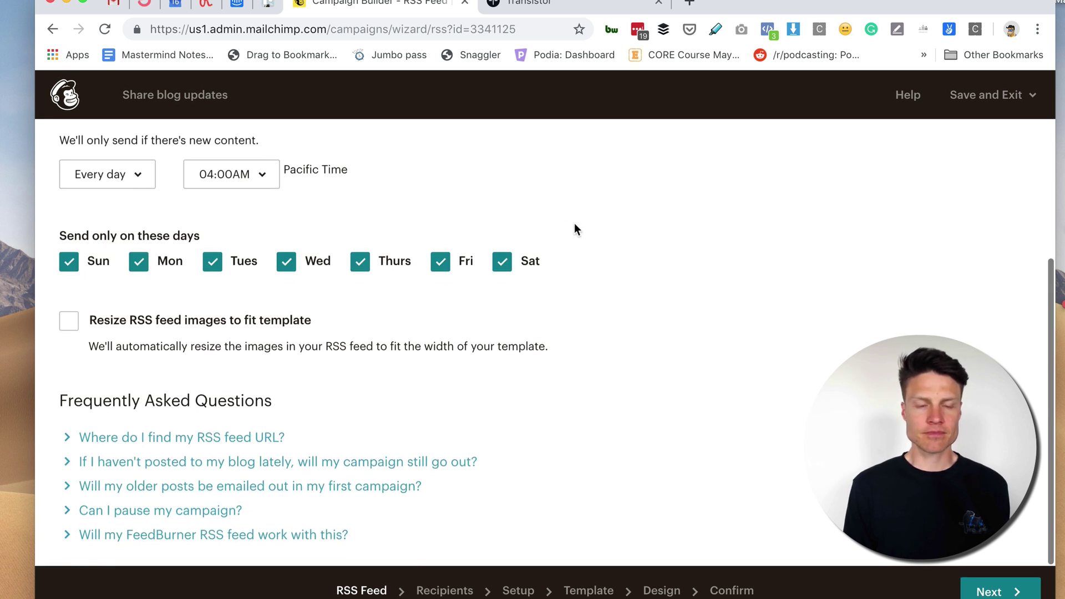
click(1019, 592)
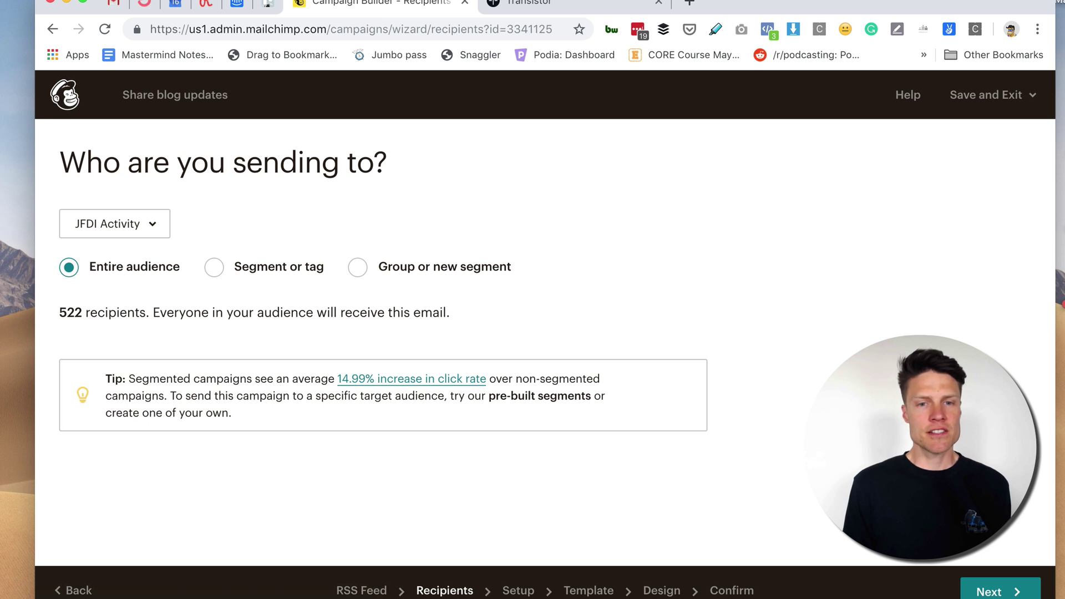
Step: Rename the campaign and set the subject to 'New podcast episode from *|RSSFEED:TITLE|*'
click(997, 591)
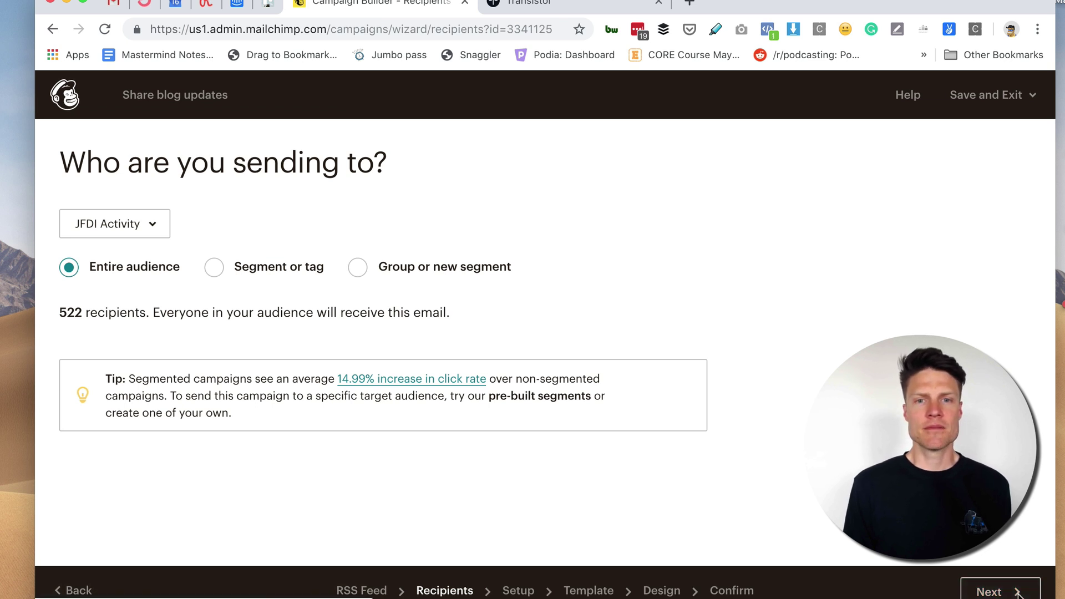
drag(213, 239, 25, 226)
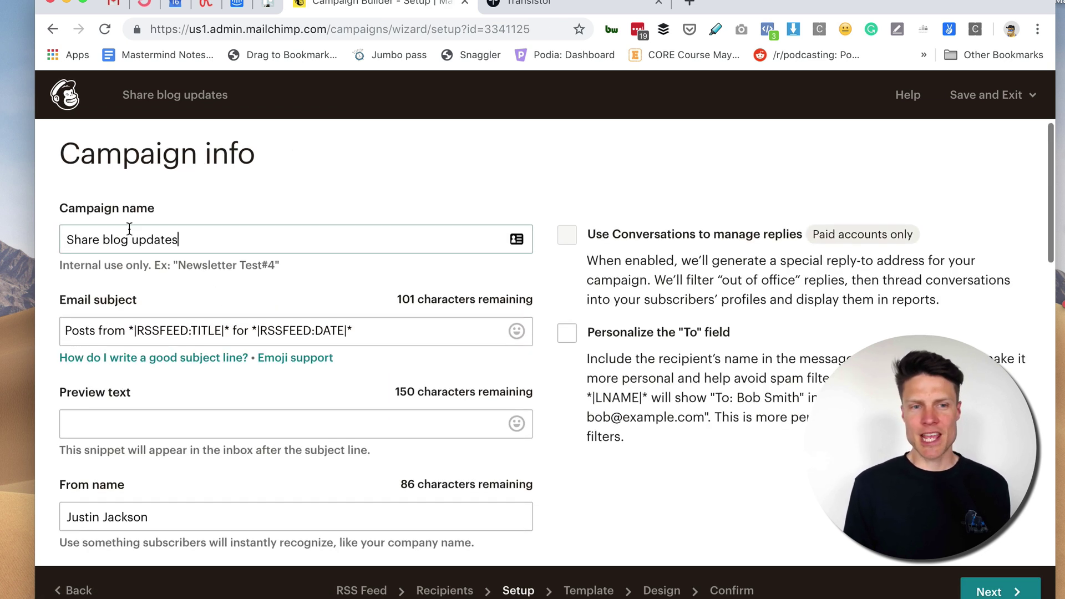
text(To )
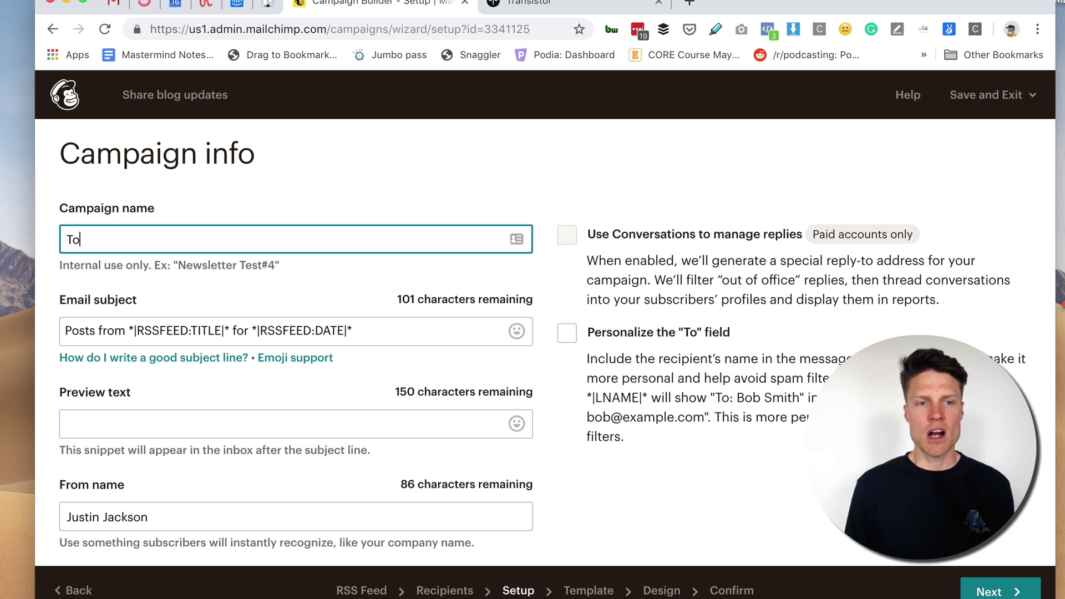
text(mat)
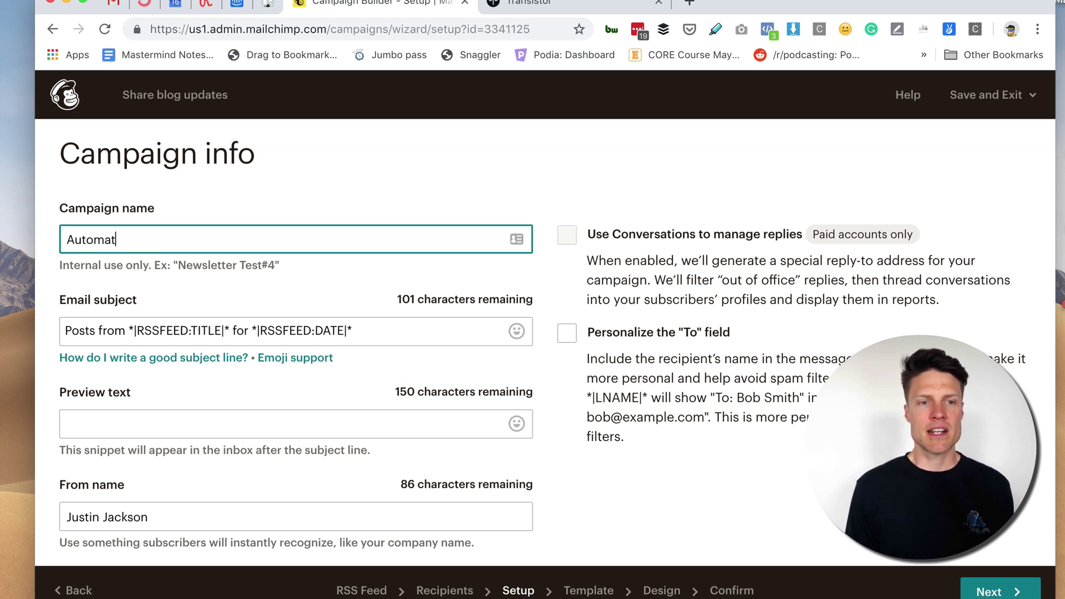
text(ically email new podcast episode)
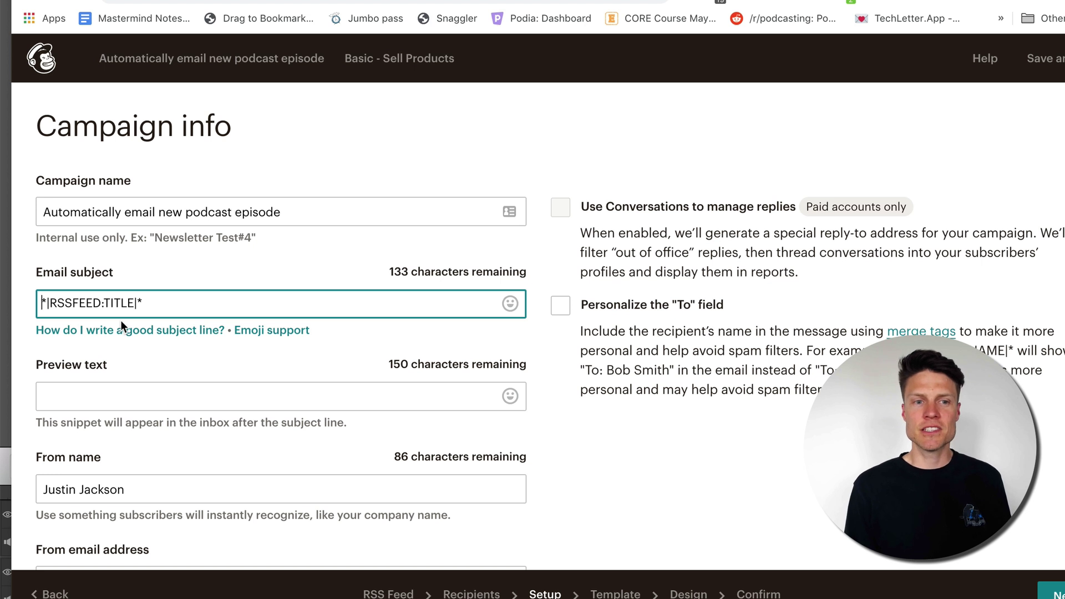
text(🎙 New podcast episode from)
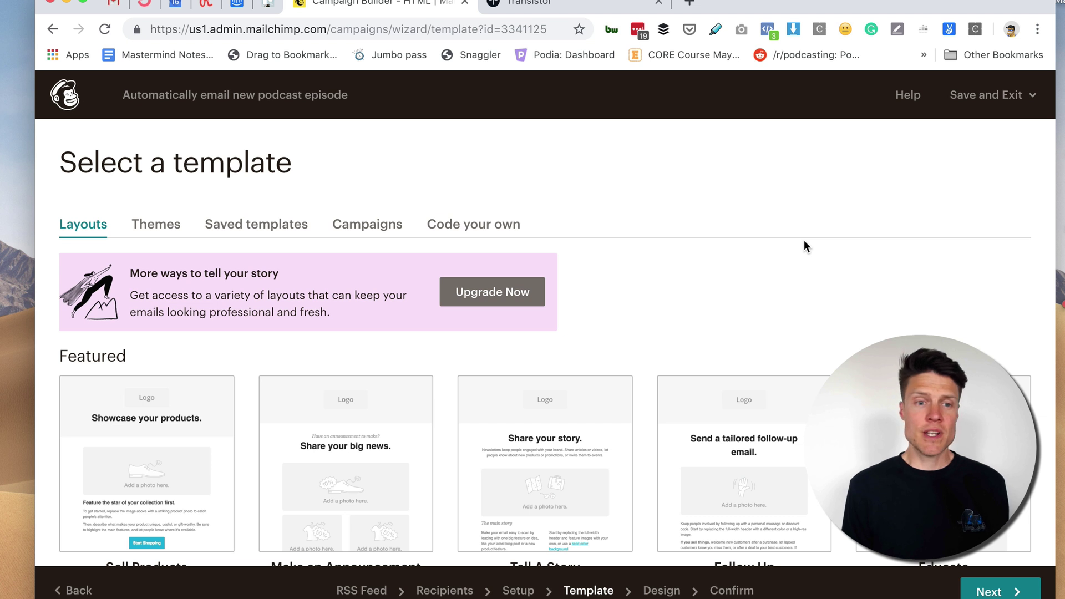
Step: Apply the Showcase your products layout and select its logo block
click(165, 467)
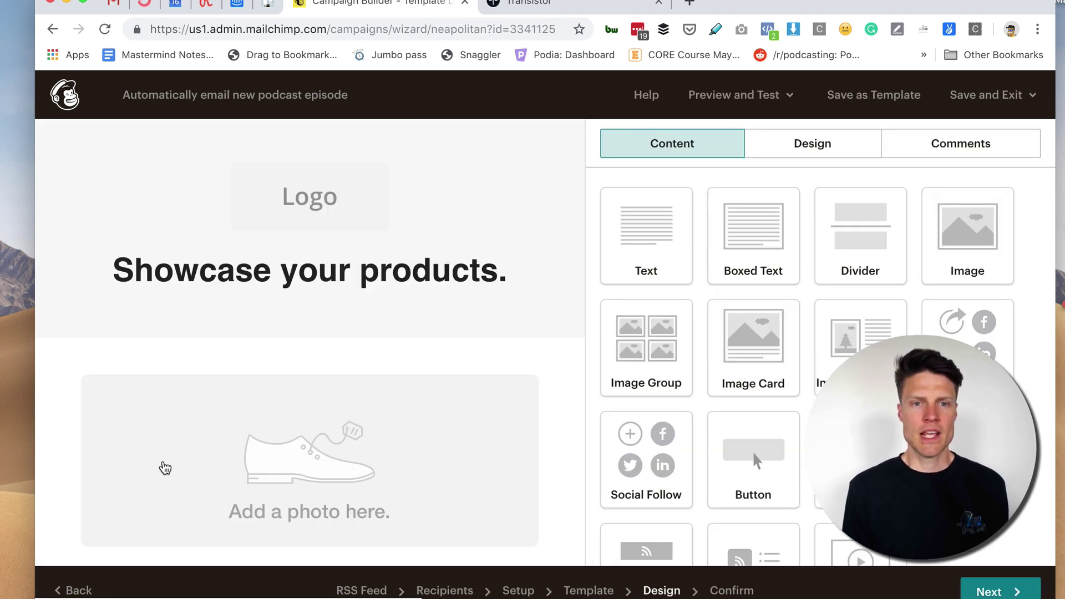
click(364, 204)
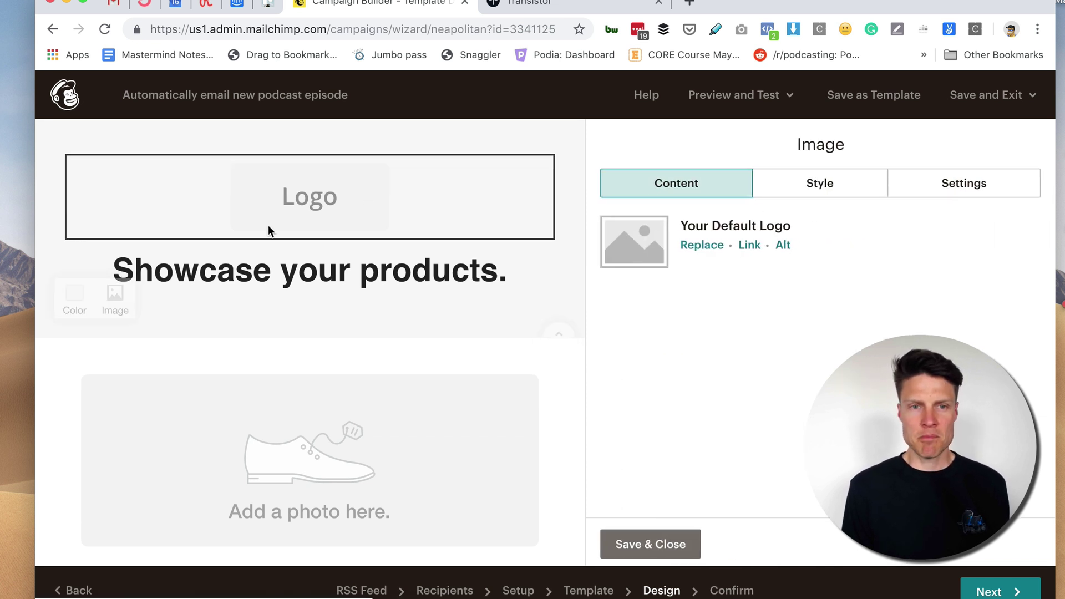
Step: Save the MegaMaker show cover image from Transistor as megamaker-cover-art.jpg
click(597, 5)
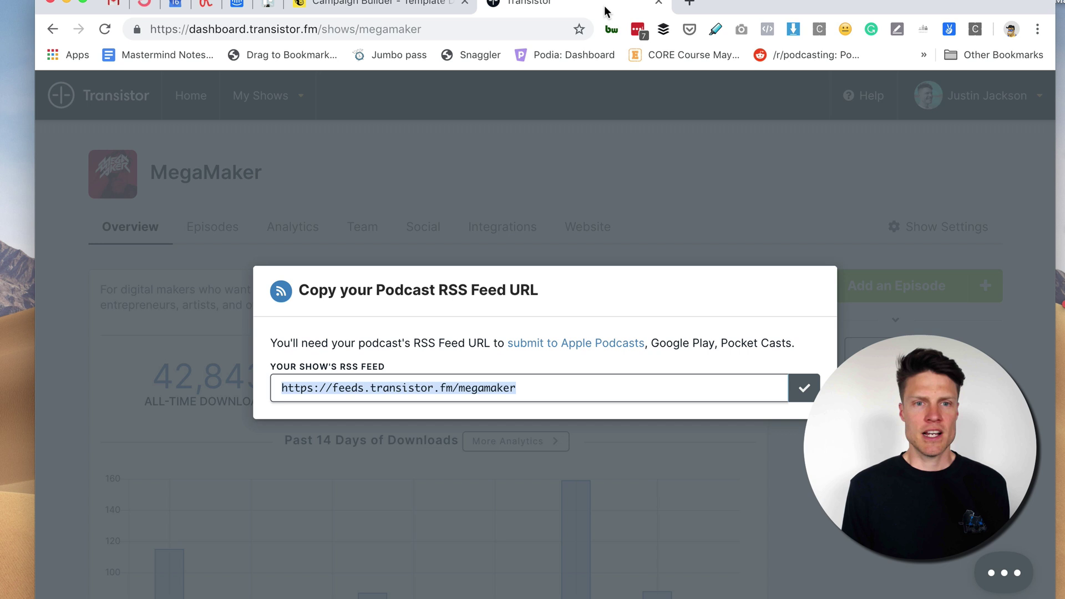
click(707, 168)
right_click(115, 166)
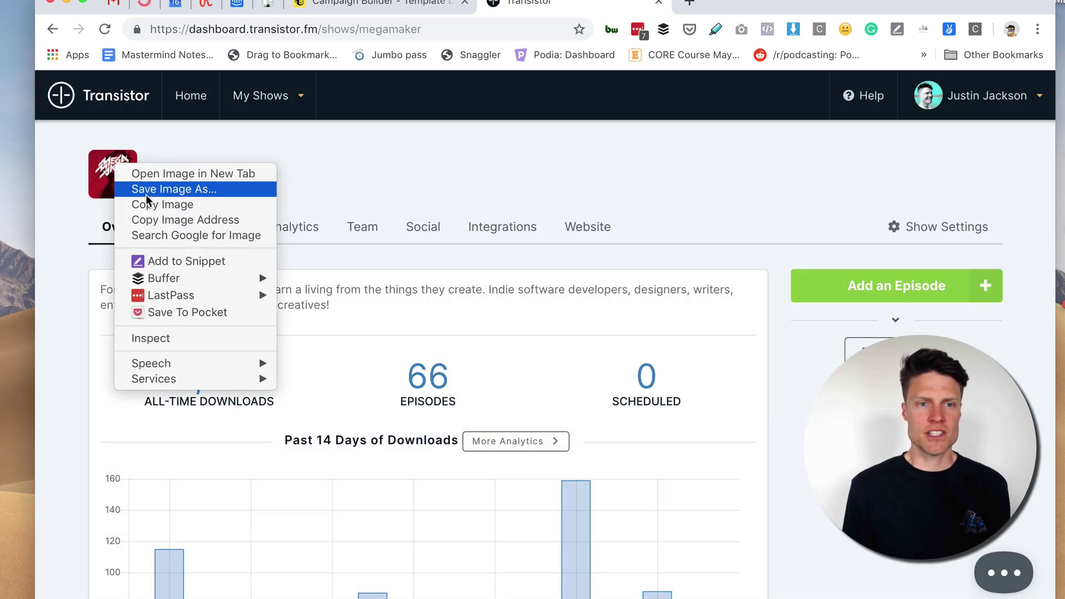
click(146, 189)
text(megamaker-cover)
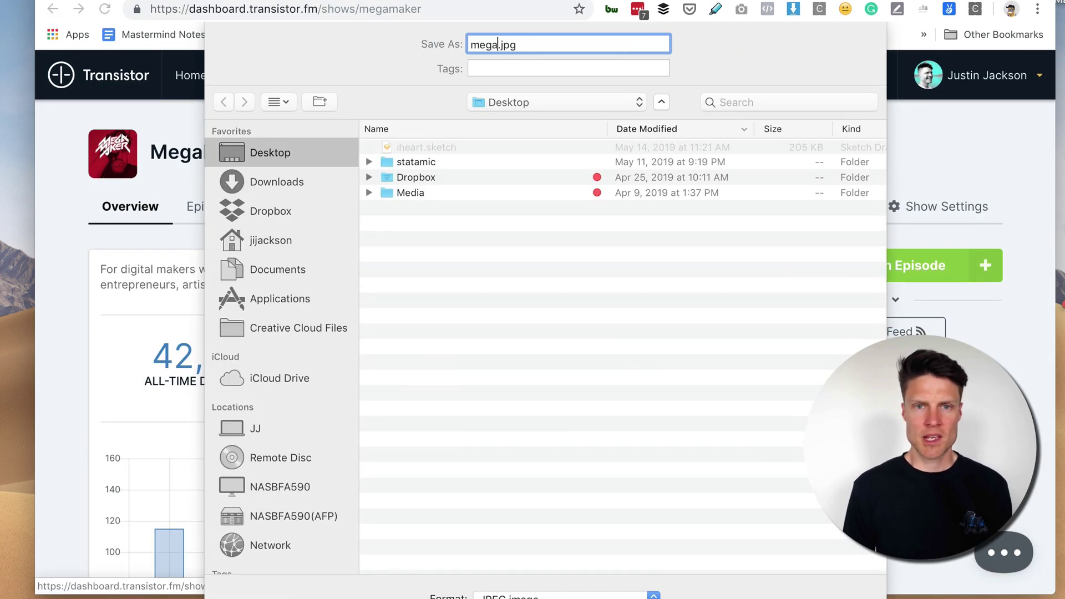
key(BackSpace)
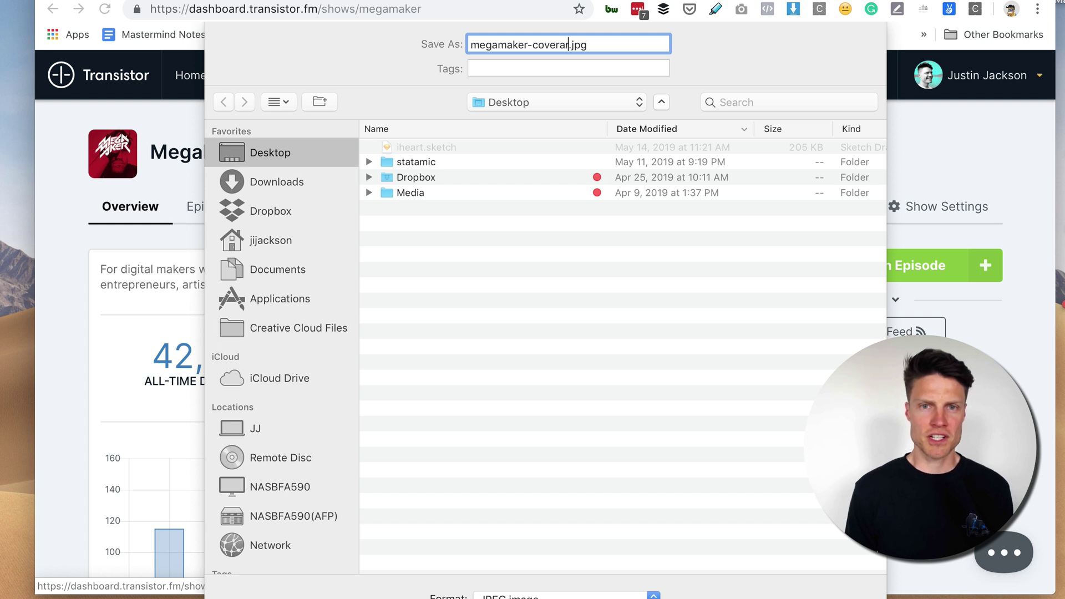
text(-art)
key(Return)
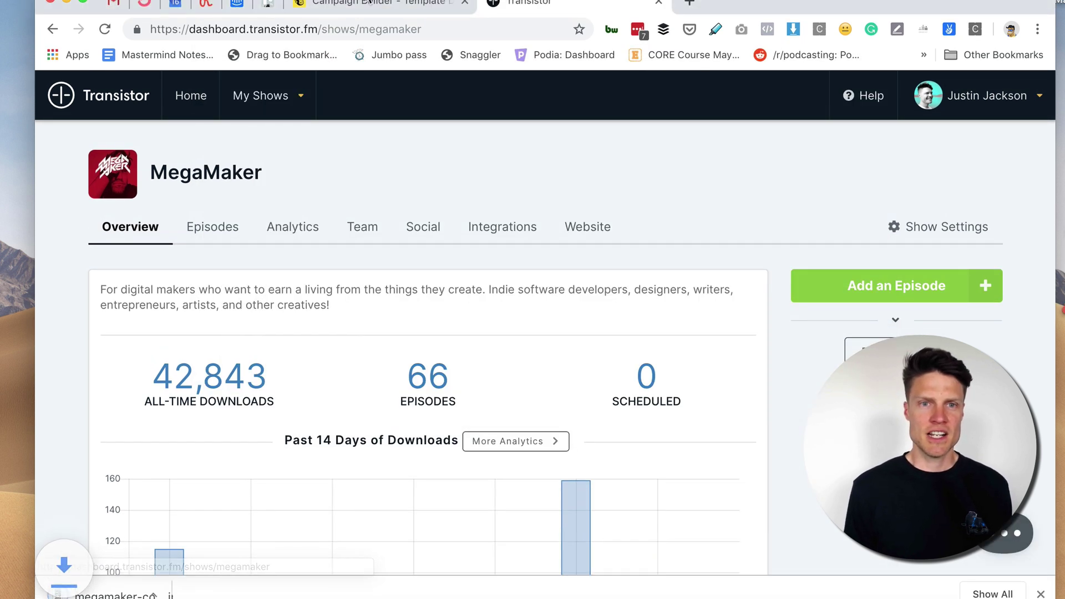
Step: Drag megamaker-cover-art.jpg from the Desktop onto the email's logo block
click(366, 3)
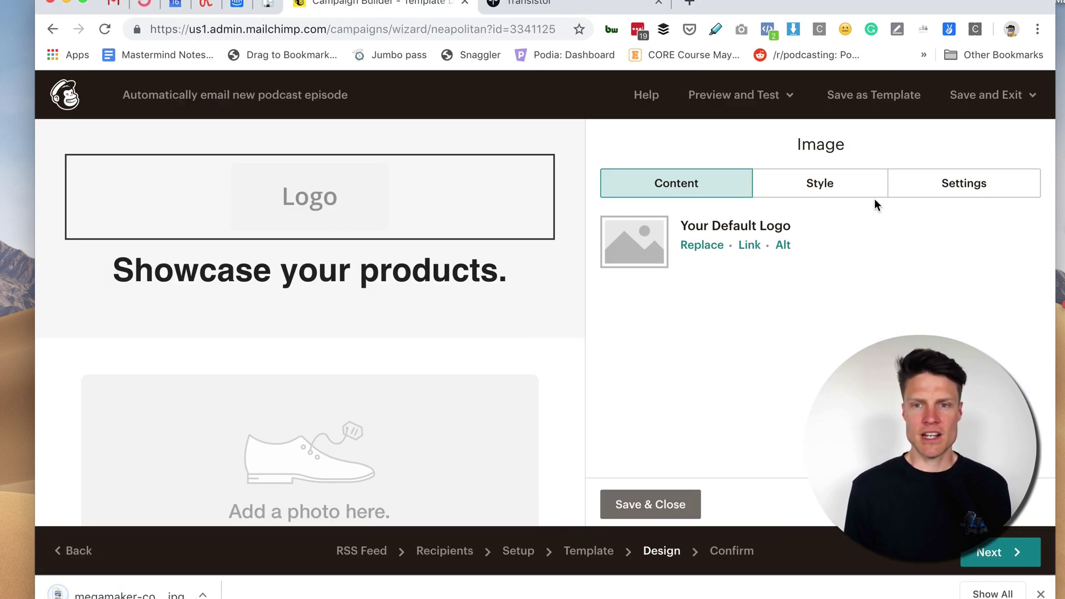
click(1060, 167)
drag(1060, 153, 301, 194)
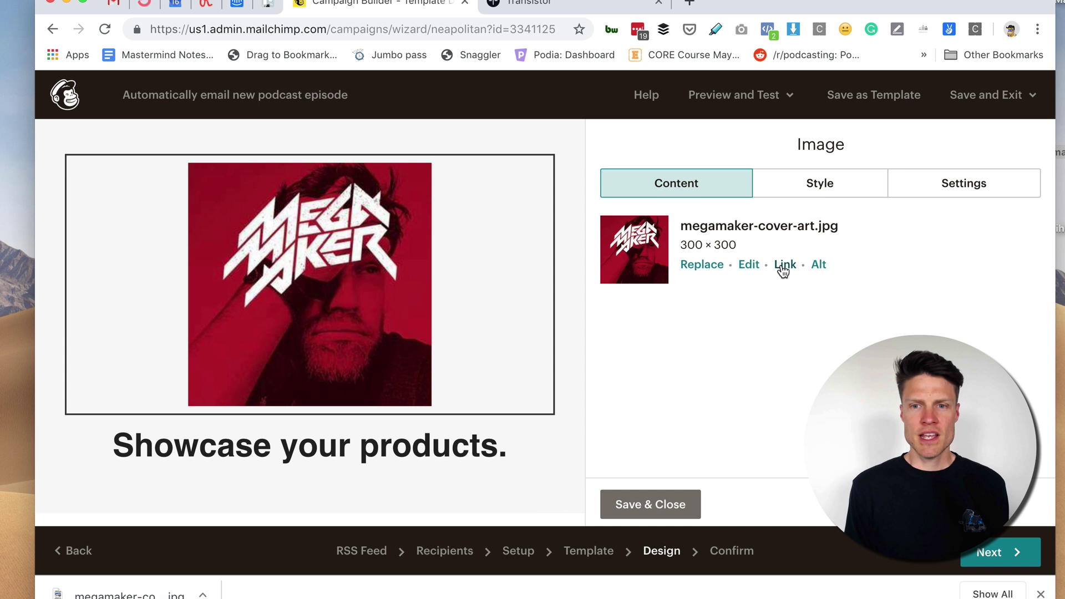
Step: Resize the logo image to a width of 140 and save it
click(748, 266)
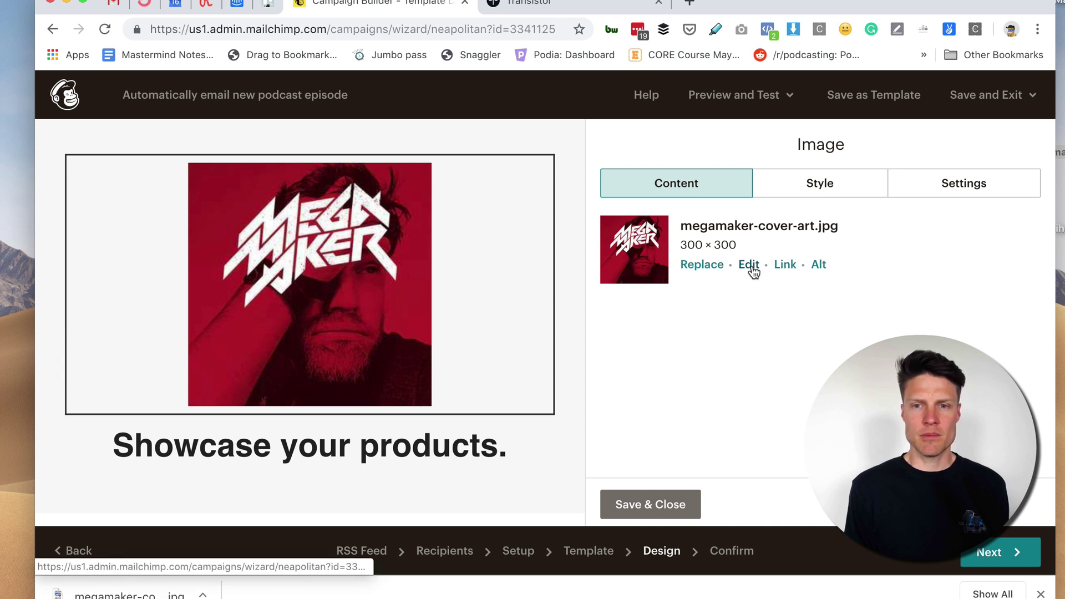
click(750, 266)
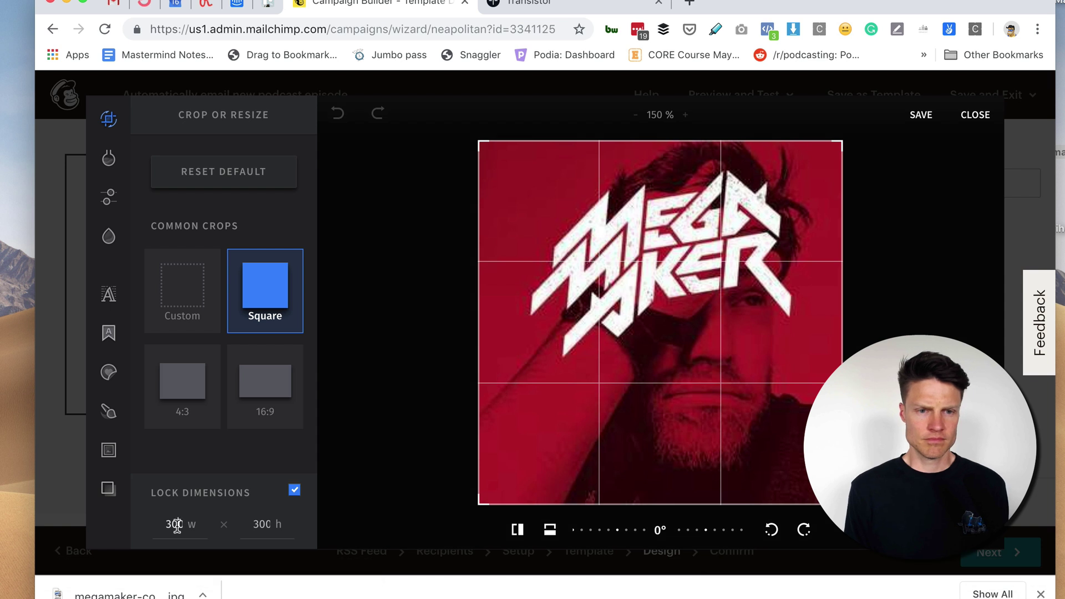
double_click(177, 526)
text(140)
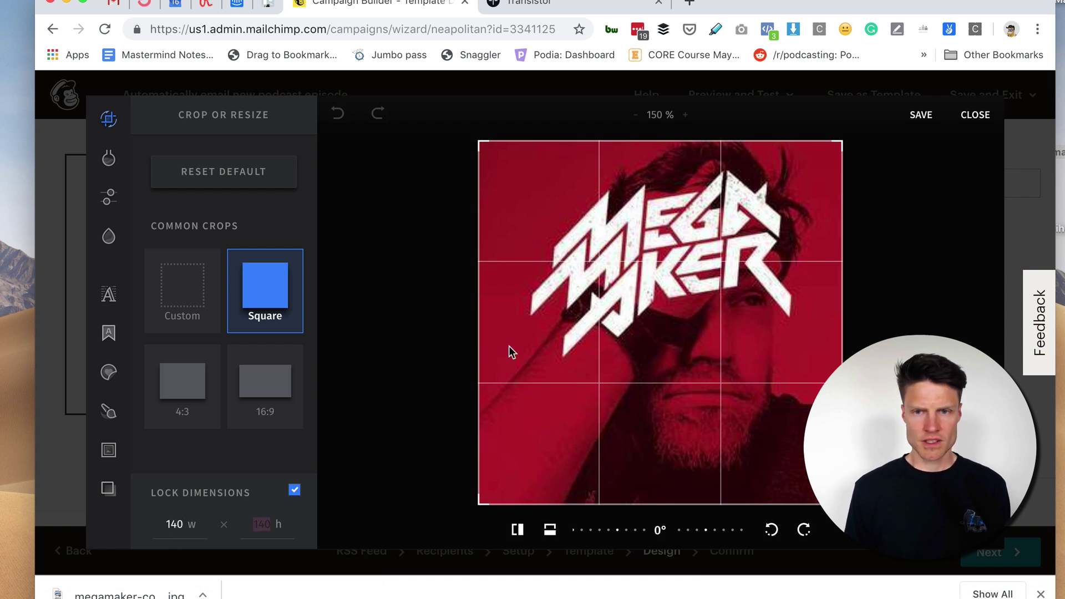
click(920, 114)
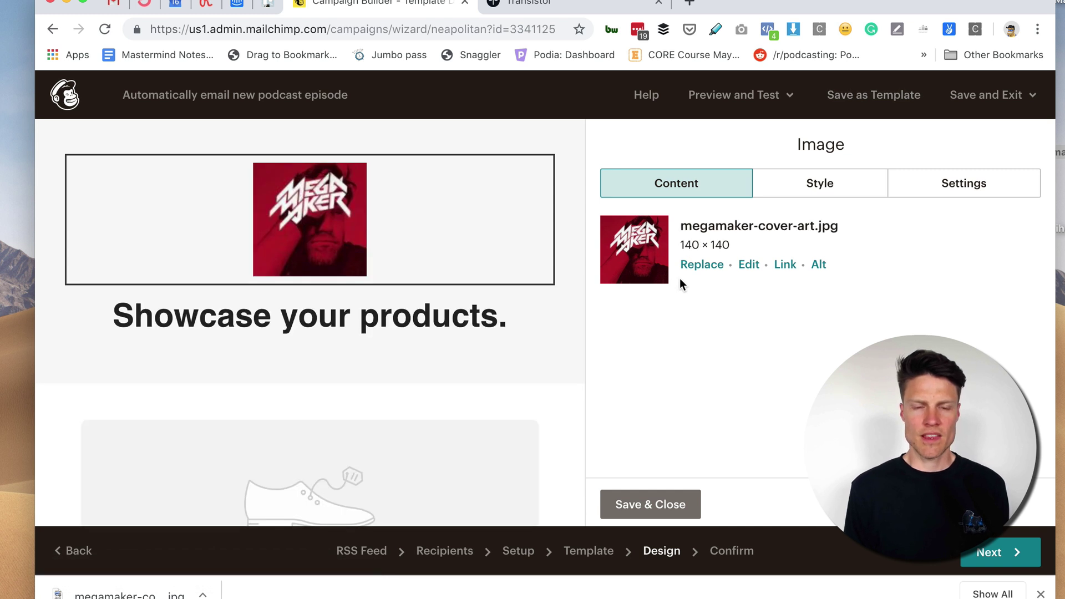
Step: Give the logo the alt text 'MegaMaker podcast'
click(817, 265)
text(ME)
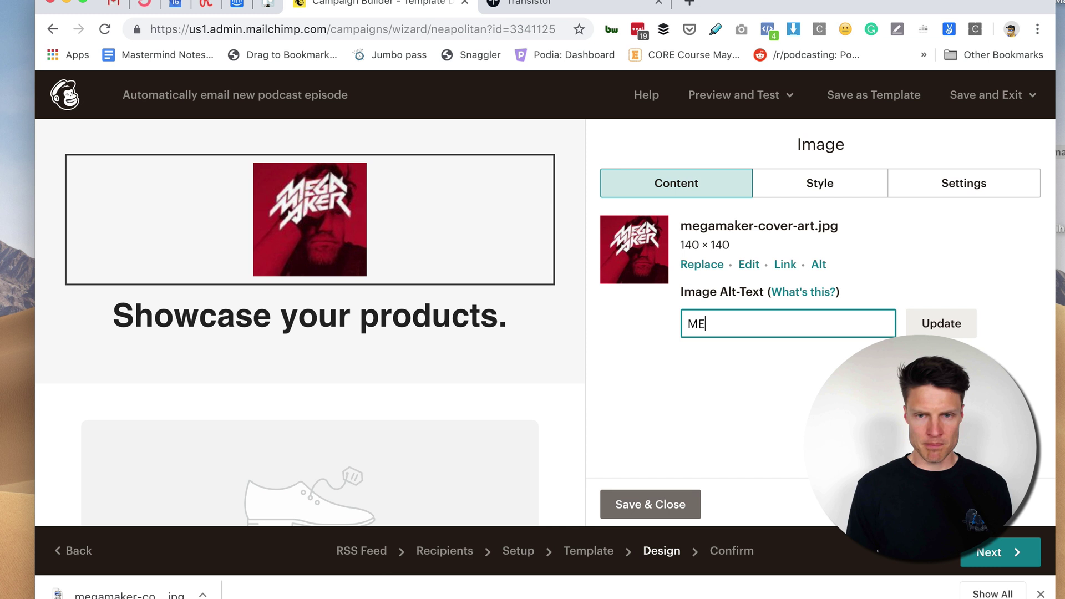
text(ga)
key(BackSpace)
key(BackSpace)
key(BackSpace)
text(egaMaker)
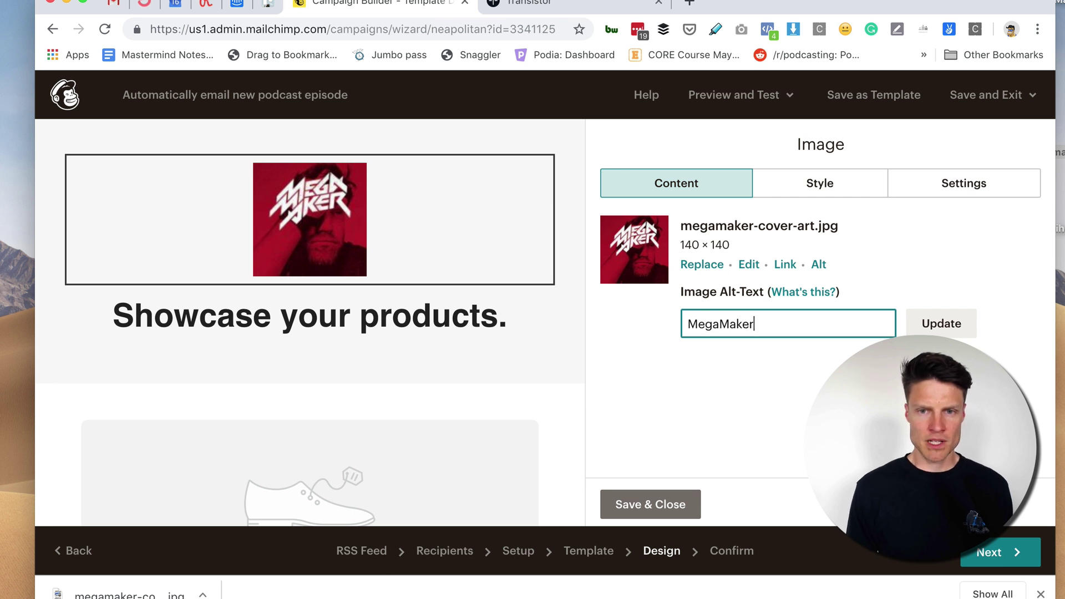
text( podcast)
click(942, 324)
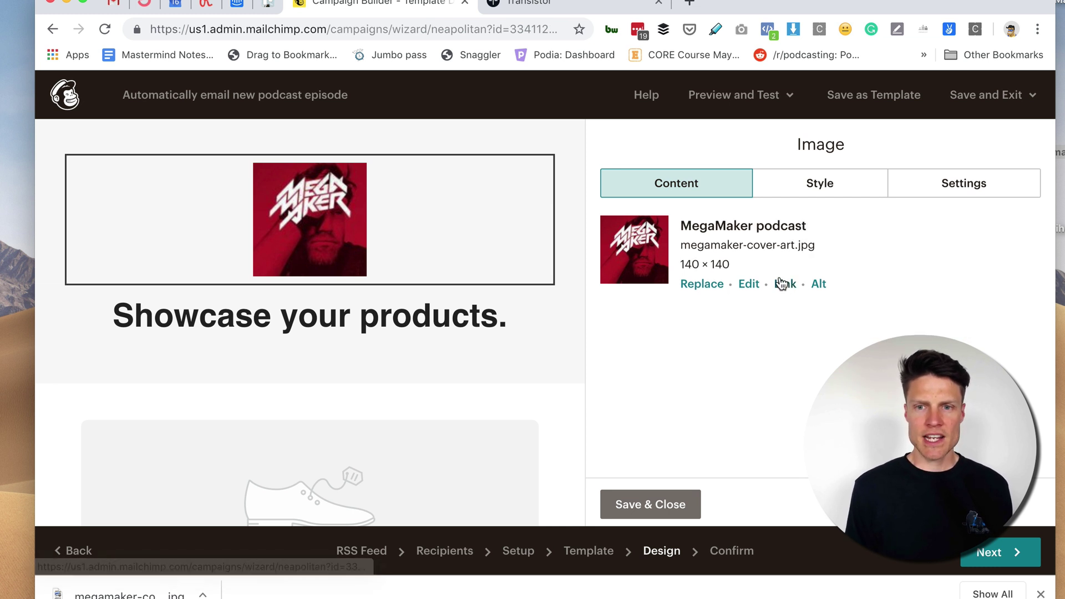
Step: Open the podcast.megamaker.co website from Transistor in a new tab and select its address
click(690, 2)
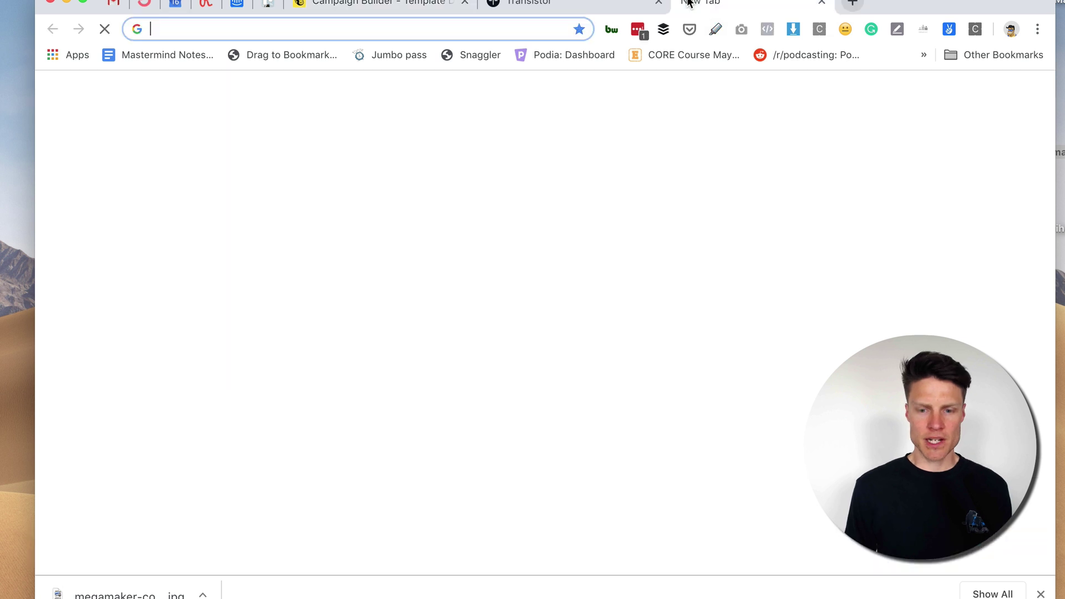
text(pod)
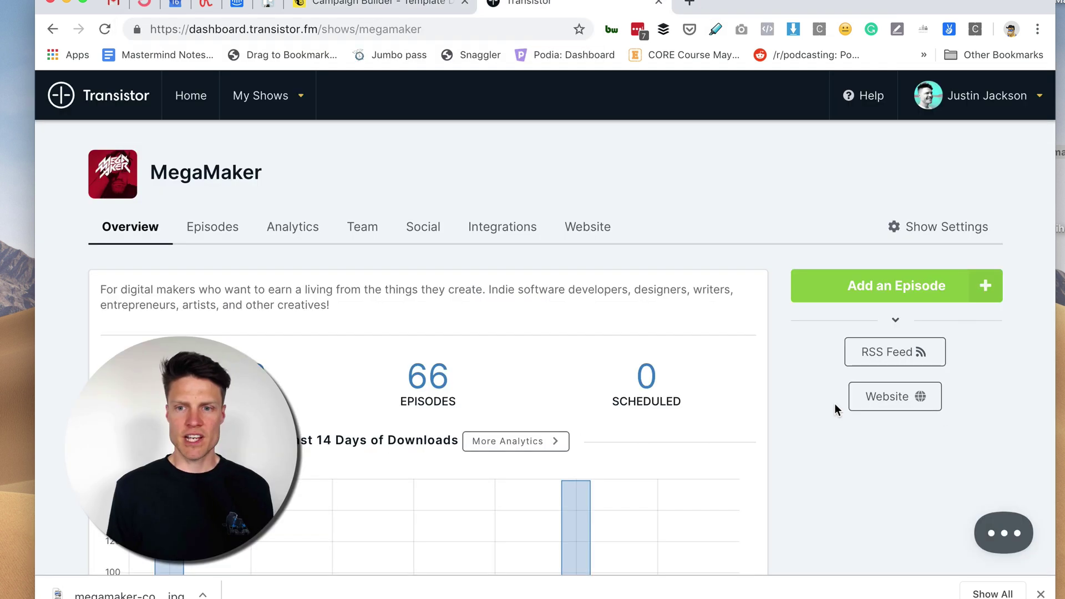
click(894, 404)
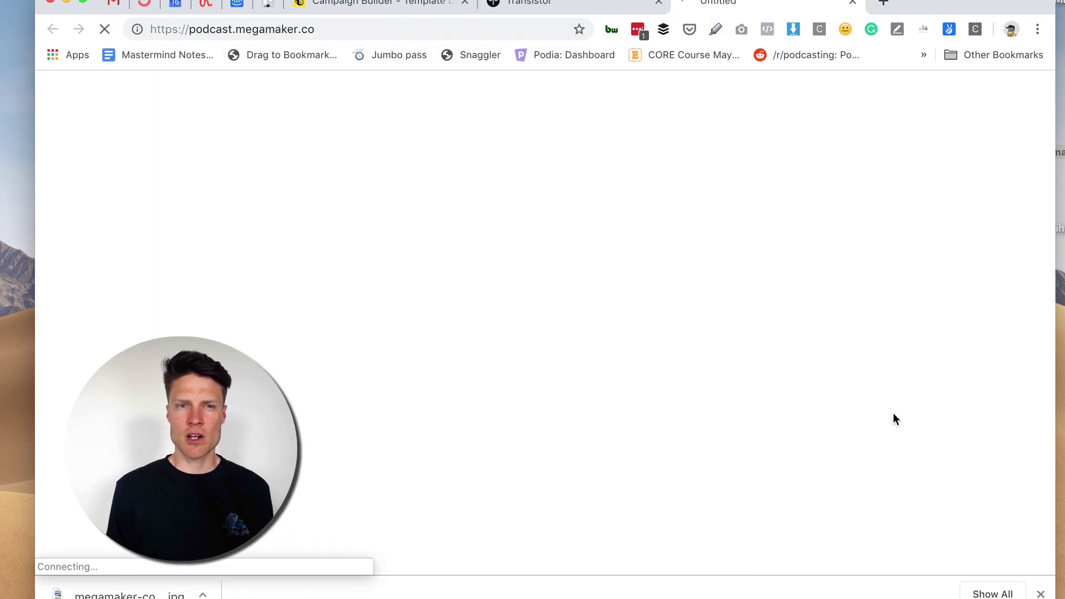
click(357, 29)
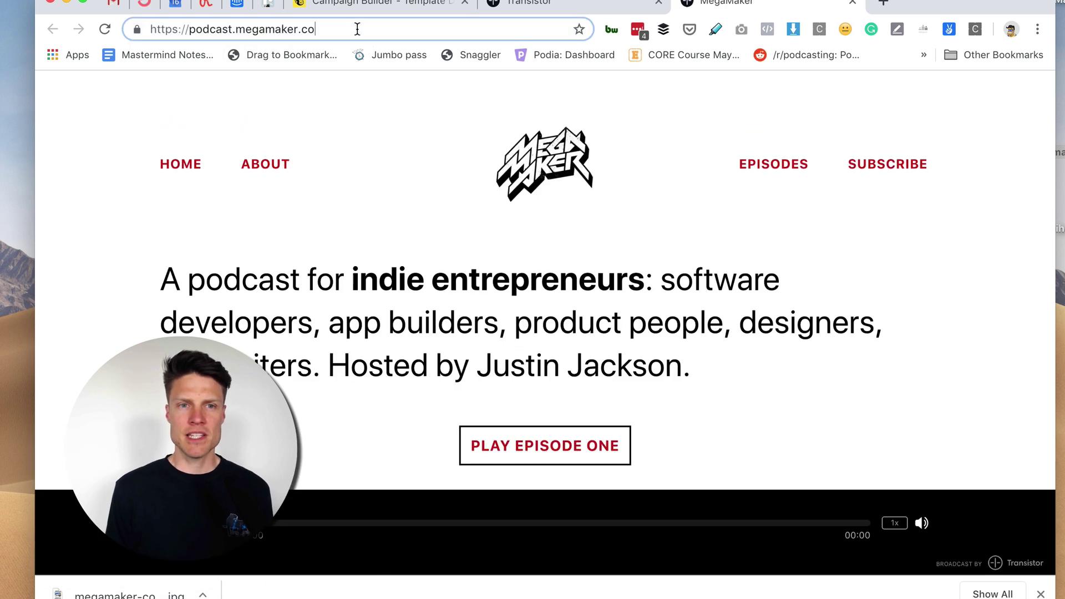
key(super+a)
key(super+c)
click(378, 3)
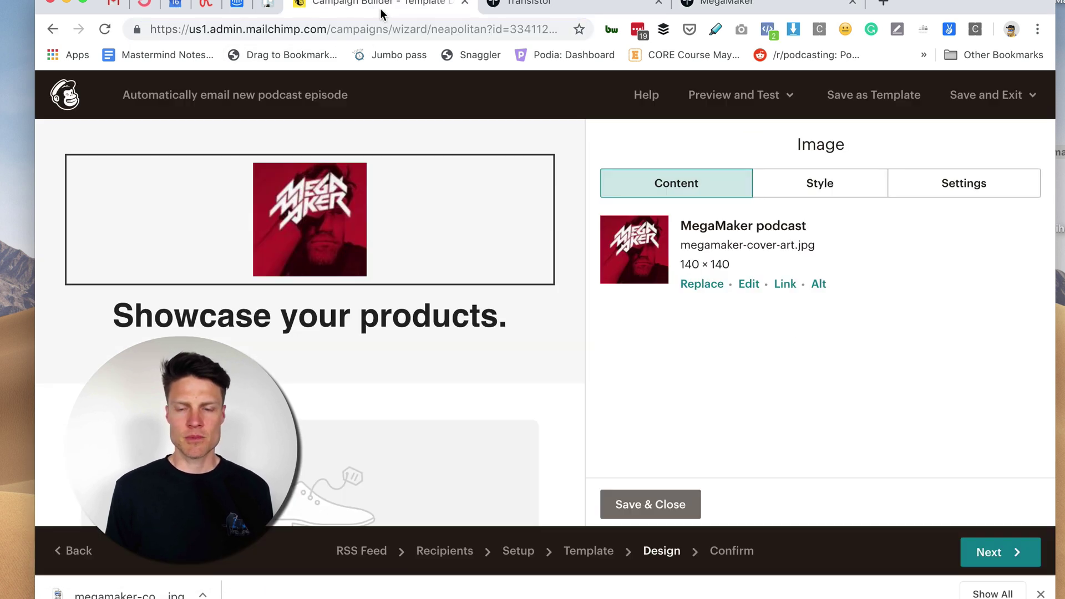
Step: Link the logo image to the podcast.megamaker.co website and save it
click(785, 284)
key(super+v)
click(409, 453)
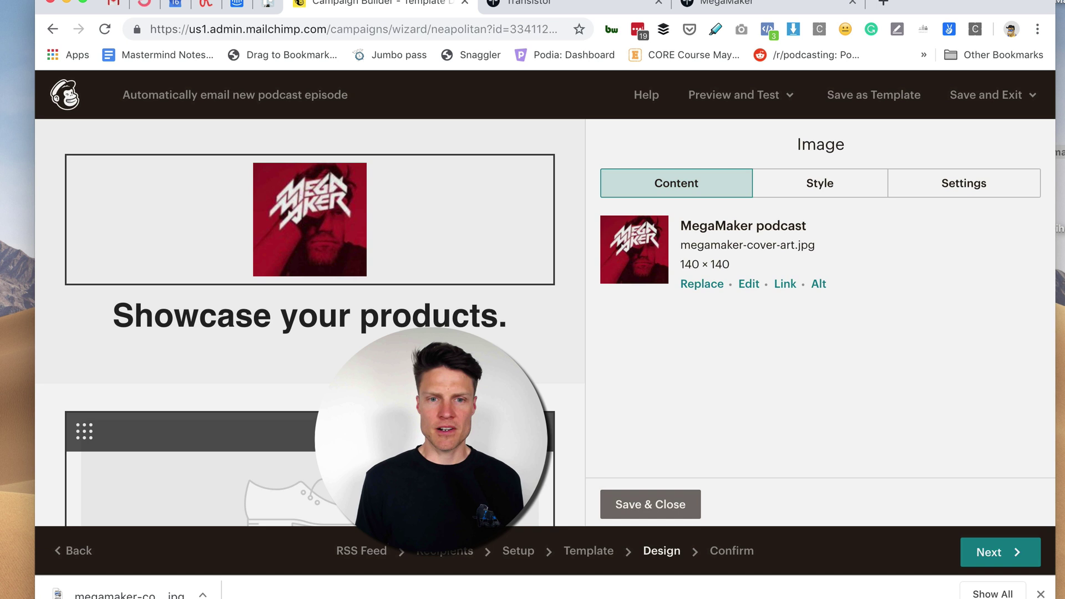
click(674, 537)
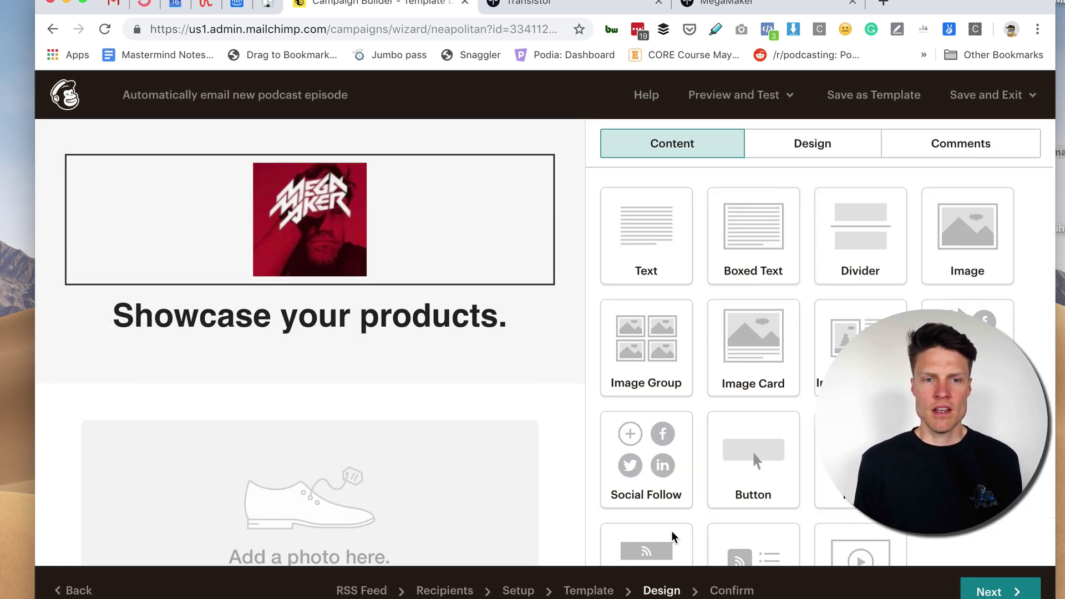
Step: Type 'There's a new episode of the podcast out today!' above the heading
click(387, 311)
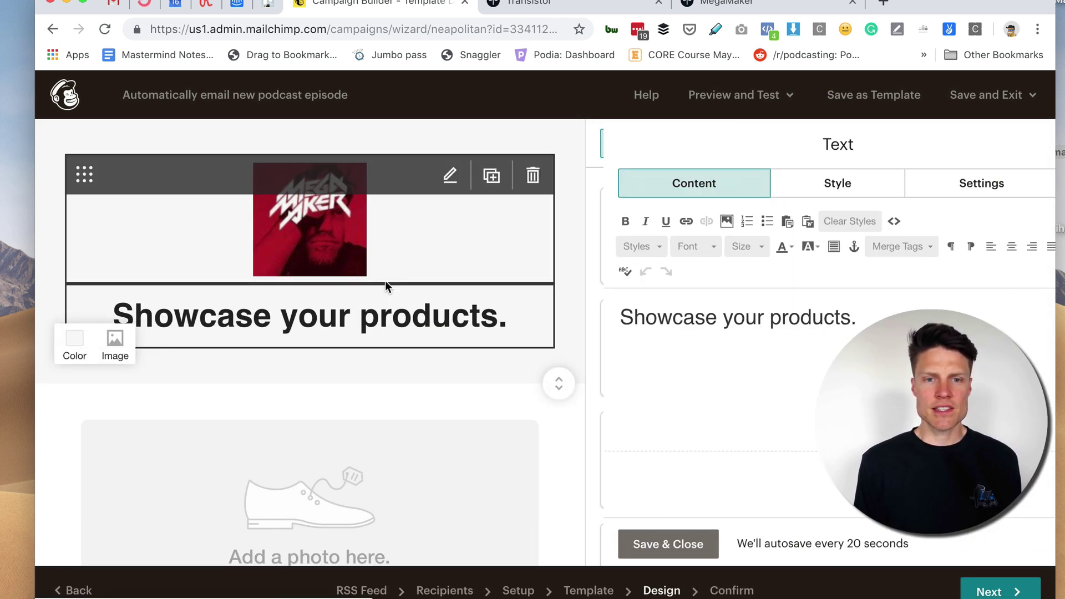
click(630, 299)
key(Return)
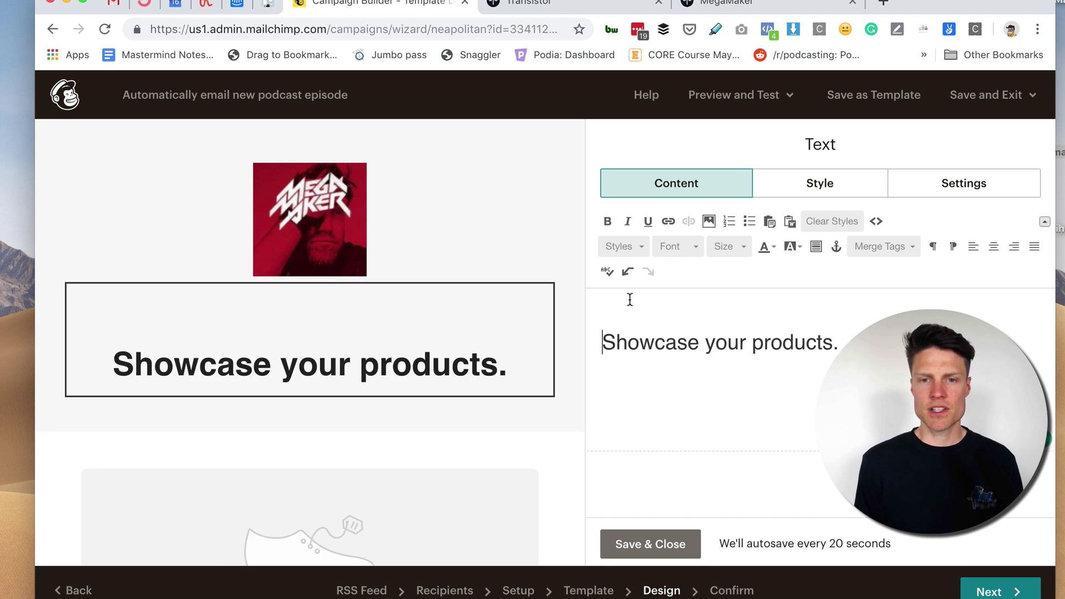
text(T)
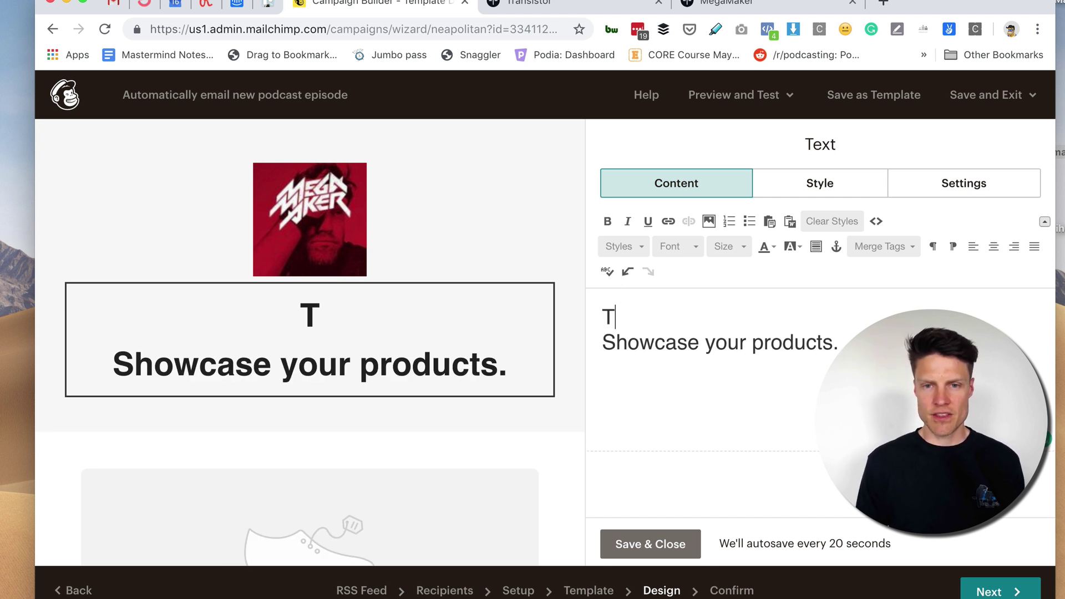
text(here's a new peisode)
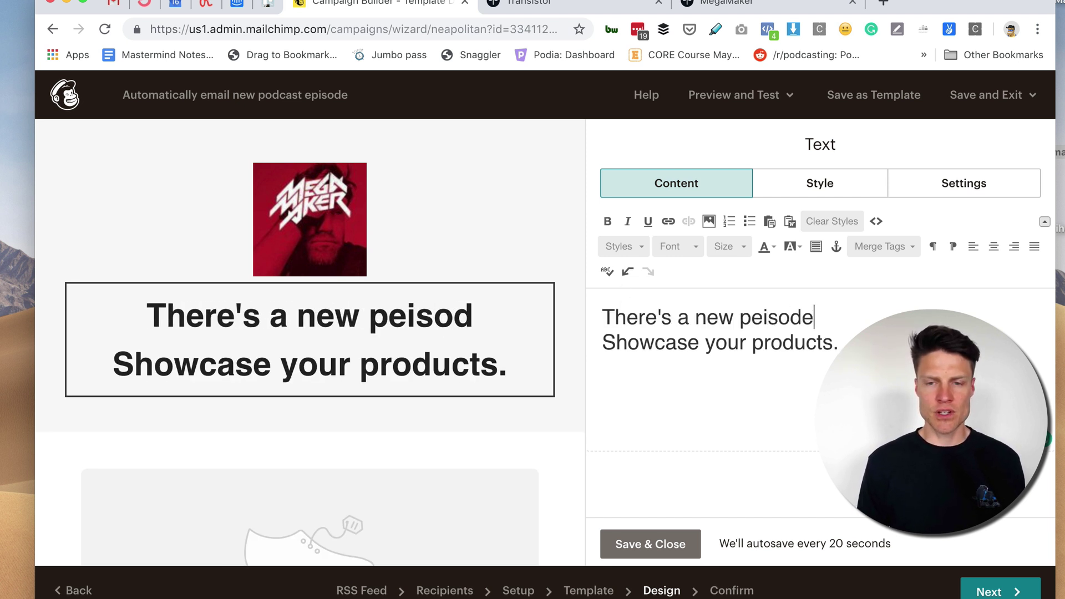
key(BackSpace)
key(BackSpace)
key(BackSpace)
key(BackSpace)
key(BackSpace)
key(BackSpace)
key(BackSpace)
text(epi)
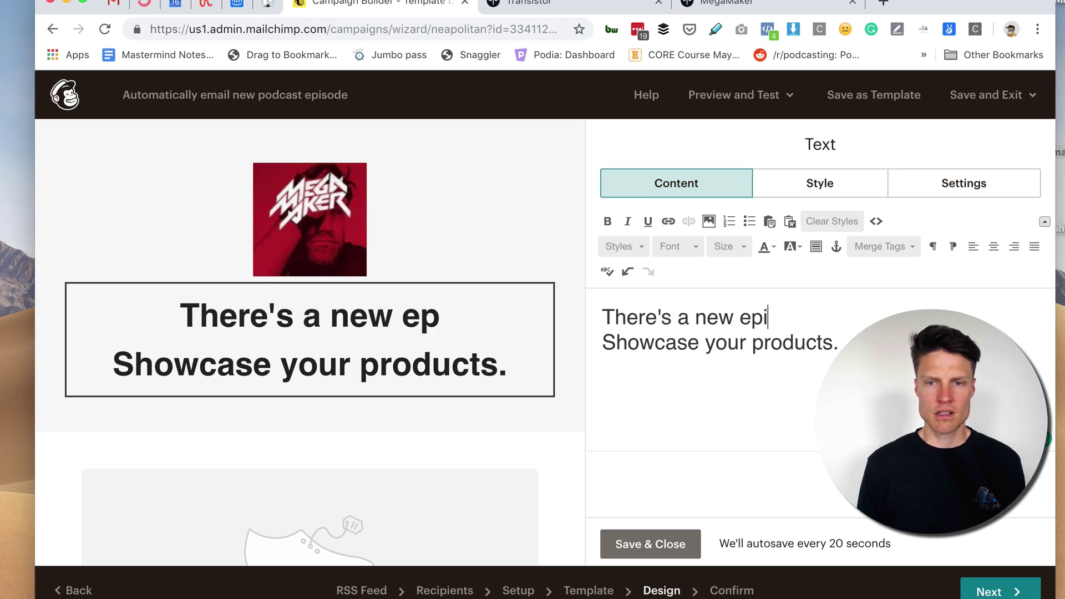
text(sode of the podcast)
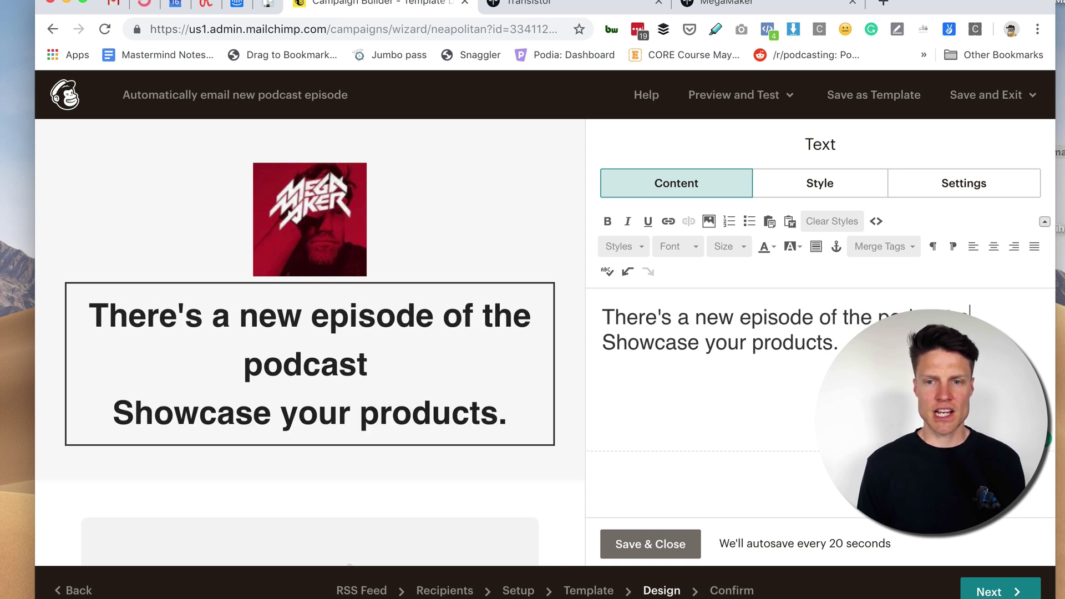
text( out today!)
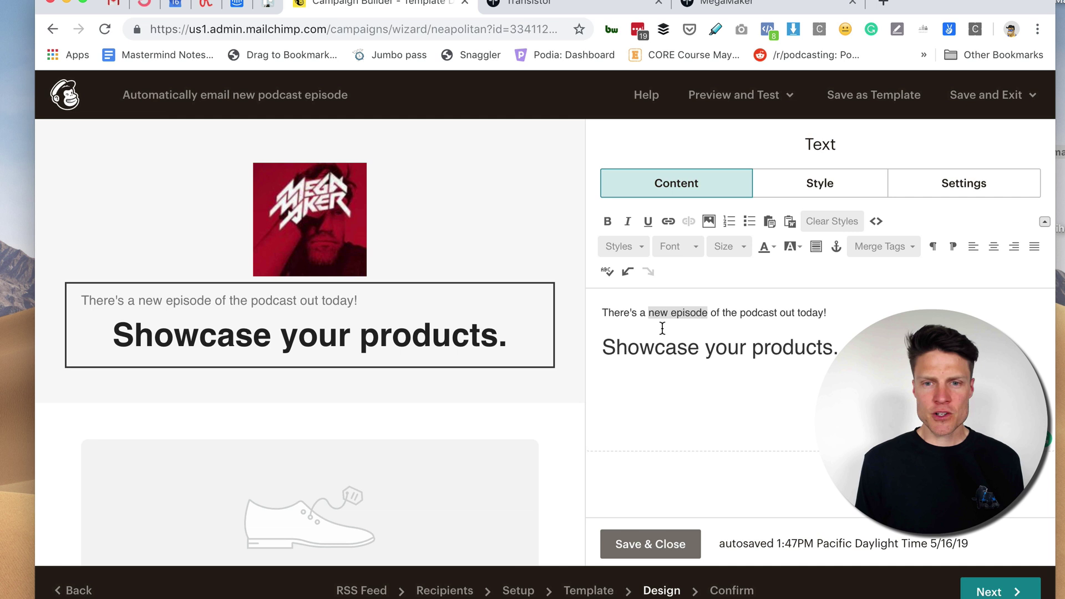
Step: Link the words 'new episode' in the intro line to the *|RSSITEM:URL|* merge tag
click(668, 221)
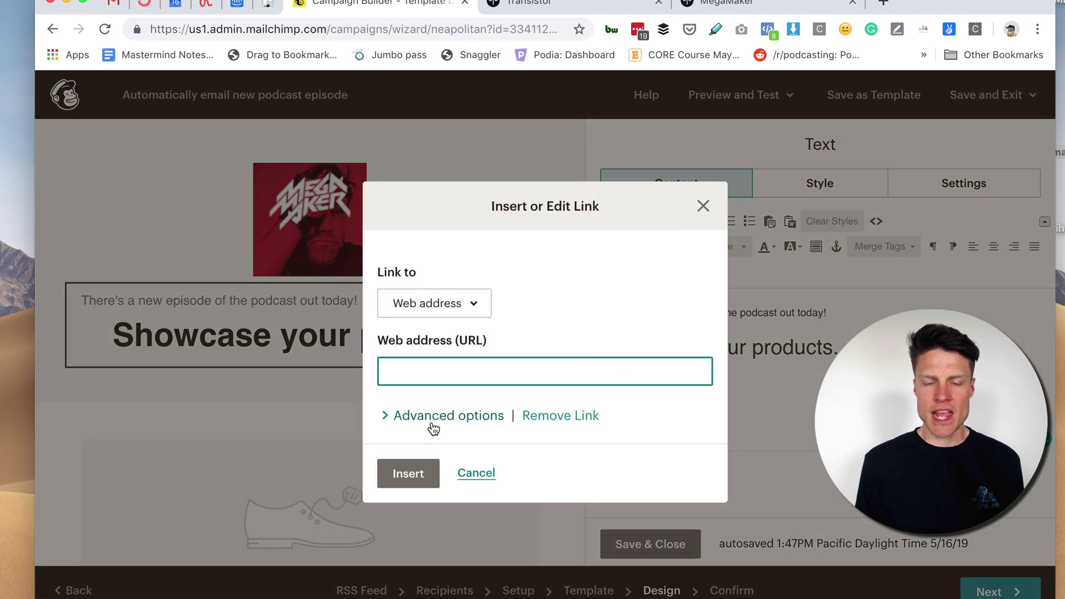
text(http)
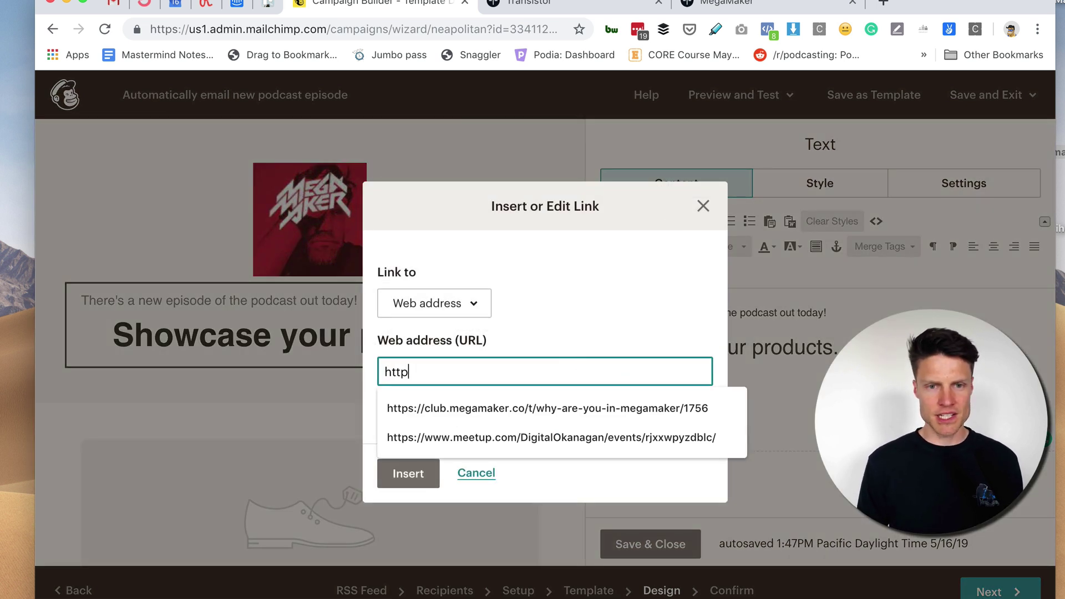
key(BackSpace)
key(BackSpace)
key(BackSpace)
text(*|RSSITEM:URL|*)
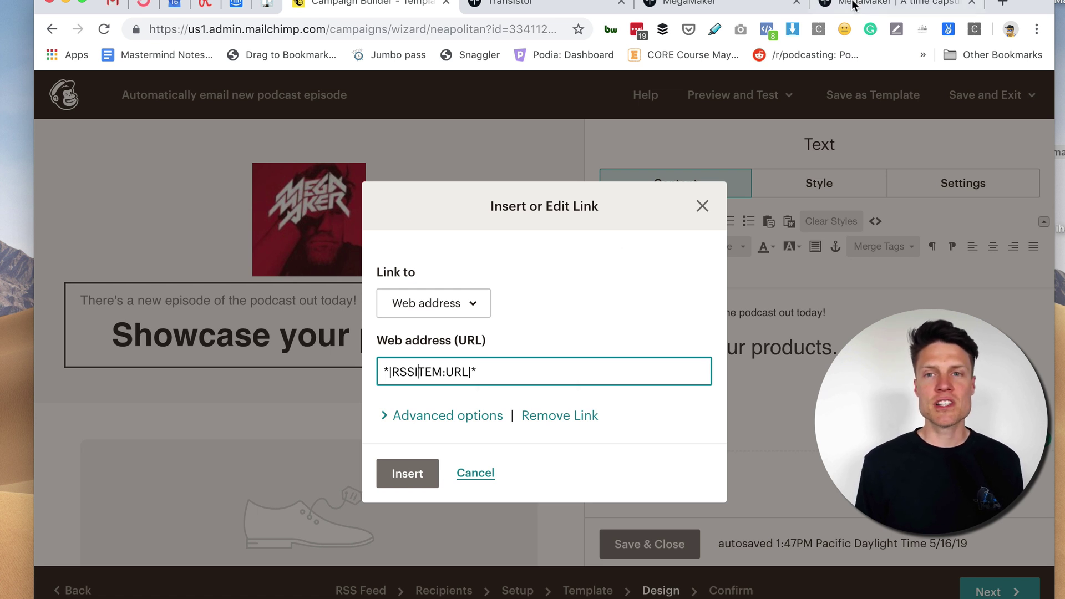
click(899, 4)
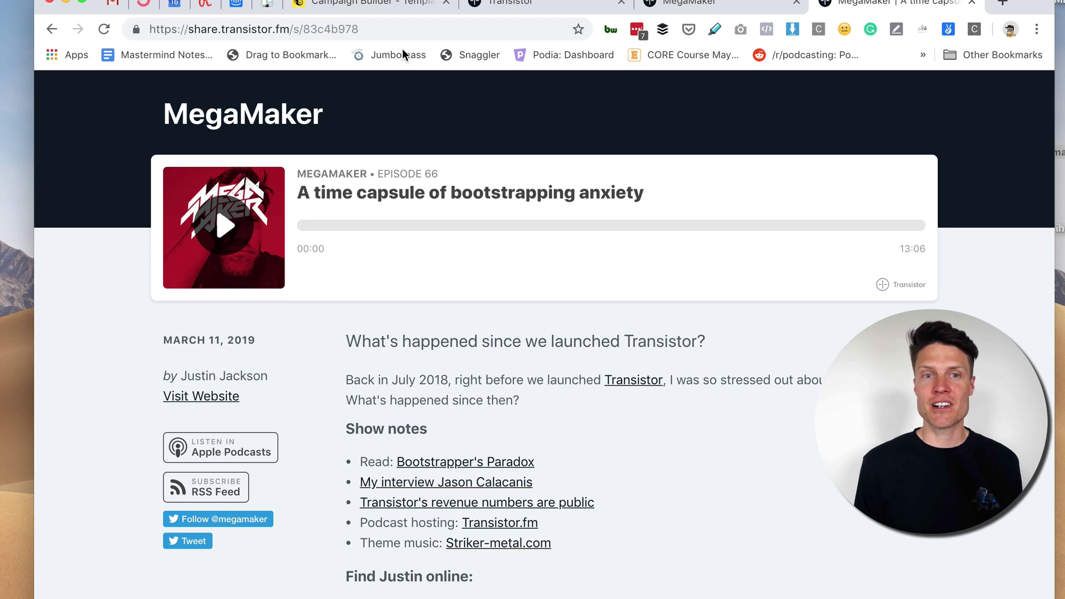
click(370, 5)
click(406, 471)
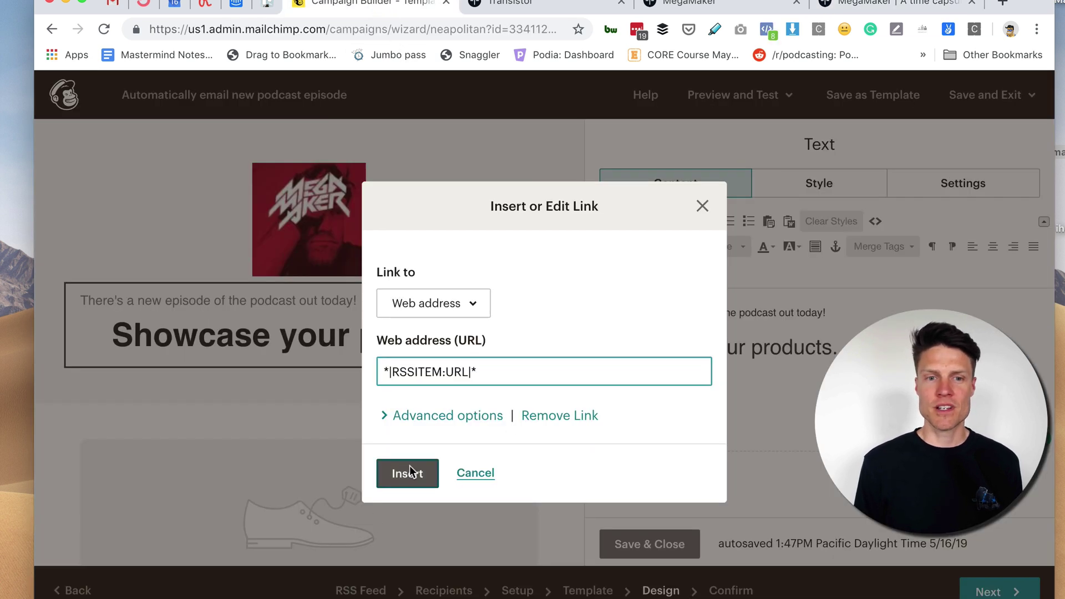
Step: Replace the 'Showcase your products.' heading with the emoji, *|RSSITEM:TITLE|* and plain-paragraph *|RSSITEM:CONTENT|*
triple_click(693, 347)
key(BackSpace)
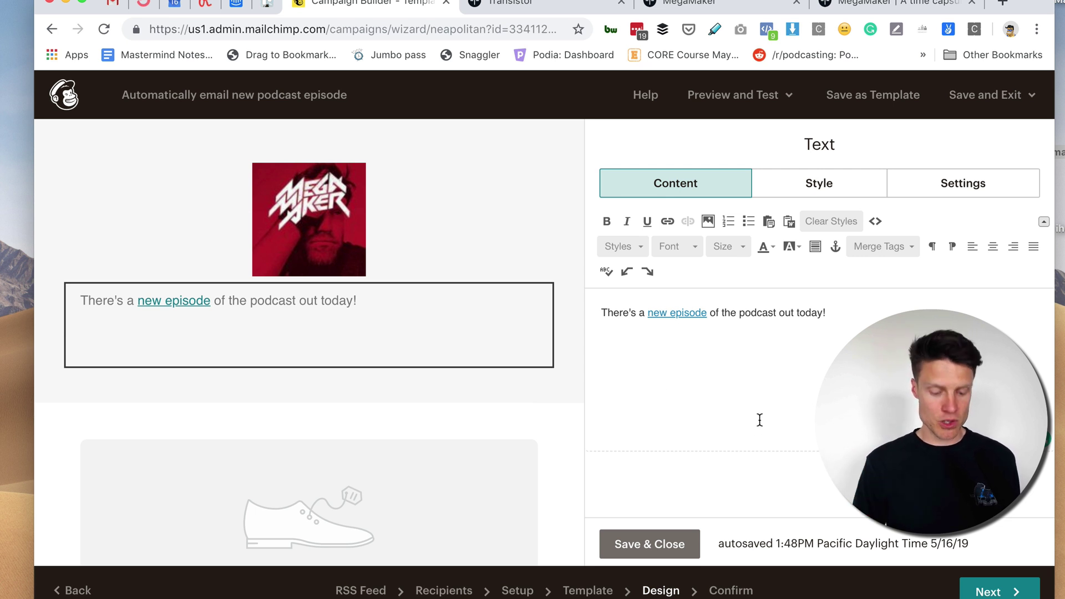
text(🎧 *|RSSITEM:TITLE|* *|RSSITEM:CONTENT|*)
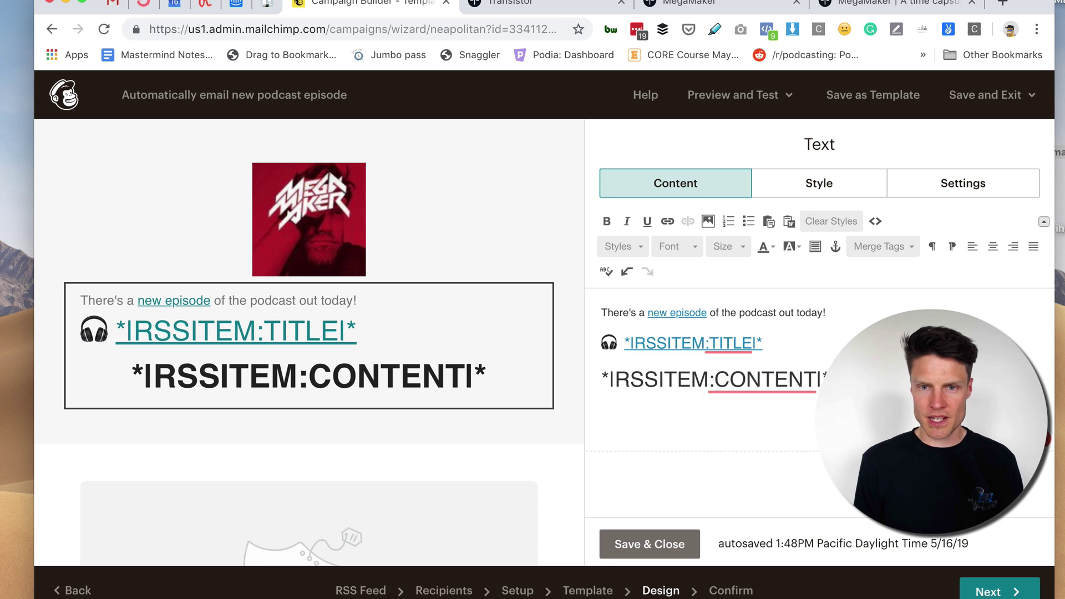
click(832, 220)
click(876, 221)
click(876, 221)
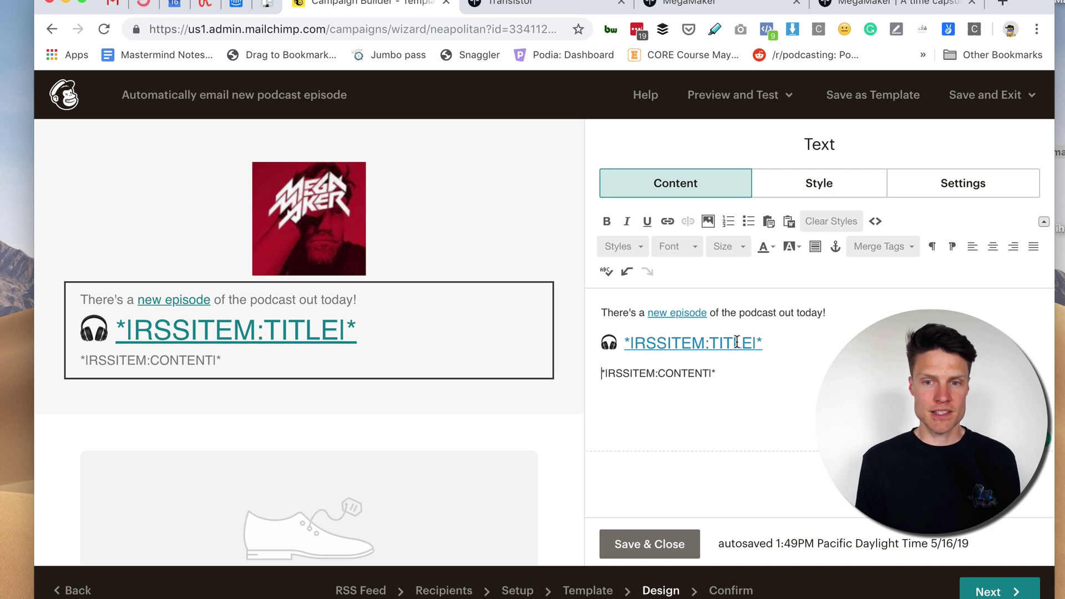
Step: Confirm the *|RSSITEM:TITLE|* line links to *|RSSITEM:URL|*
click(708, 342)
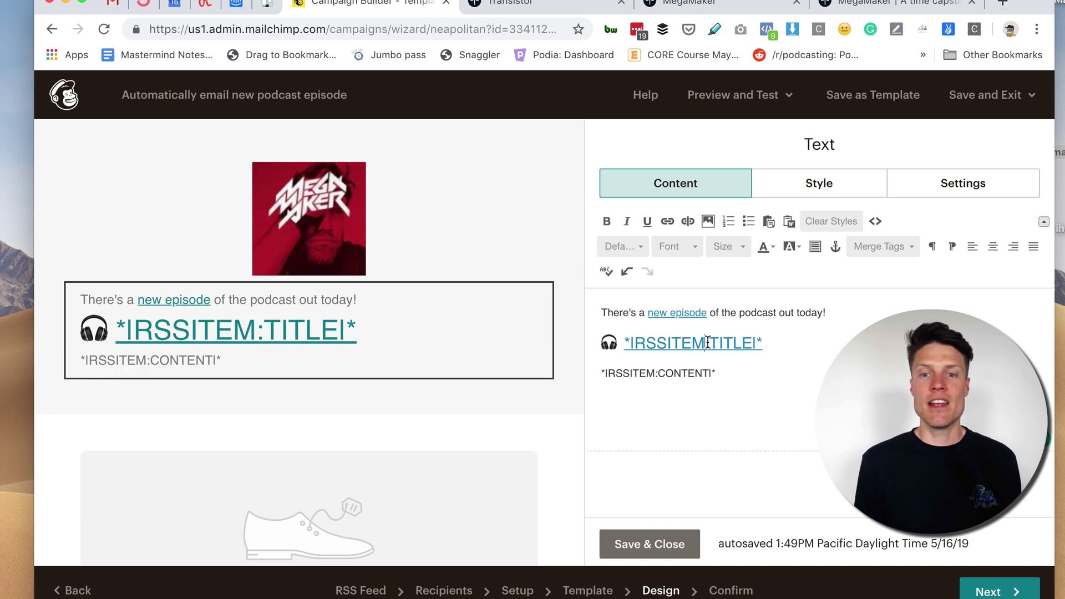
click(668, 221)
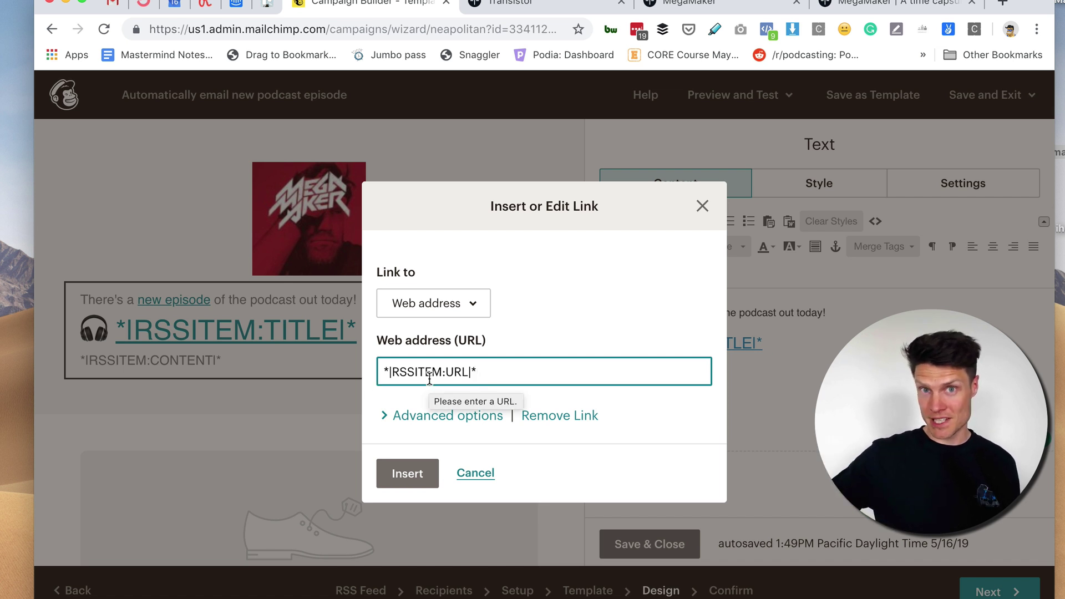
click(394, 473)
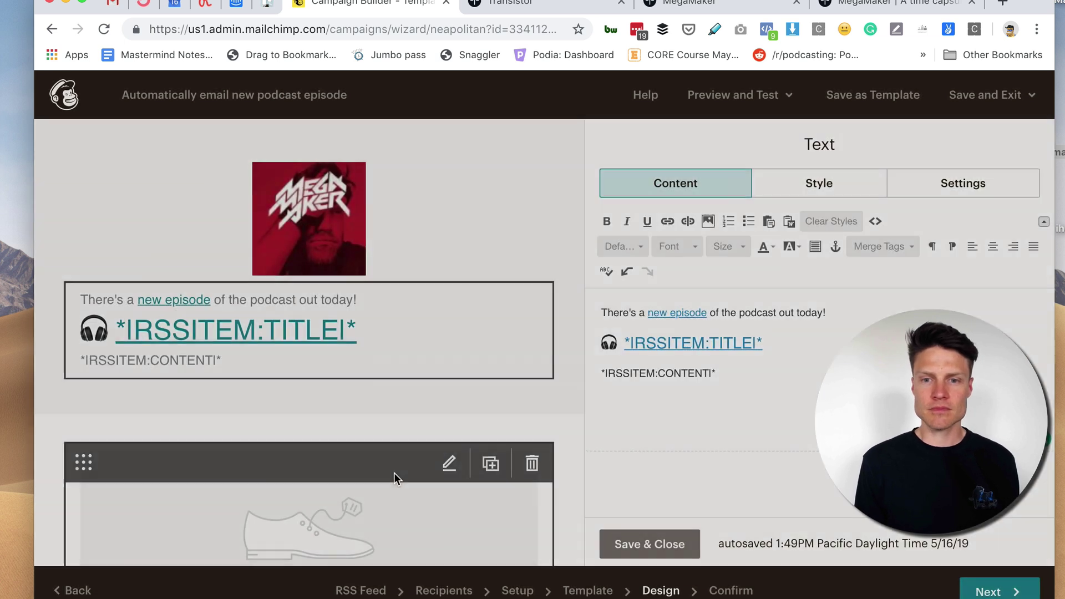
Step: Compare the *|RSSITEM:CONTENT|* line against the episode description on the Transistor episode page
drag(725, 371, 590, 370)
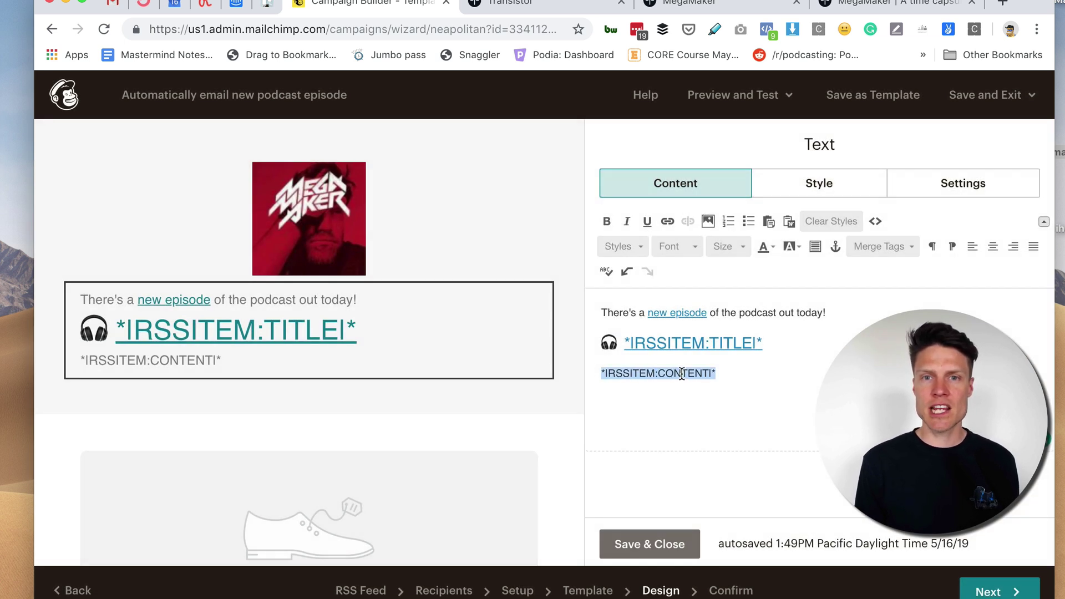
click(876, 5)
drag(738, 340, 340, 345)
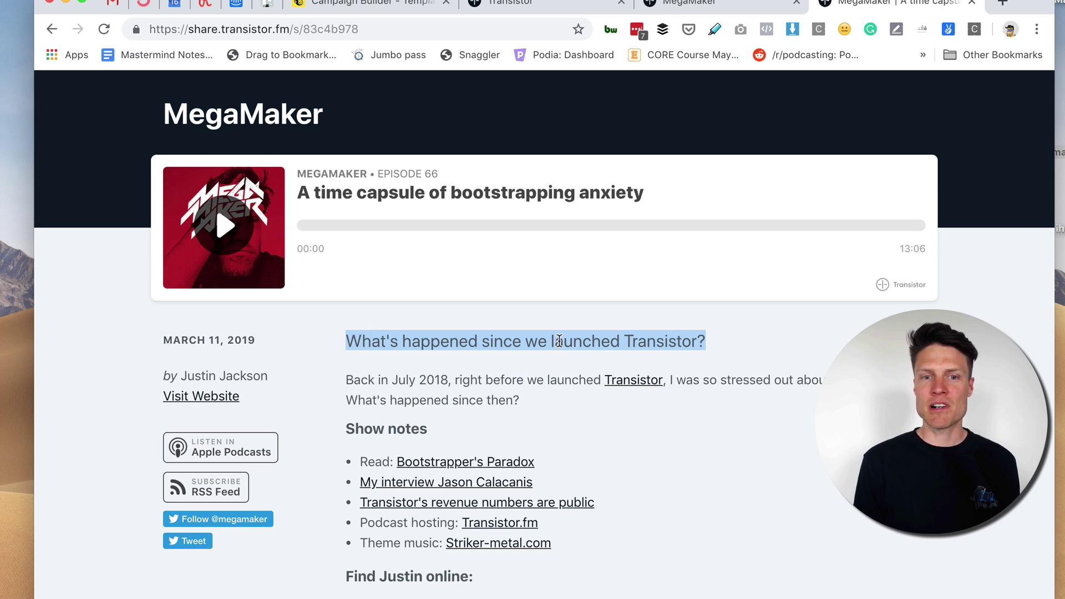
mouse_move(624, 244)
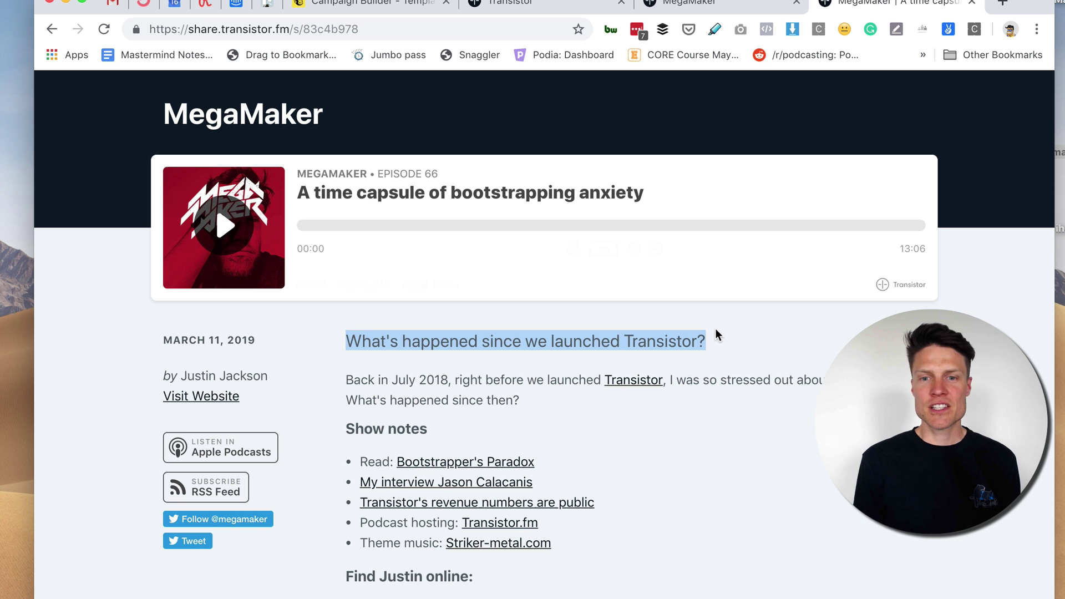
click(735, 346)
drag(735, 347, 351, 342)
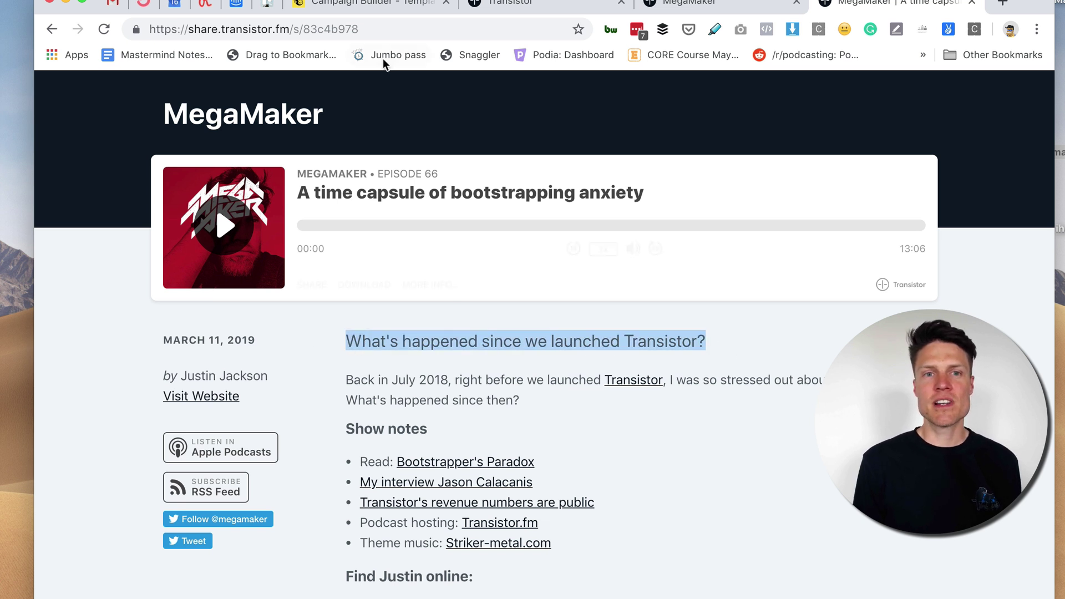
click(369, 6)
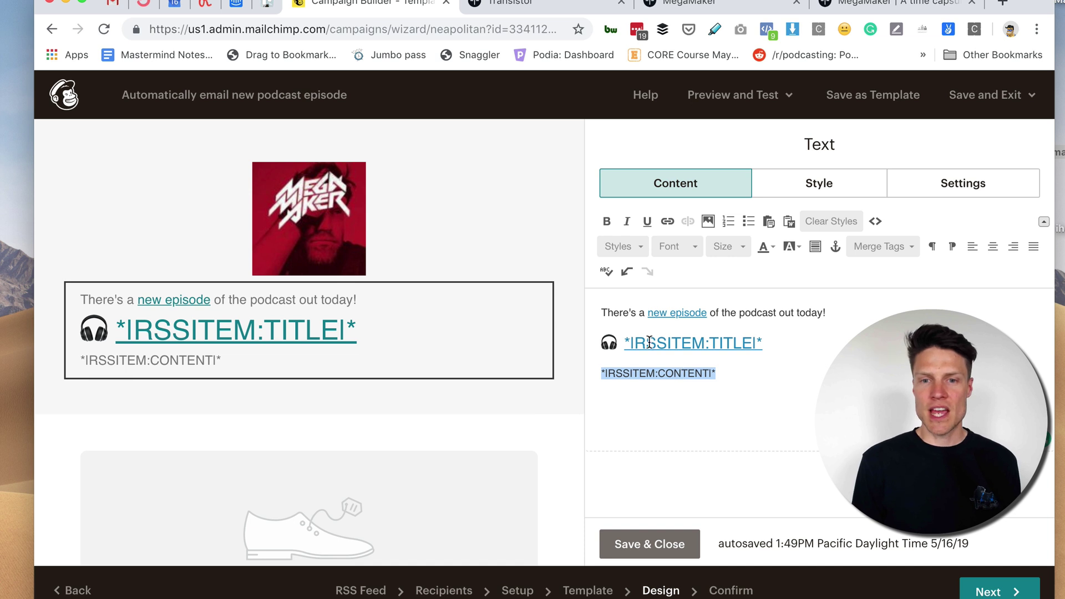
click(874, 4)
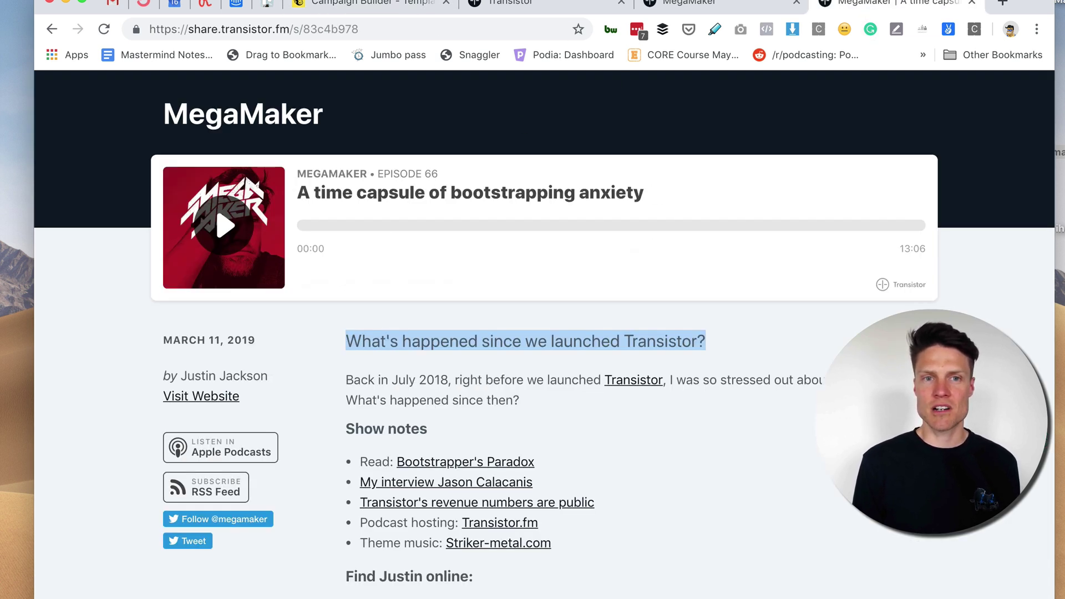
click(345, 2)
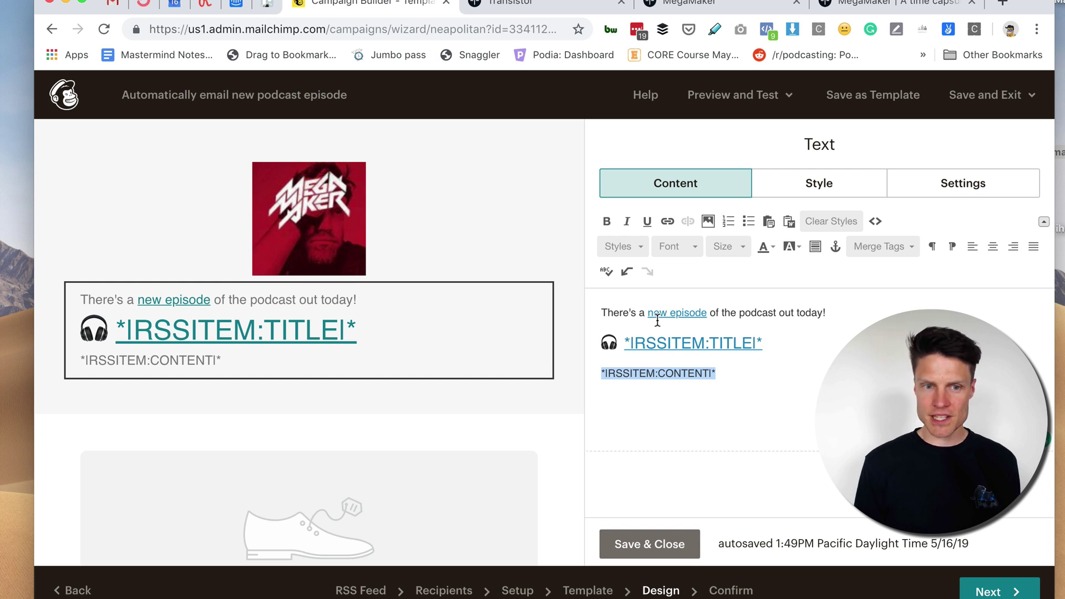
Step: Save and close the finished Mailchimp text block
click(627, 542)
scroll(482, 414, down, 4)
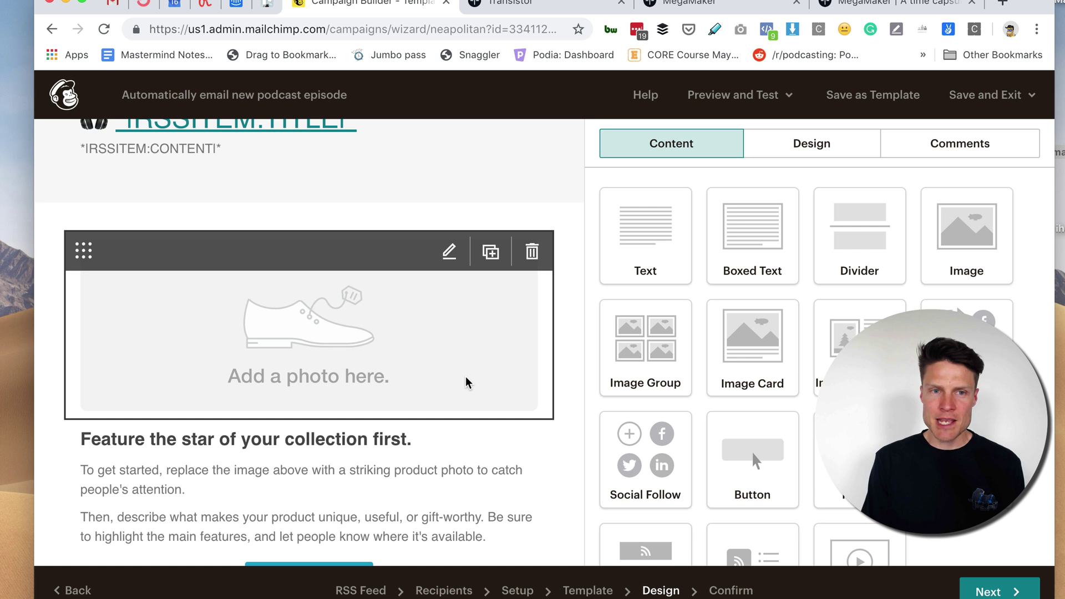
scroll(466, 383, up, 2)
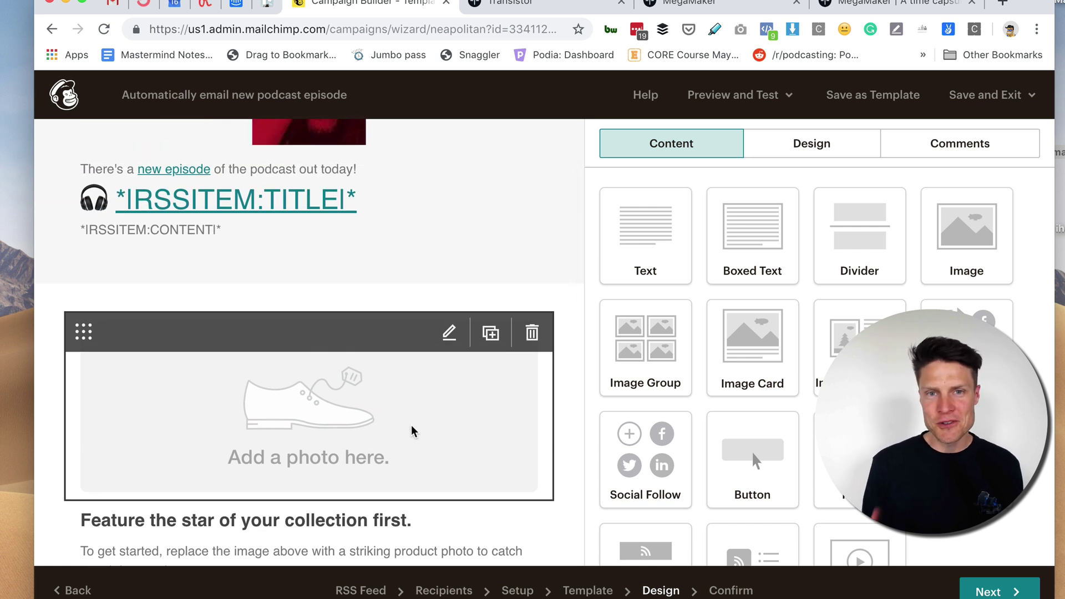
scroll(466, 398, down, 1)
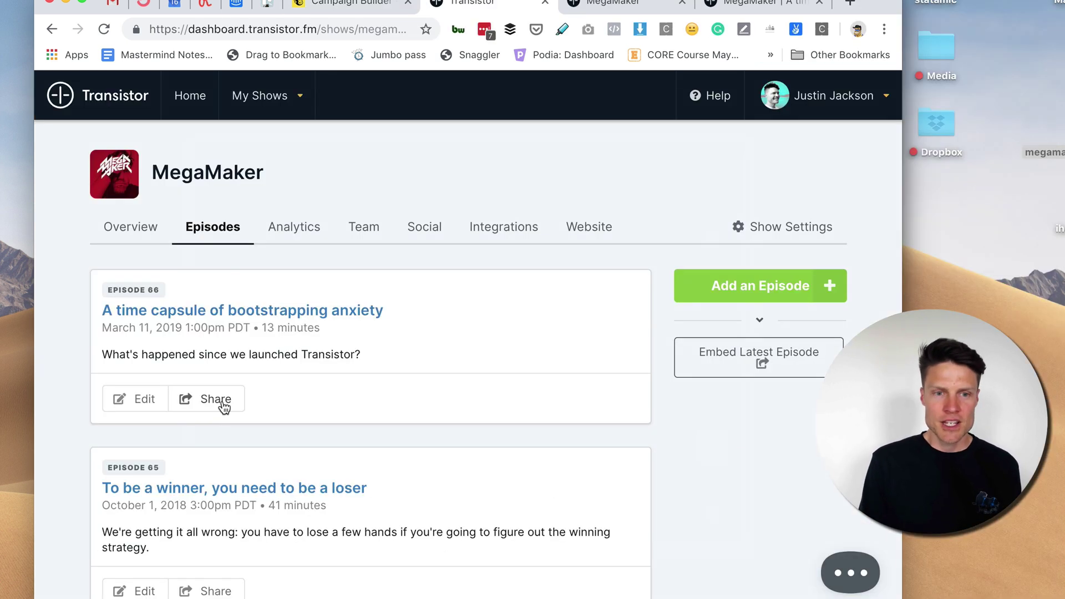
Step: Screenshot Episode 66's embeddable player from its share dialog and open the capture in Markup
click(220, 400)
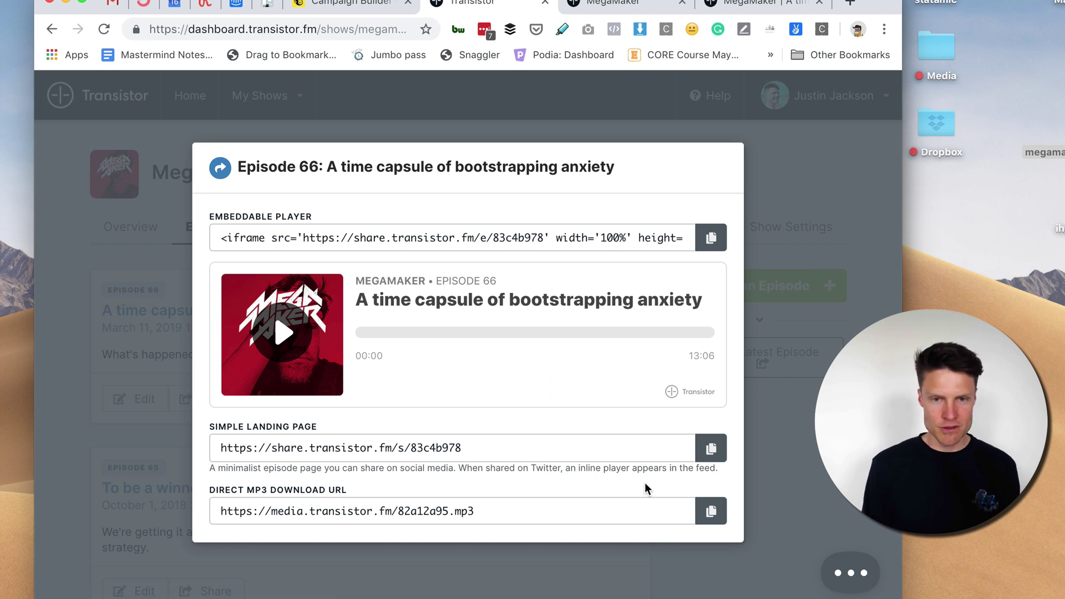
key(super+shift+4)
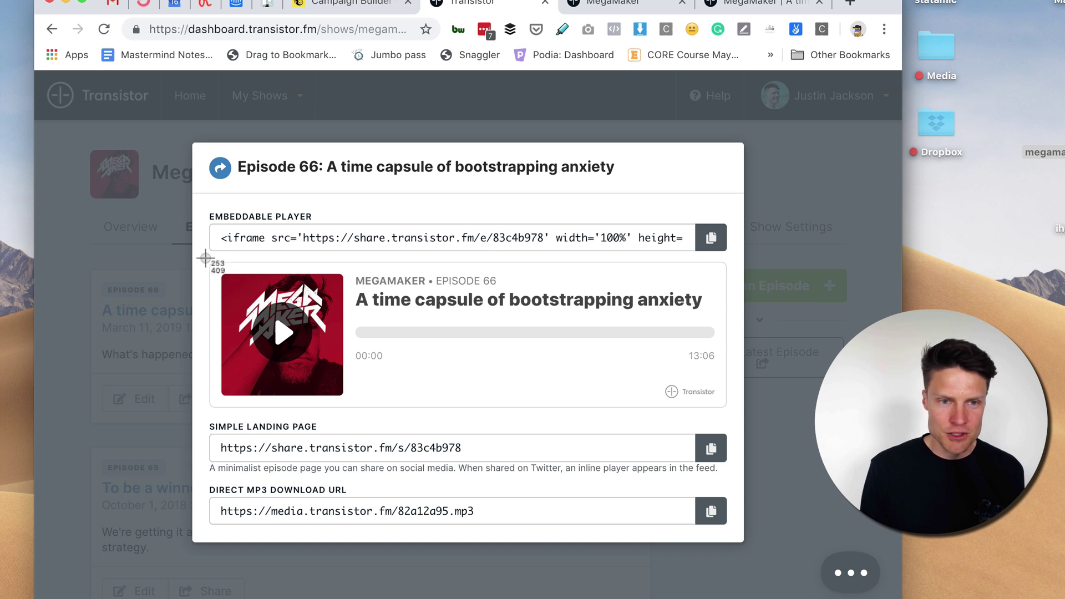
drag(205, 259, 730, 412)
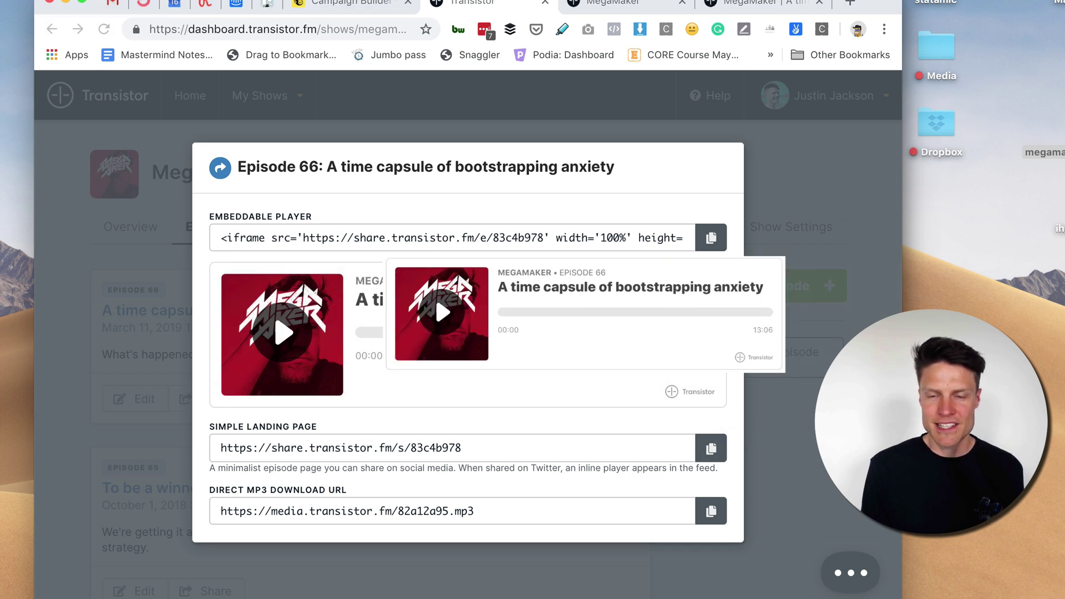
click(509, 377)
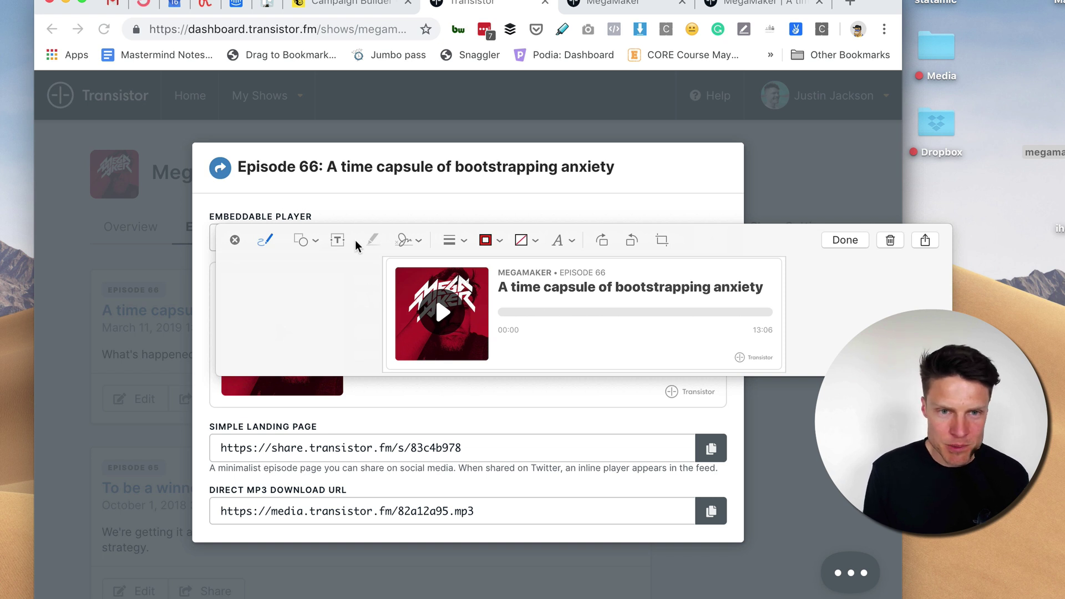
Step: Cover the episode title with a borderless, white-filled rectangle
click(314, 244)
click(286, 294)
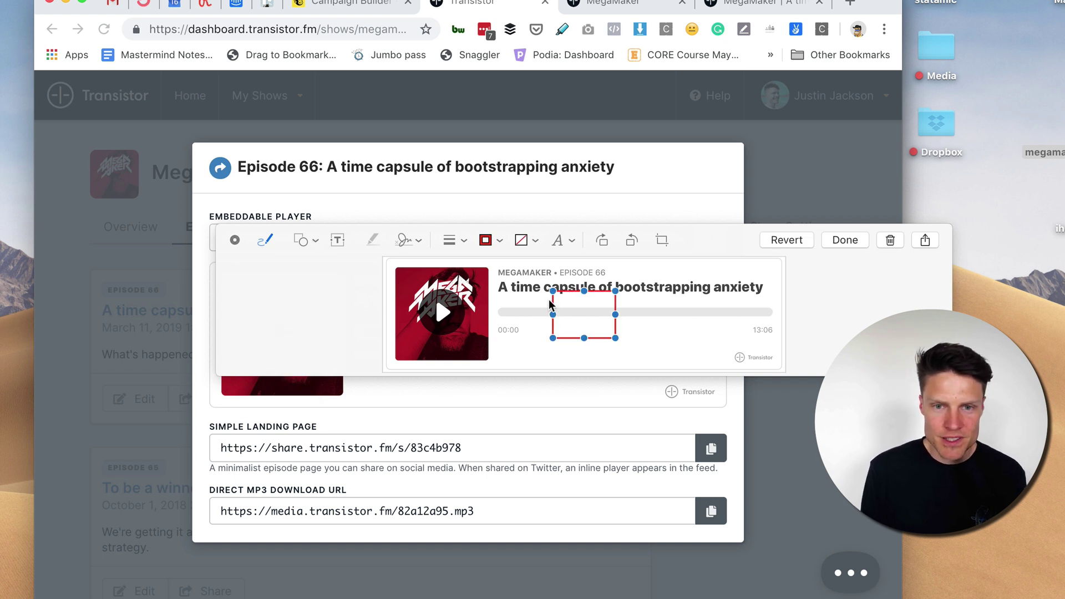
click(499, 243)
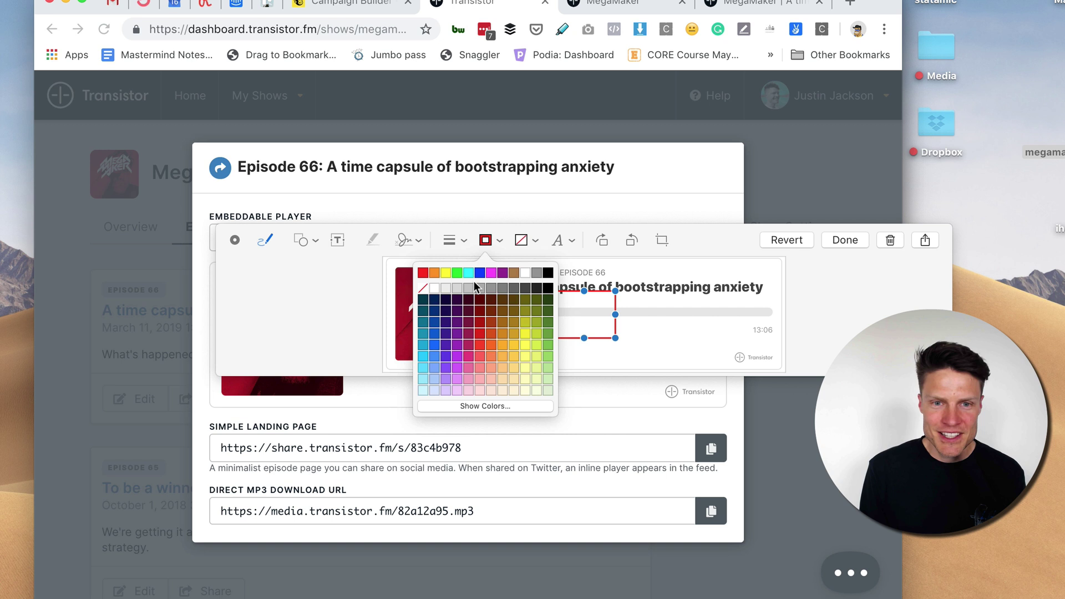
click(423, 287)
click(533, 242)
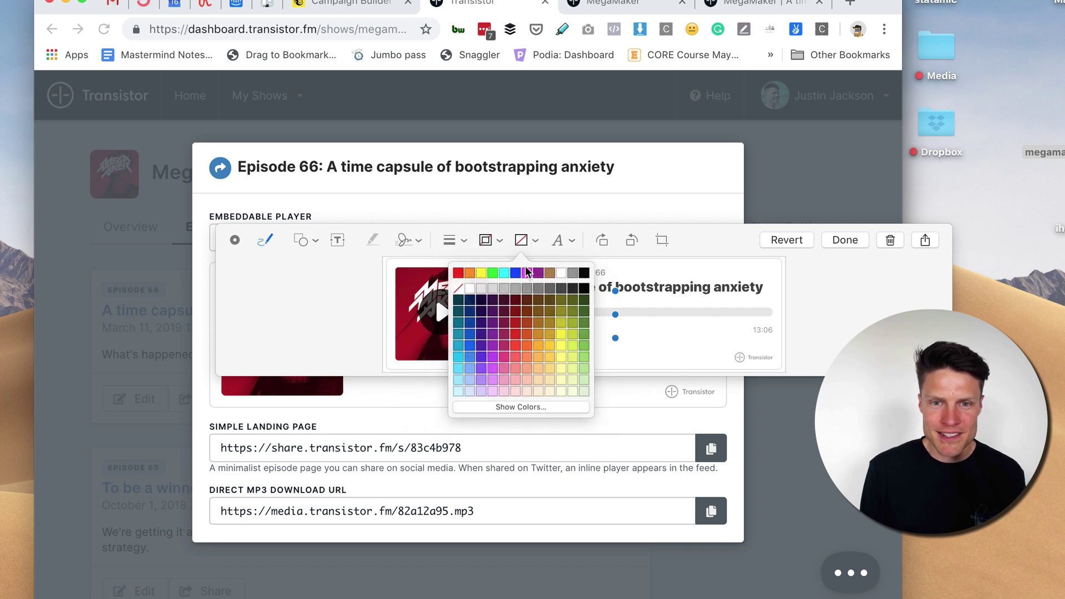
click(559, 274)
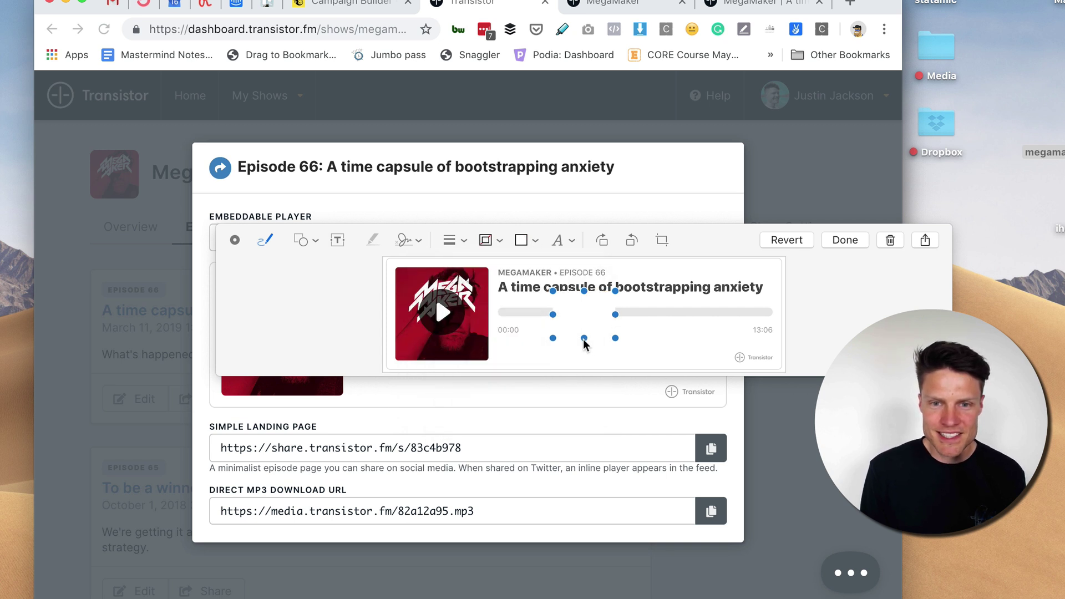
drag(584, 338, 764, 301)
drag(652, 284, 655, 275)
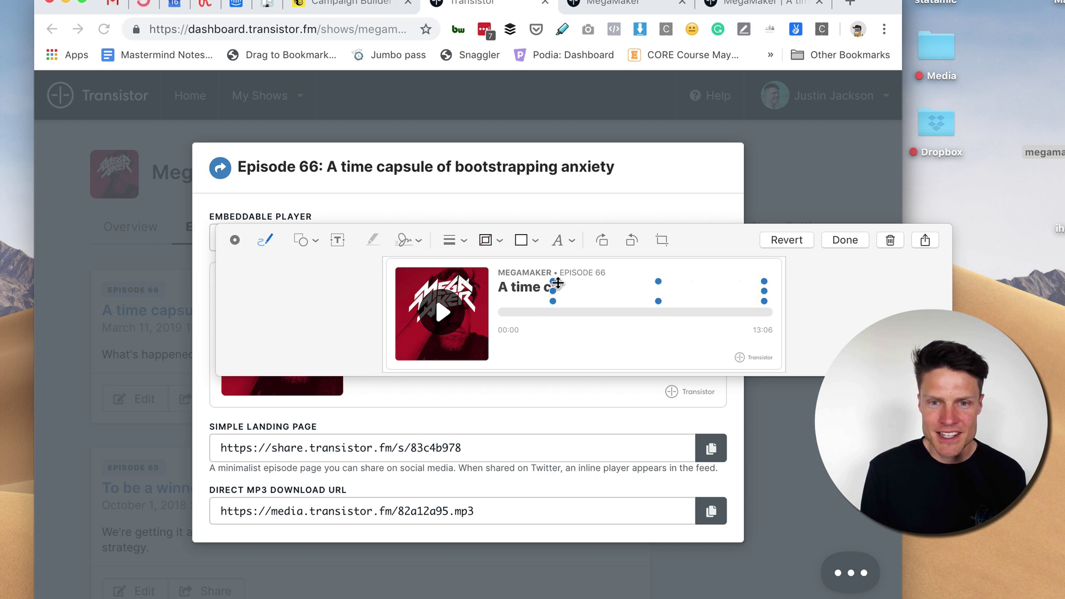
drag(549, 289, 492, 290)
Step: Add a second white box over the title line and save the marked-up screenshot
click(301, 239)
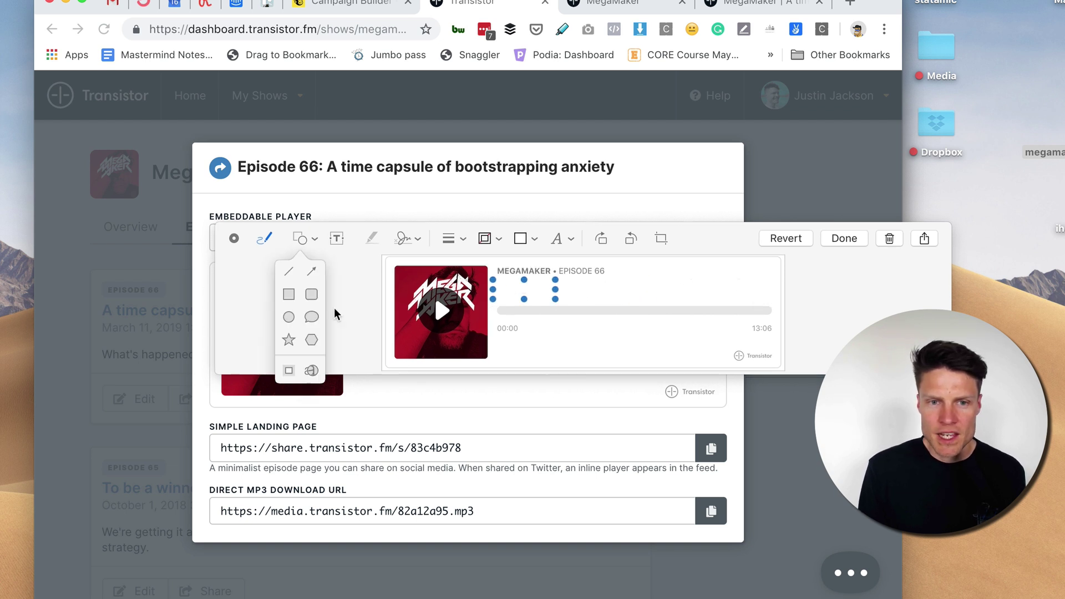
click(289, 294)
mouse_move(605, 307)
mouse_down()
mouse_move(597, 289)
mouse_move(587, 299)
mouse_up()
click(671, 405)
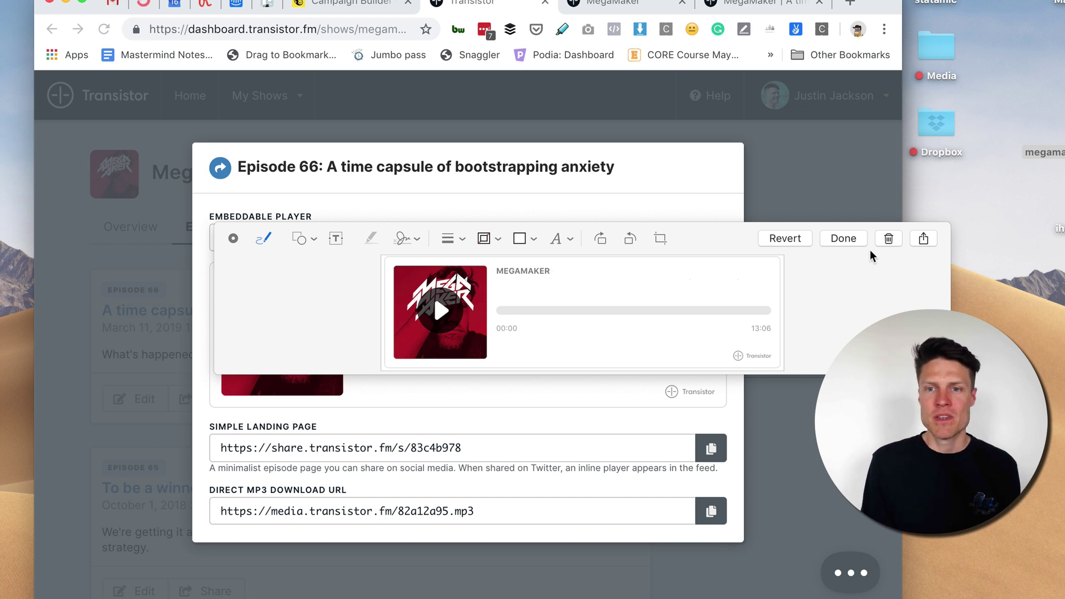
click(844, 239)
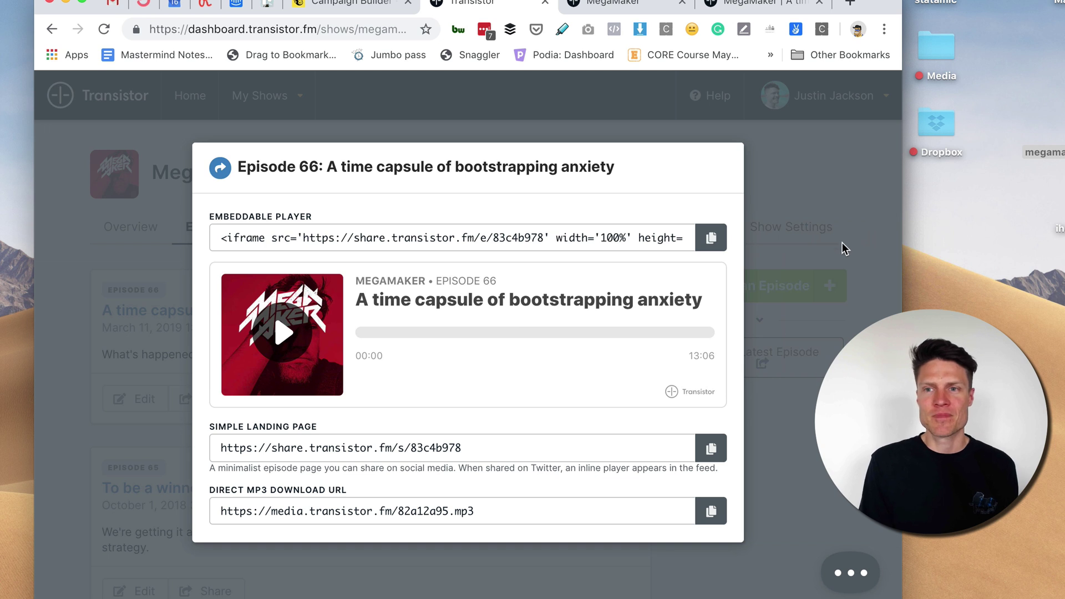
Step: Drop the edited player screenshot into the Mailchimp photo block, replacing the sample product photo
click(353, 3)
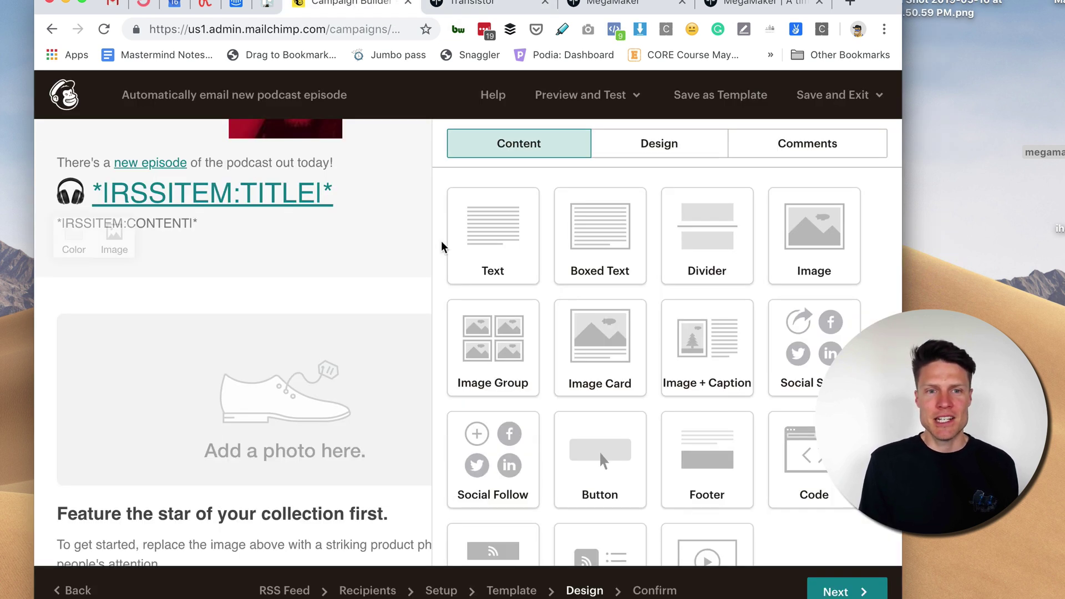
drag(960, 8, 281, 372)
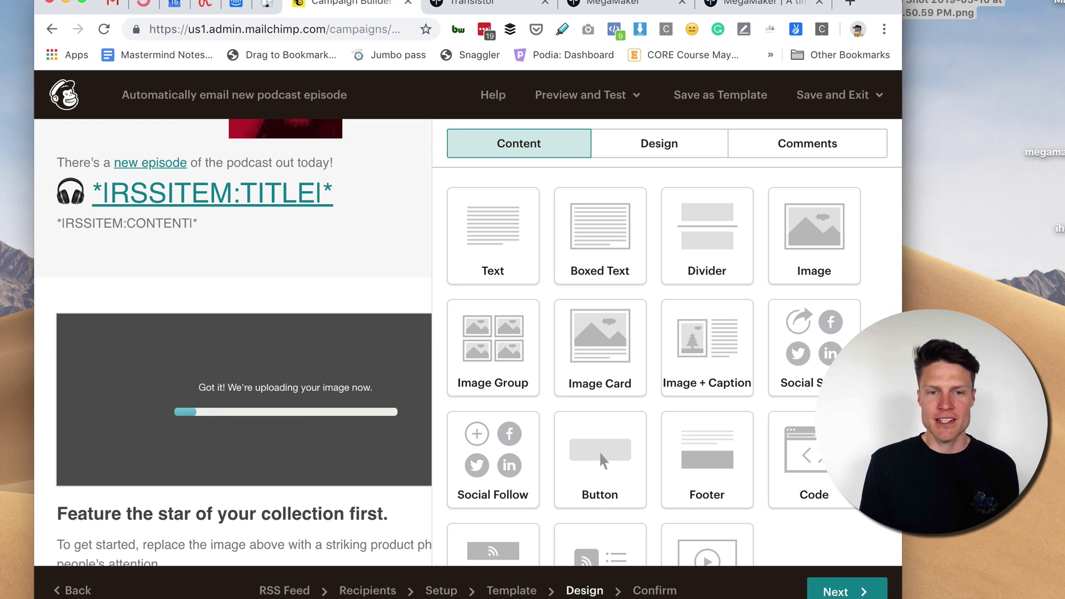
drag(599, 451, 795, 451)
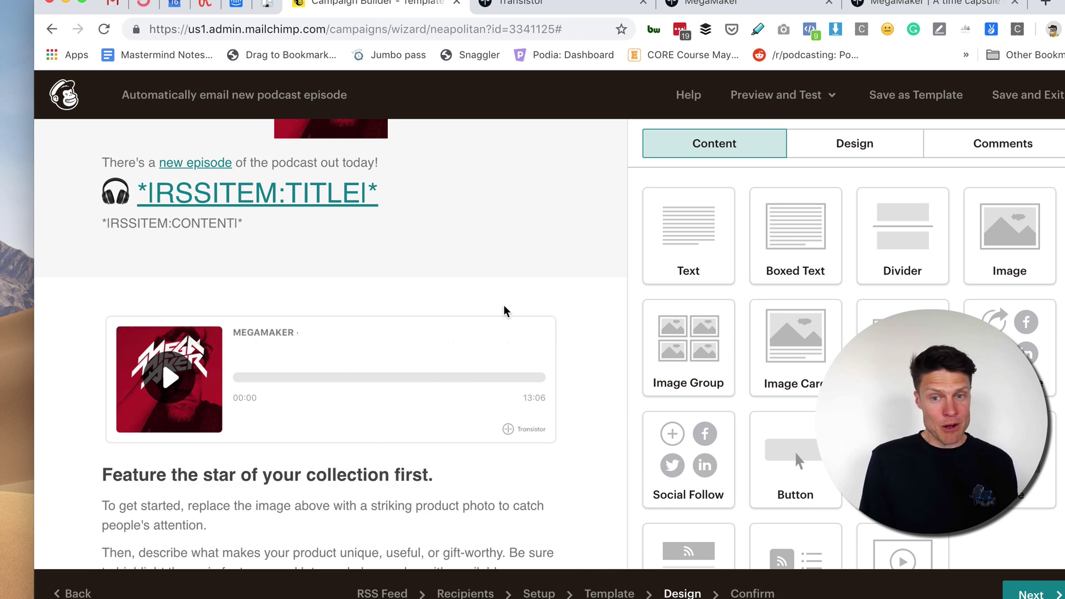
Step: Link the player image to *|RSSITEM:URL|*, copied from the episode title's link
click(303, 222)
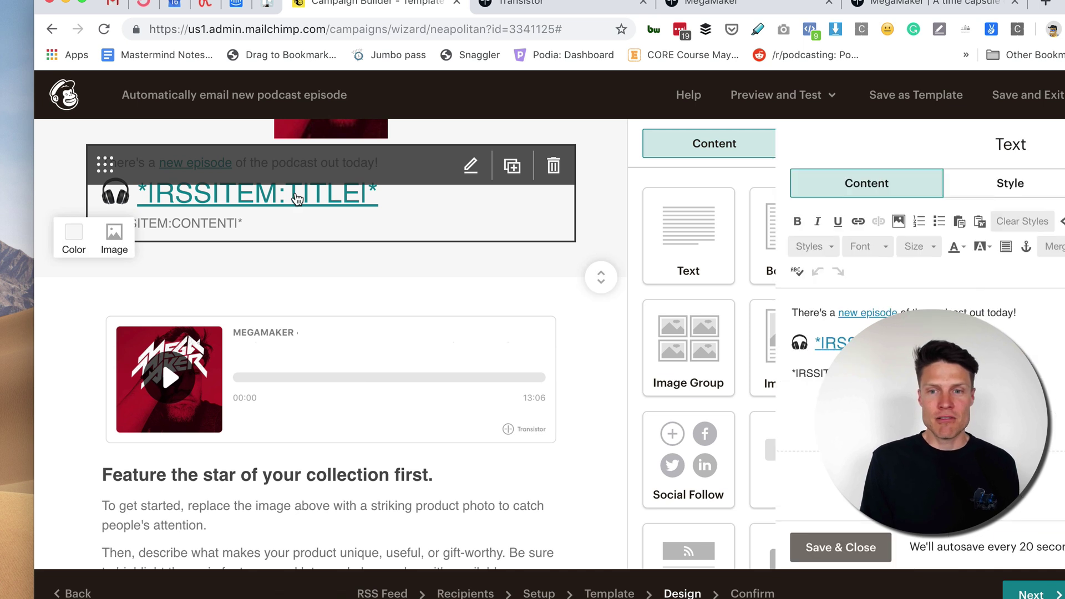
click(731, 342)
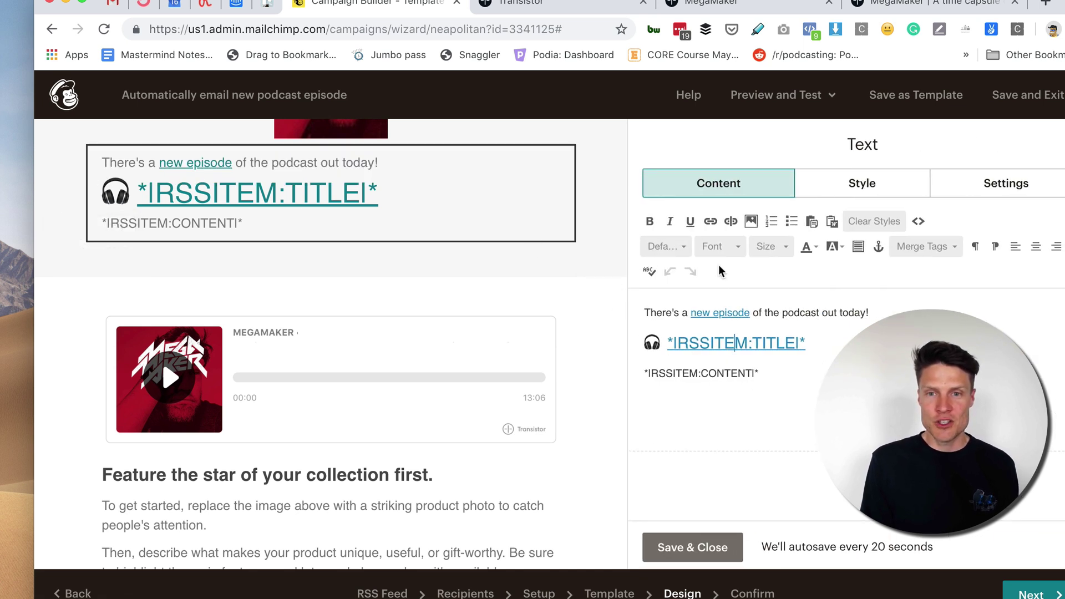
click(711, 221)
drag(534, 372, 381, 375)
key(super+c)
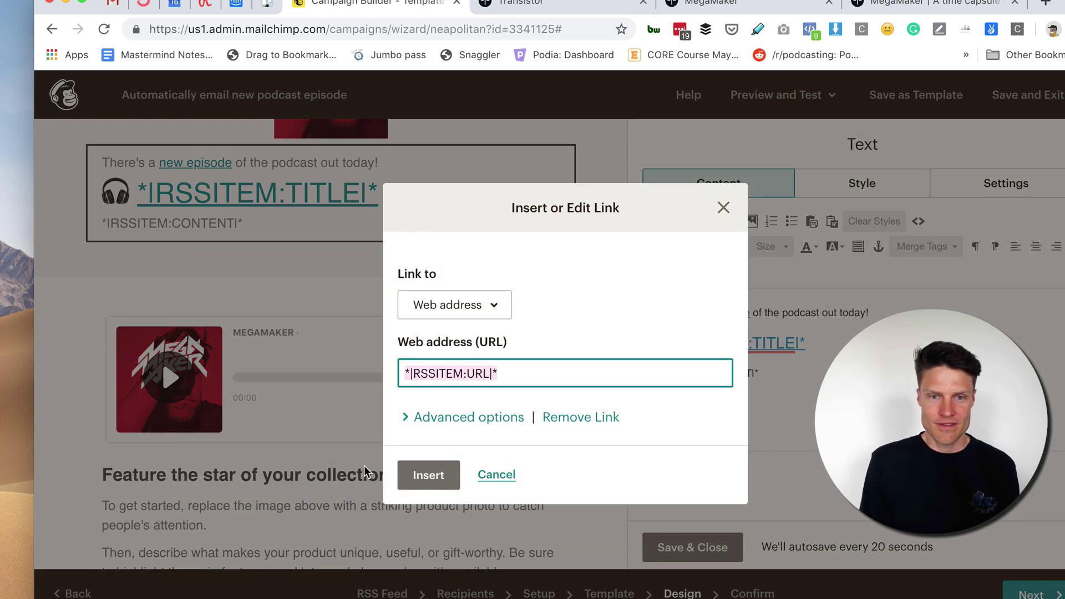
click(424, 476)
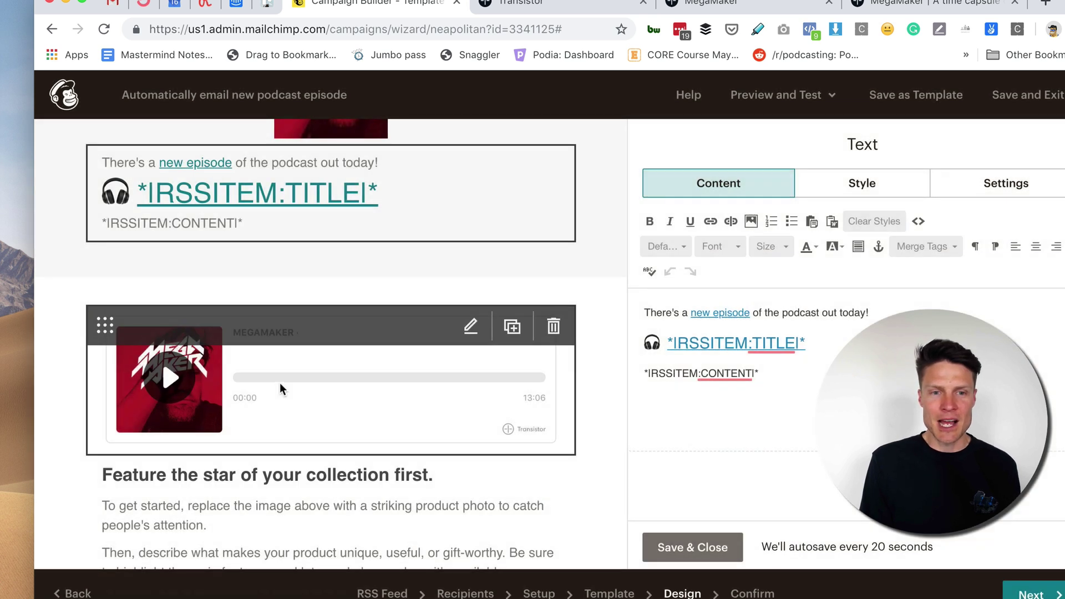
click(278, 384)
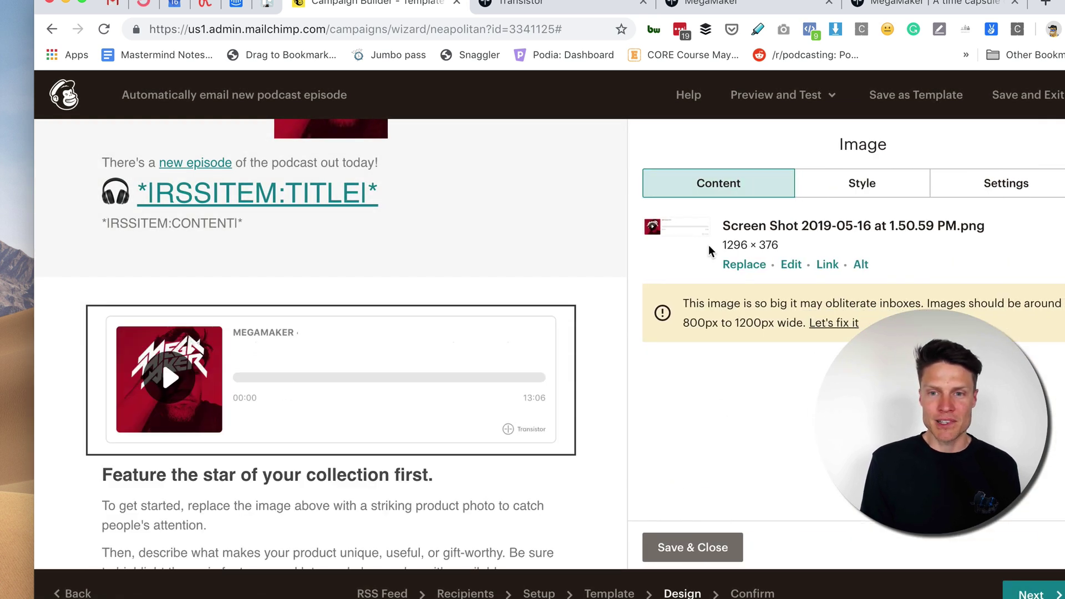
click(828, 264)
key(super+v)
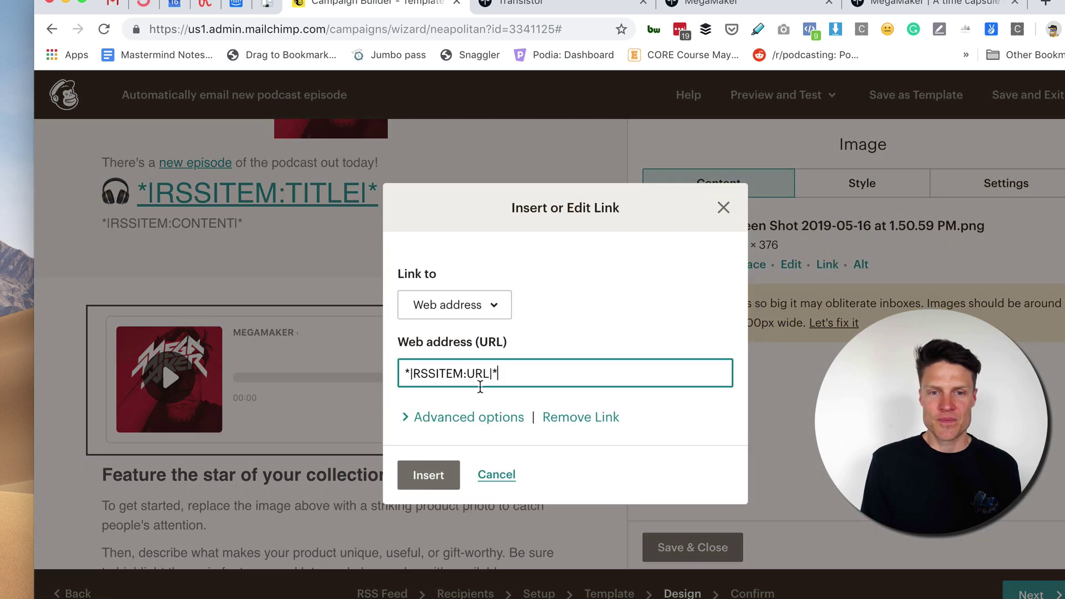
click(426, 475)
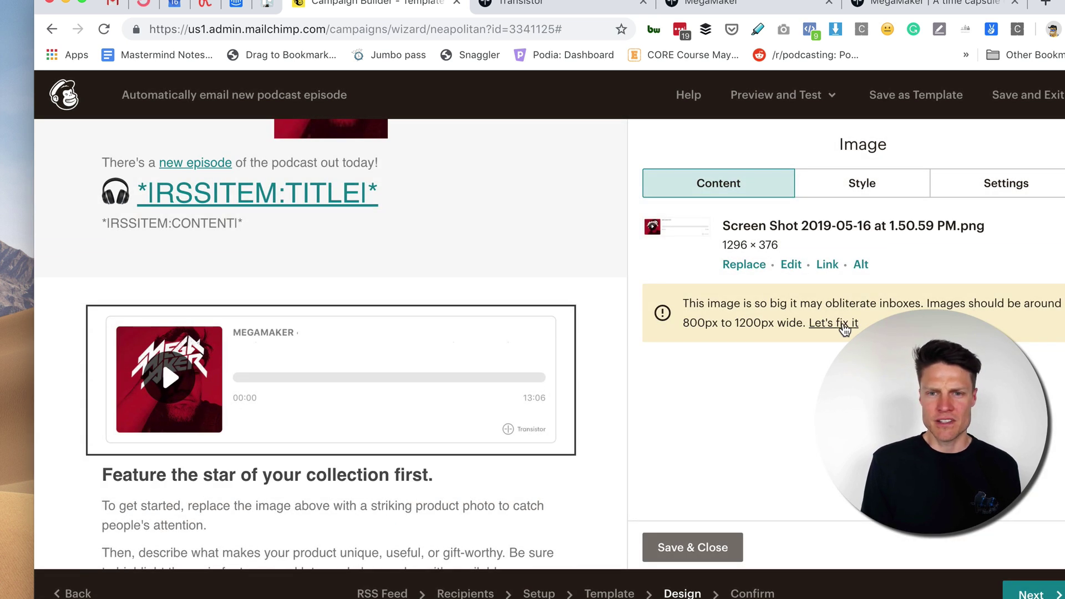
Step: Resize the player image to 600 width (600 × 174) and save it
click(844, 329)
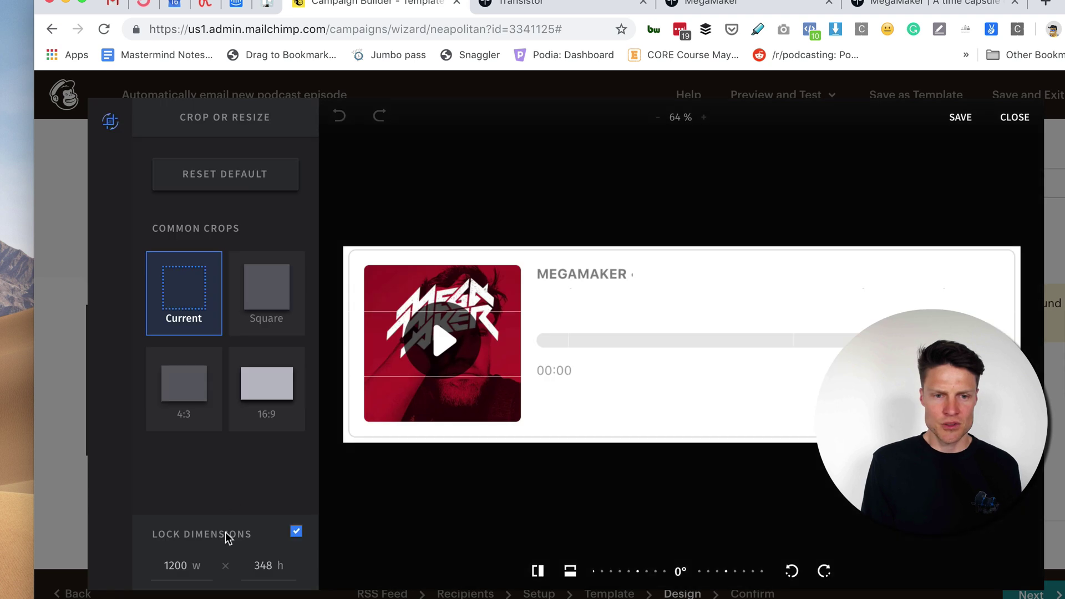
double_click(173, 565)
text(600)
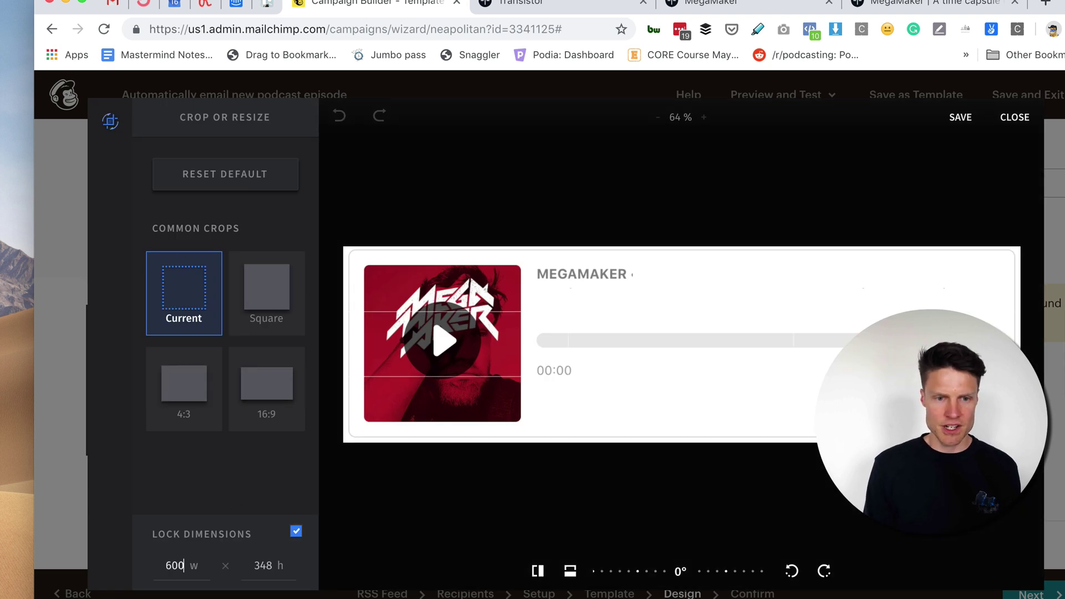
click(260, 564)
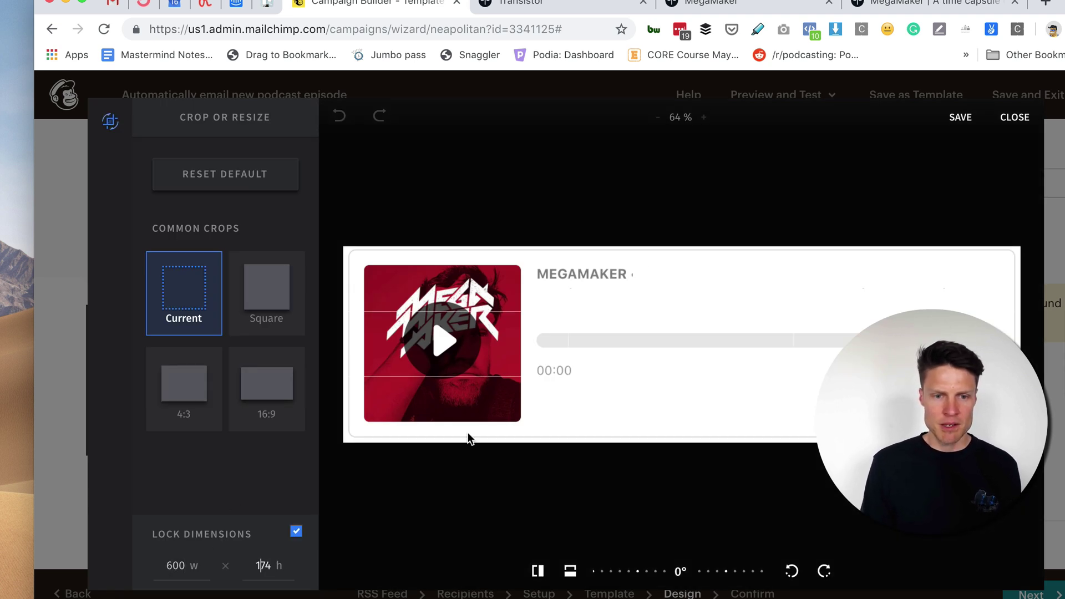
click(961, 118)
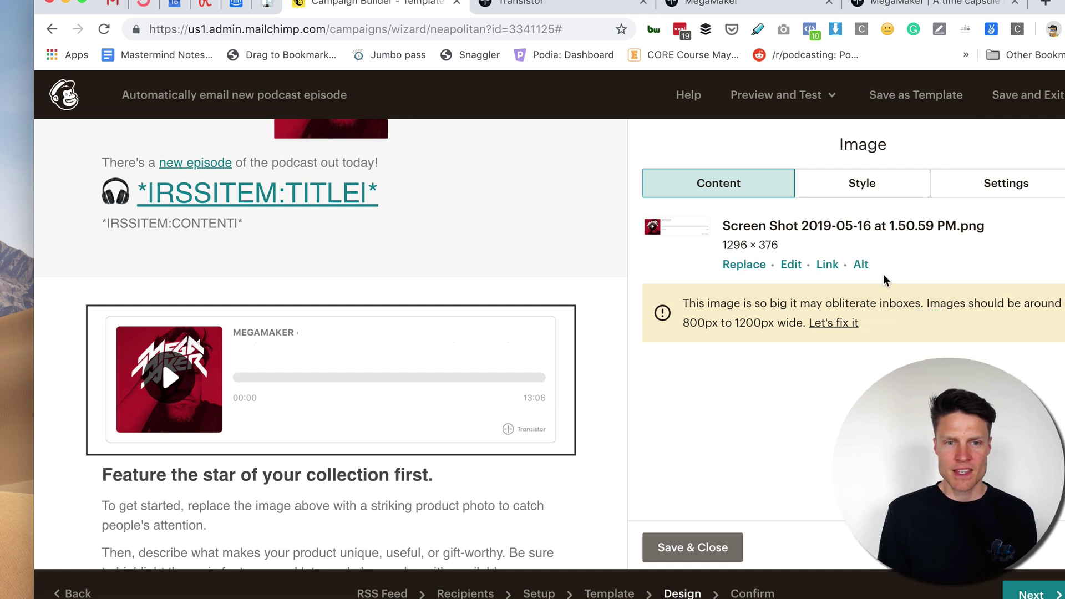
Step: Give the player image the alt text '▶ Play episode' and save the image block
click(861, 265)
key(ctrl+super+space)
scroll(730, 472, down, 15)
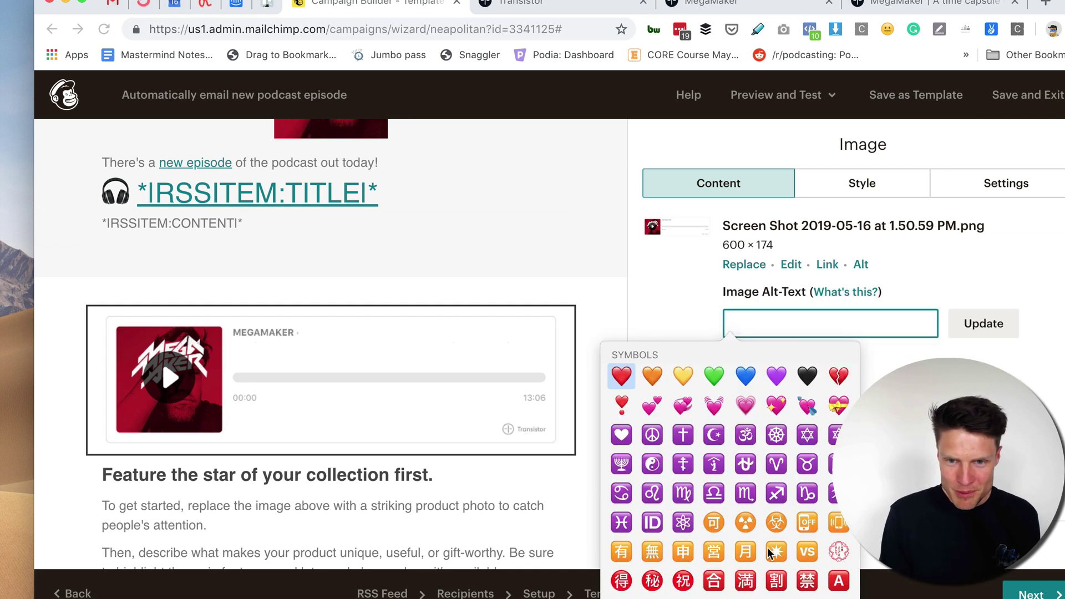
scroll(770, 550, down, 10)
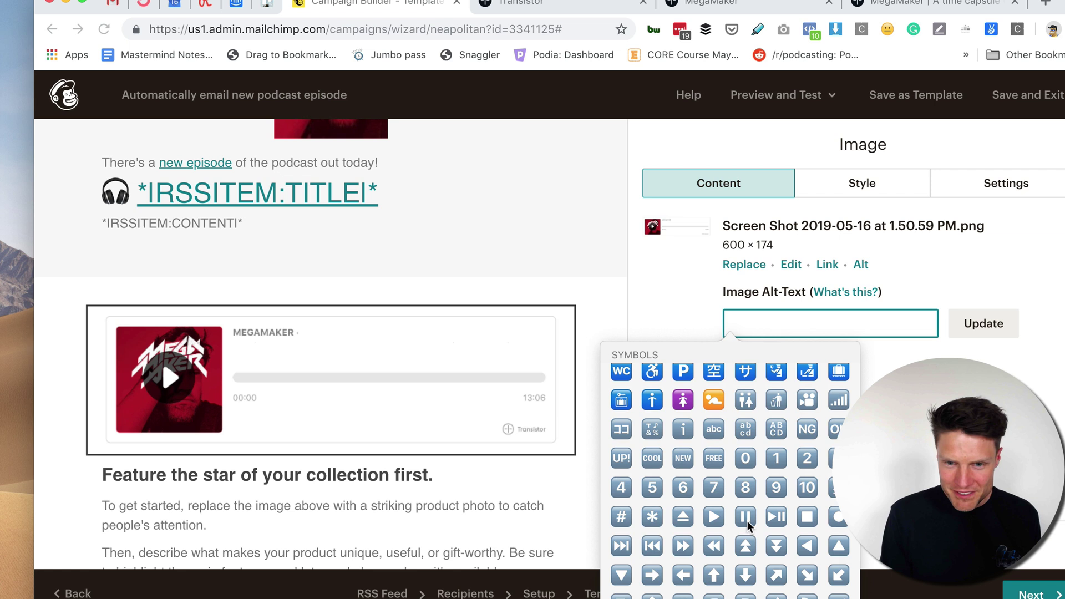
scroll(727, 525, up, 1)
click(714, 526)
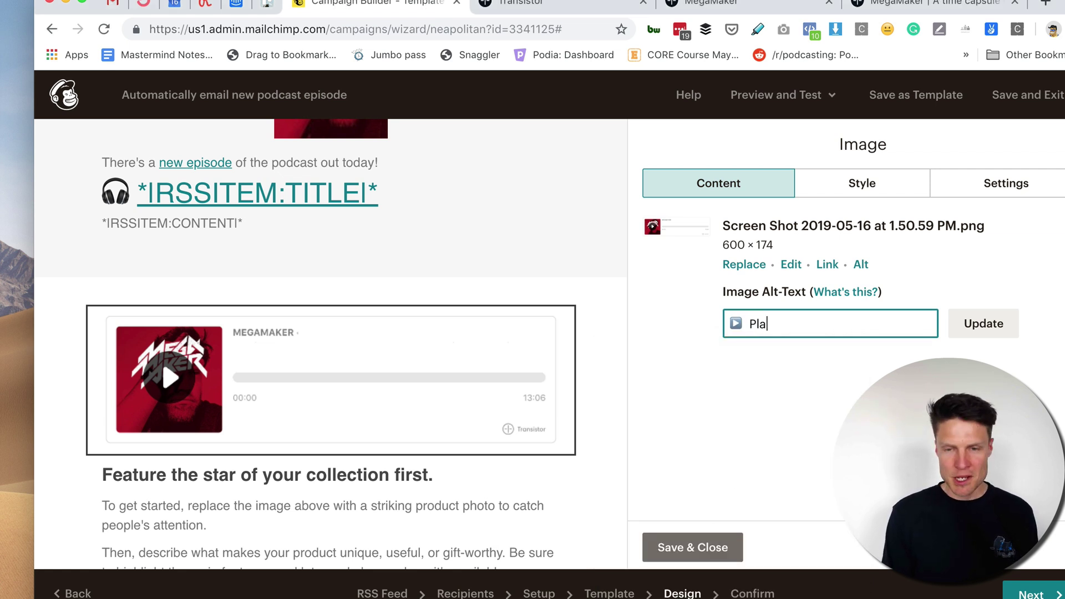
text(Play episode)
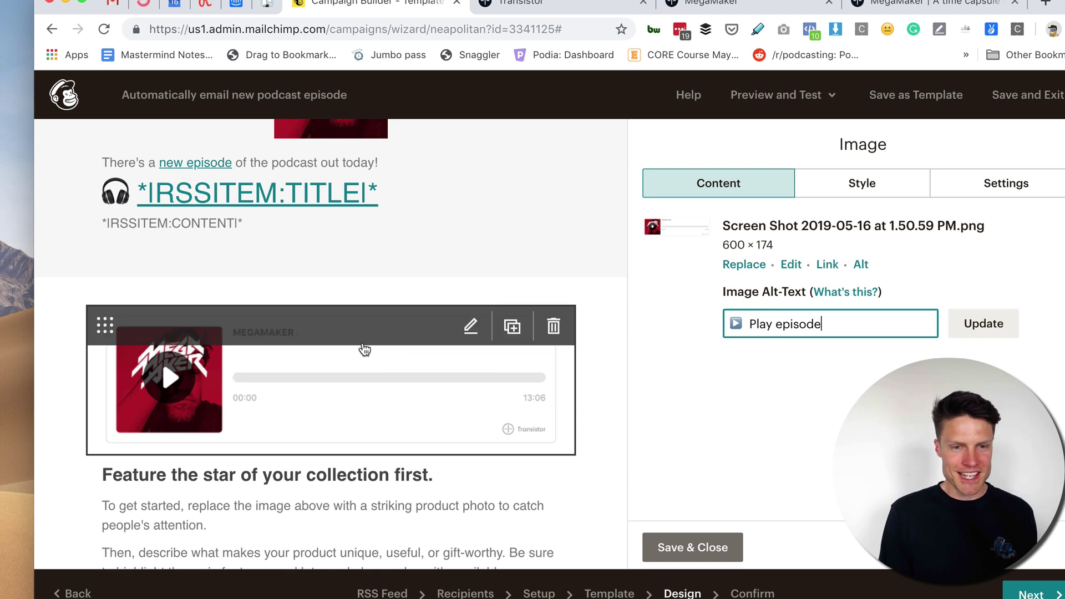
click(996, 327)
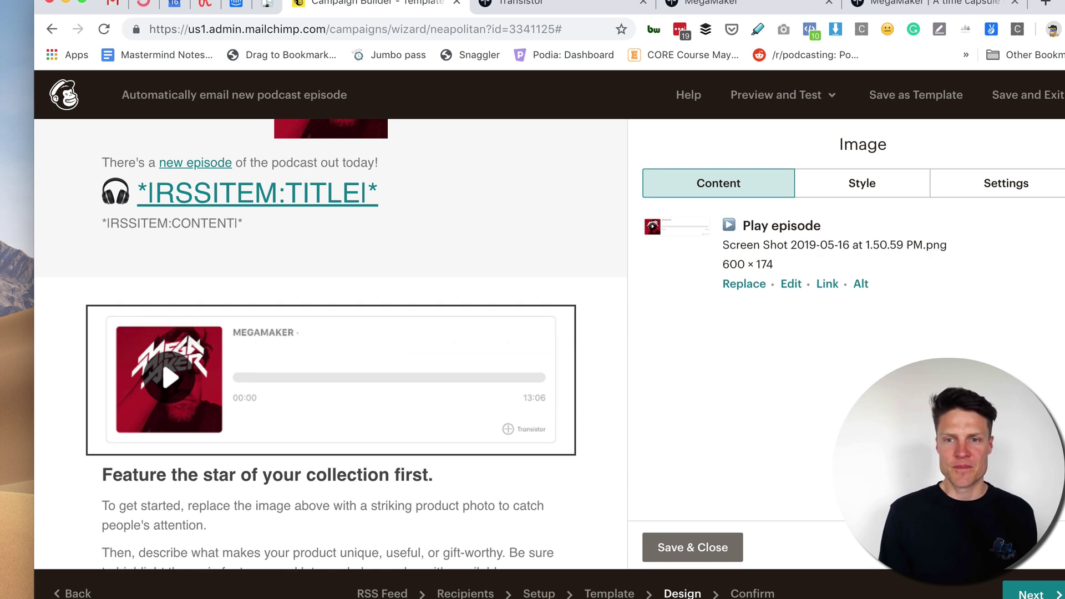
click(688, 549)
scroll(355, 389, down, 3)
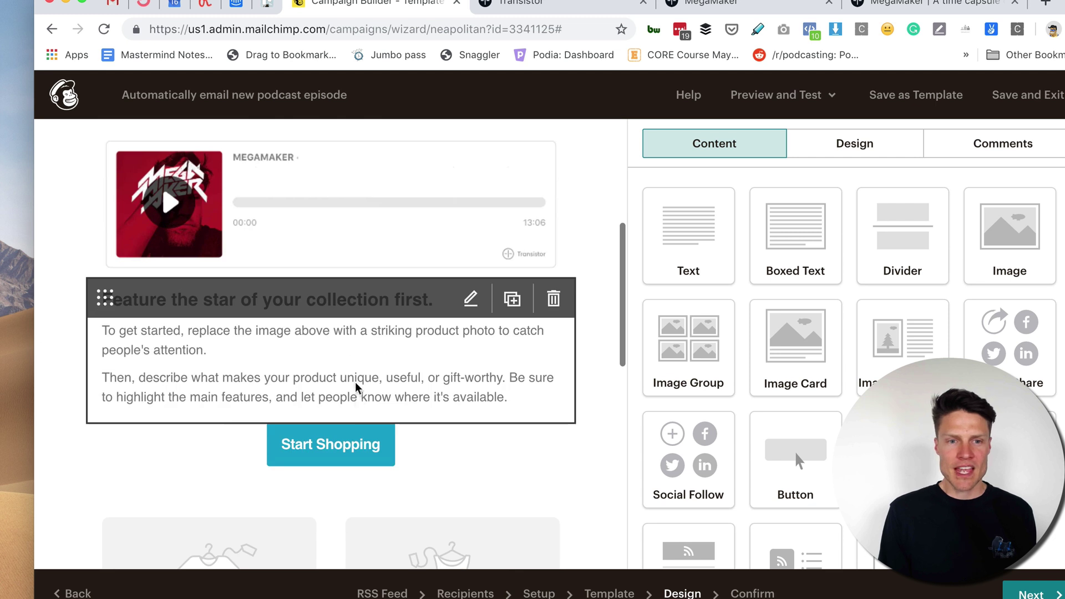
Step: Change the feature text block's heading to 'Show notes for this episode:'
click(235, 360)
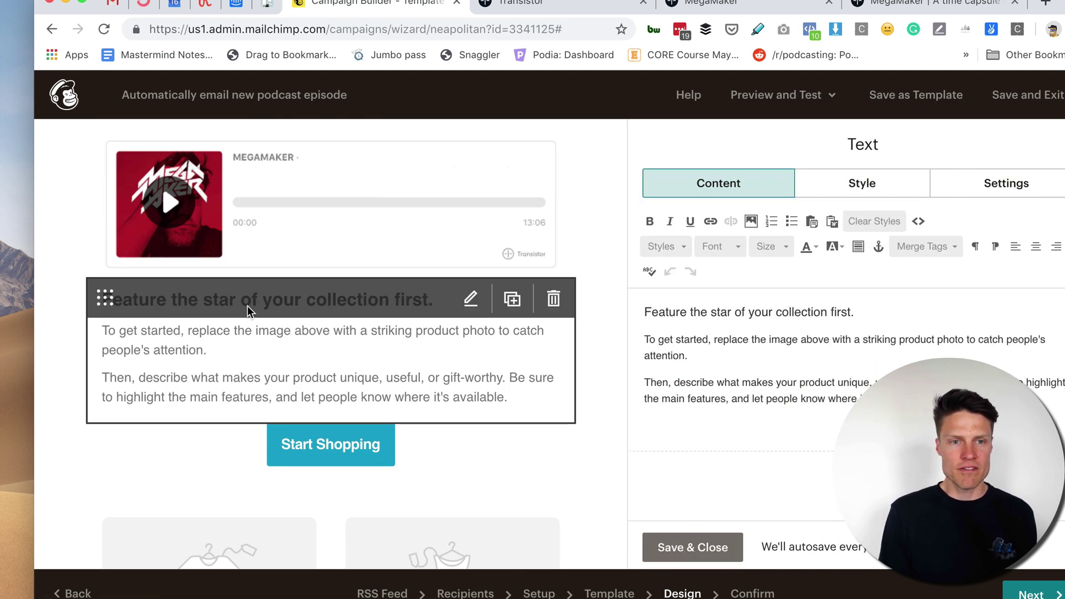
drag(854, 308, 638, 305)
text(Sho)
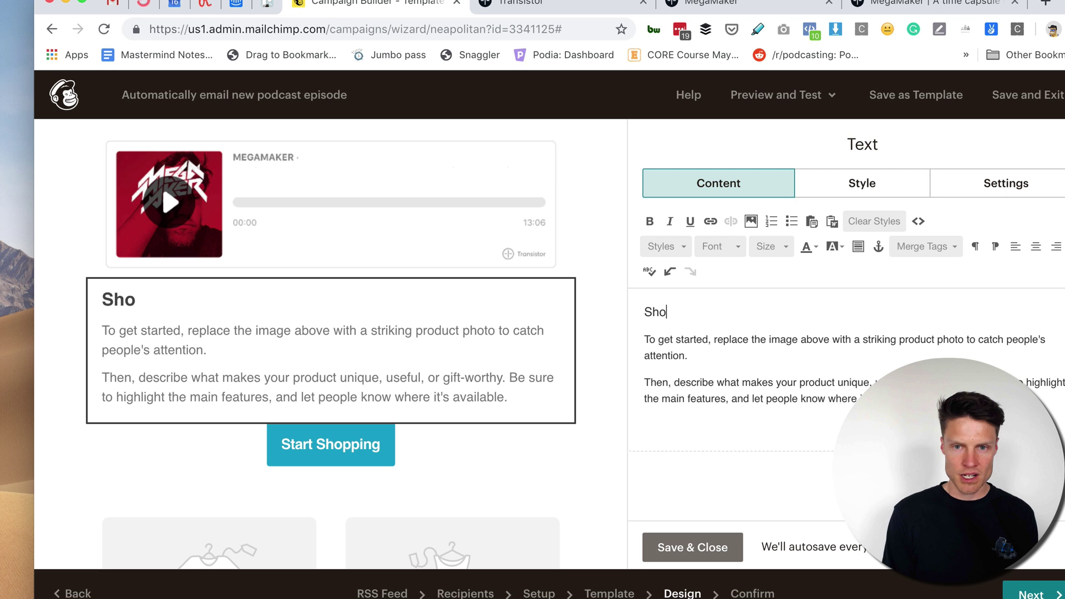
text(w notes for)
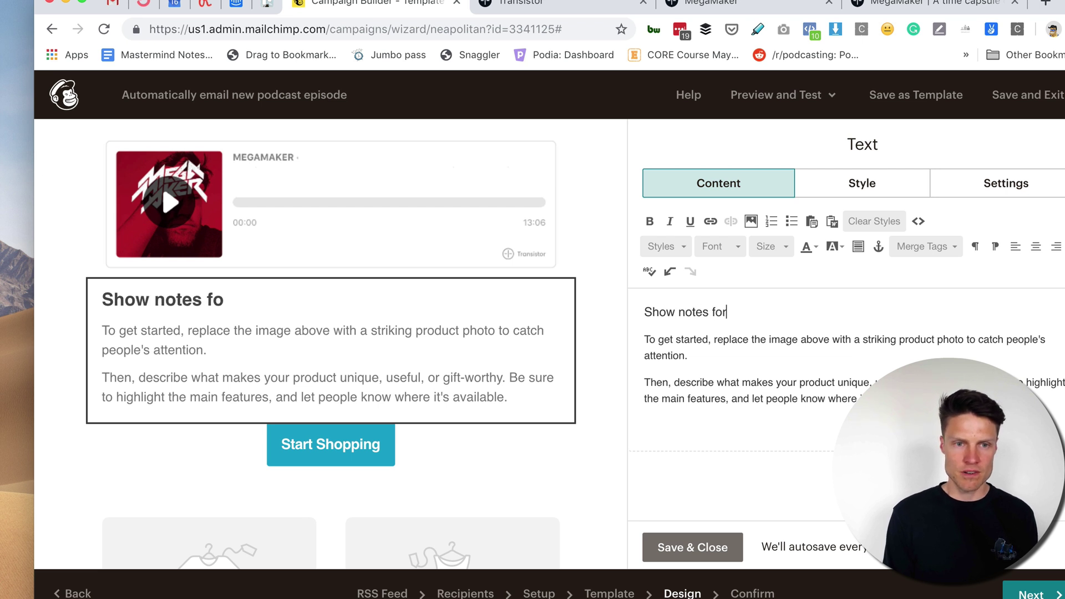
text( this episode:)
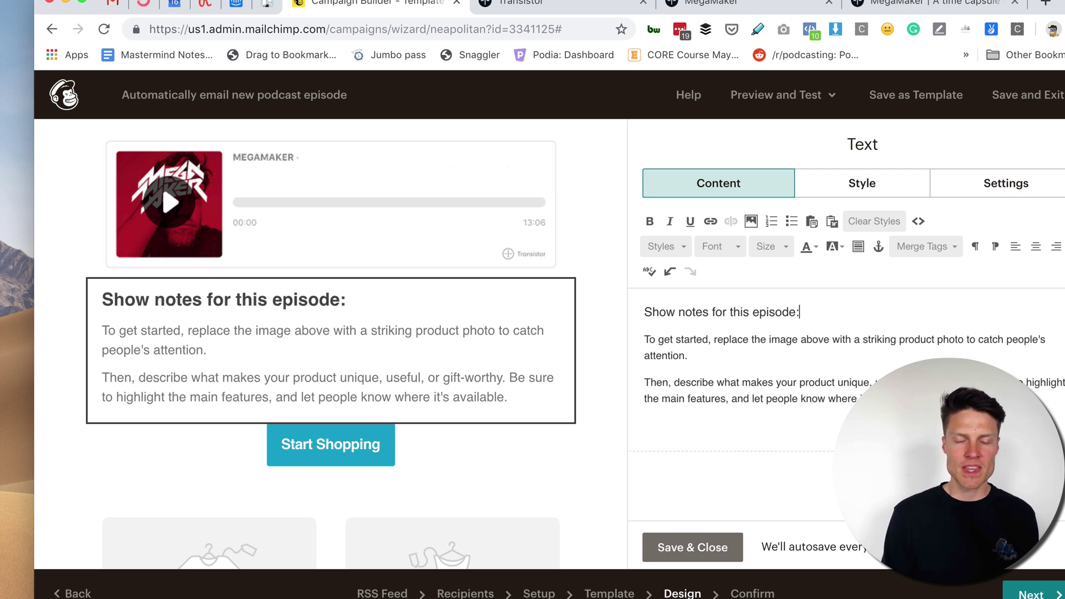
Step: Replace the placeholder paragraphs with *|RSSITEM:CONTENT_FULL|*, checking Transistor's show notes
drag(976, 398, 634, 342)
text(*|RSSITEM:CONTENT_FULL|*)
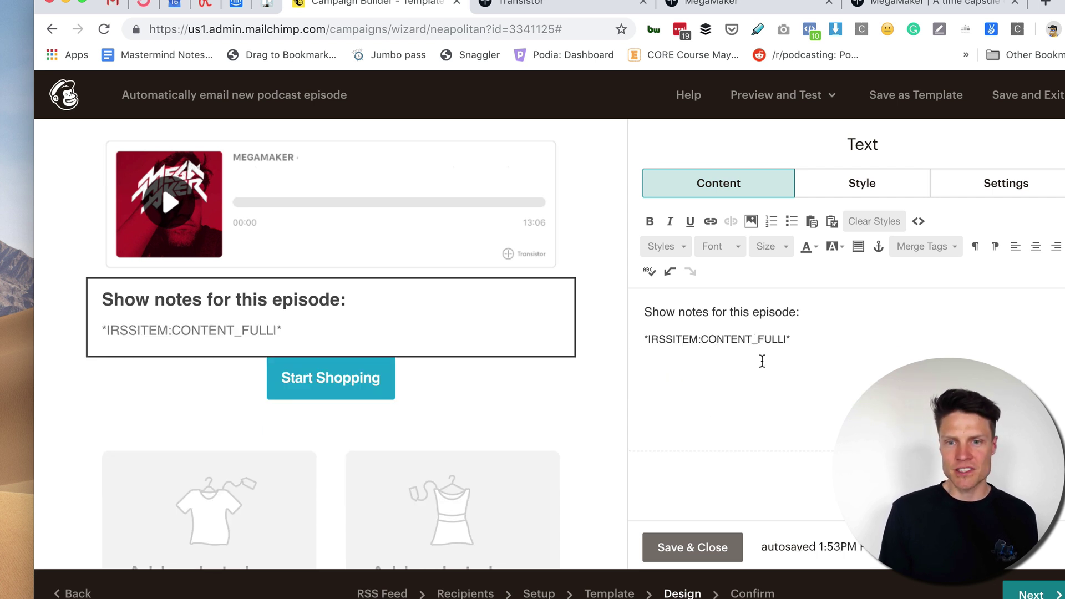
click(904, 6)
scroll(732, 231, down, 7)
scroll(449, 105, up, 3)
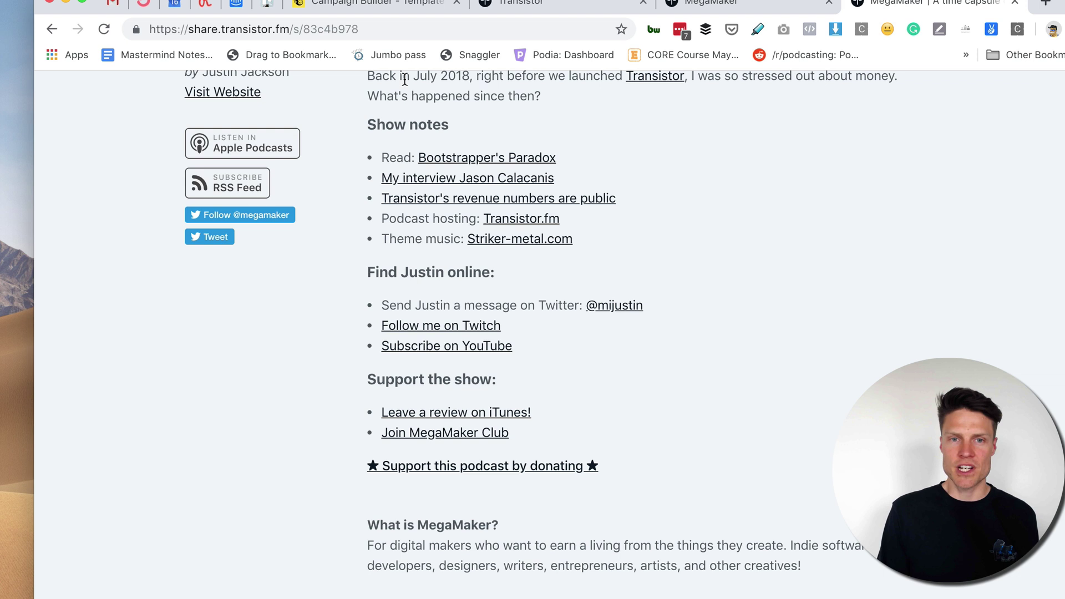
click(369, 9)
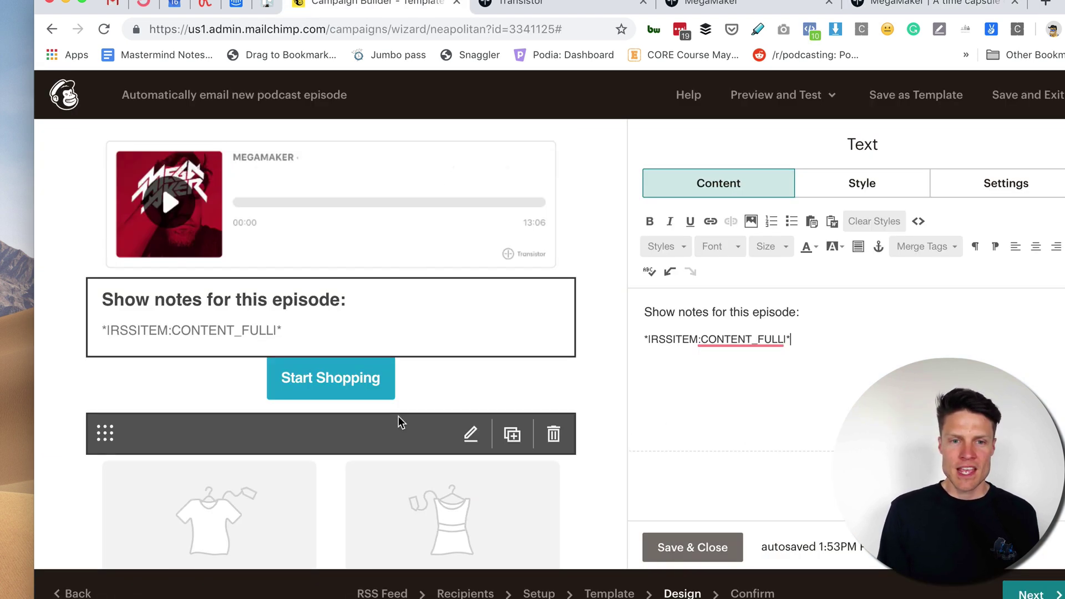
Step: Keep the player image linked to *|RSSITEM:URL|*
click(346, 390)
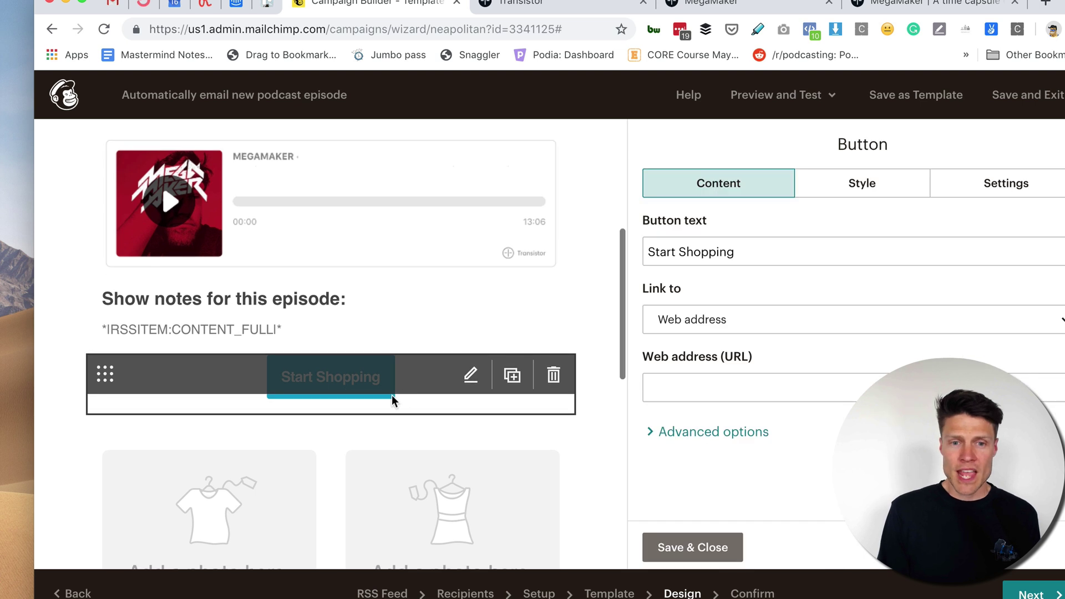
click(321, 202)
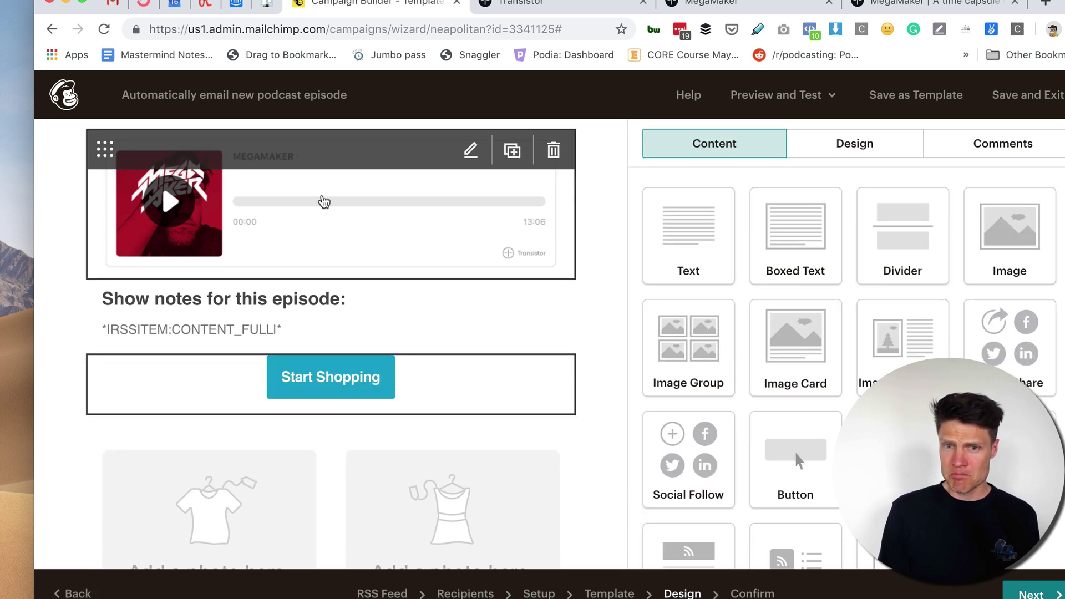
click(829, 286)
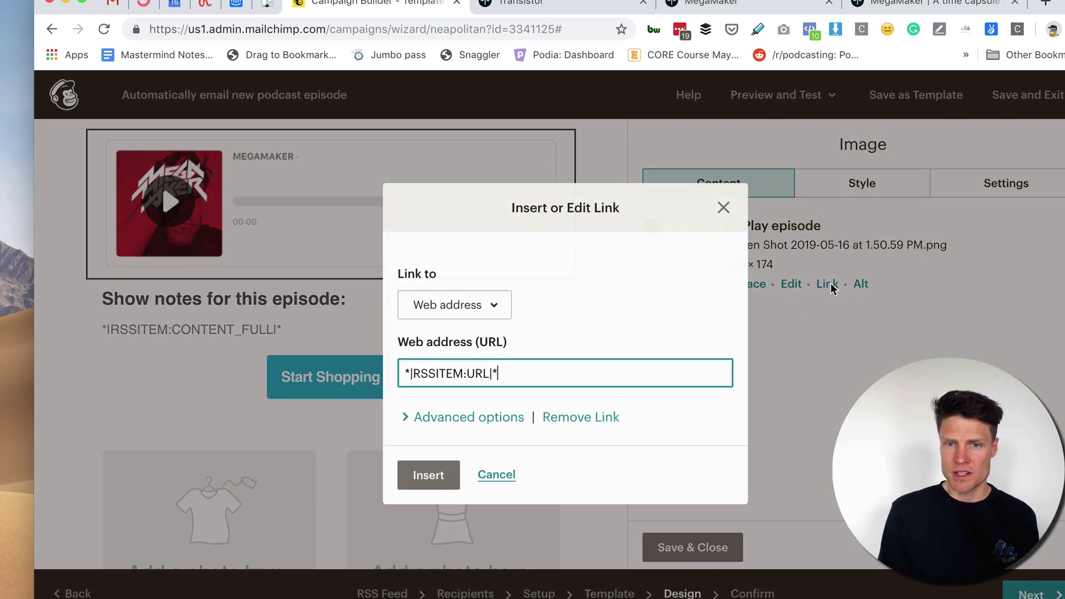
click(412, 493)
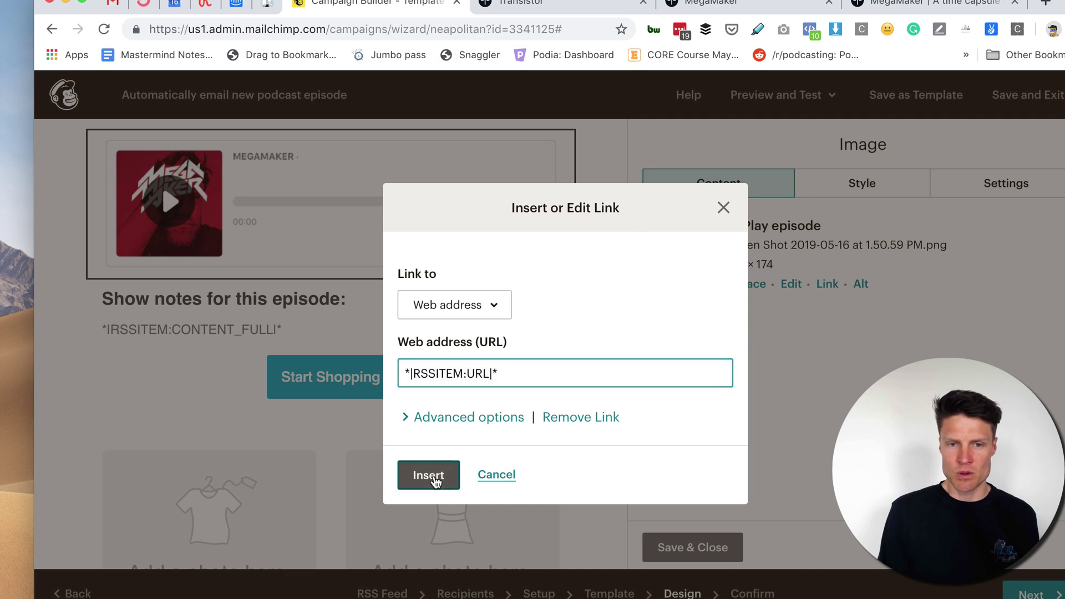
Step: Relabel the Start Shopping button 'Listen now', link it to *|RSSITEM:URL|*, and save it
click(344, 372)
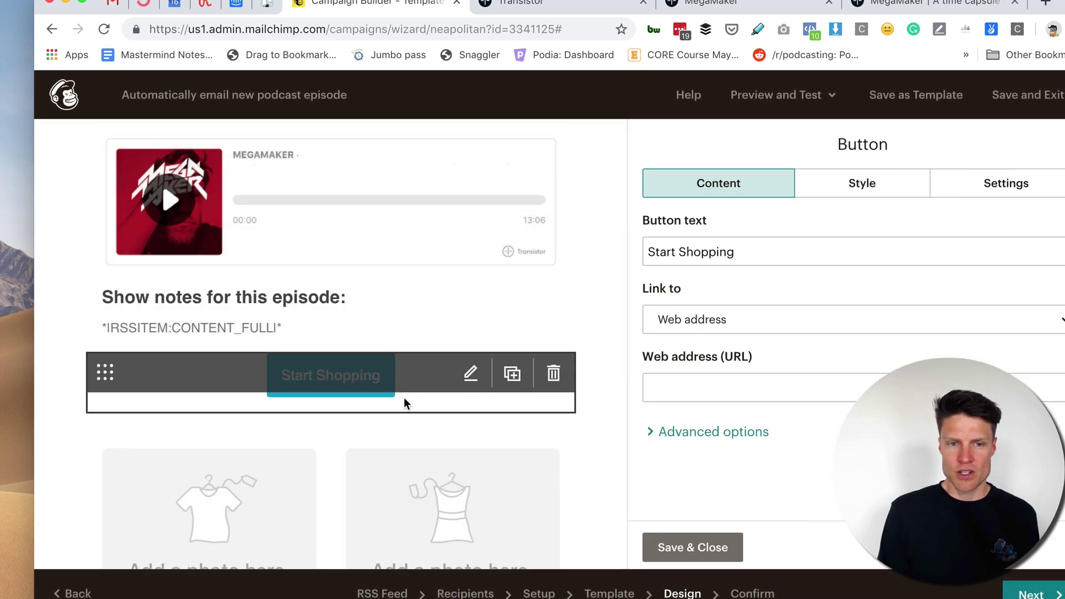
triple_click(851, 250)
text(Listen)
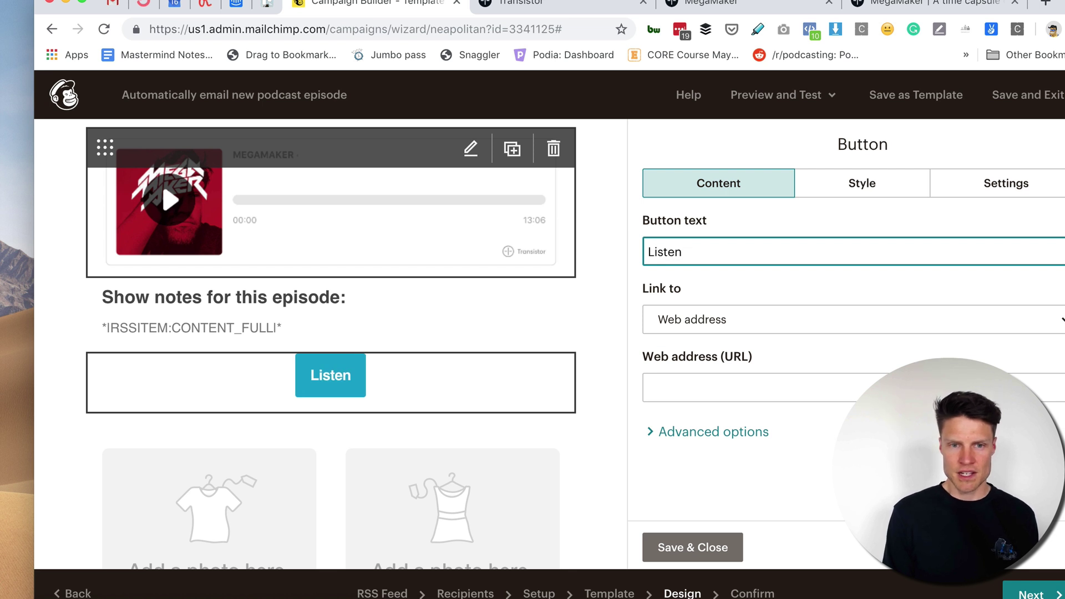
text( now)
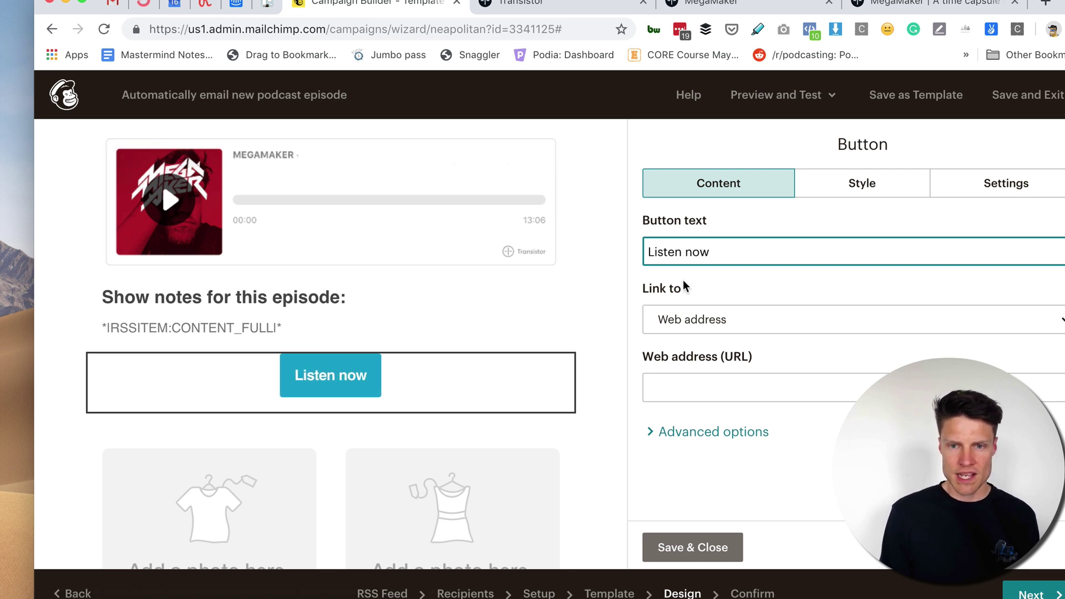
text(*|RSSITEM:URL|*)
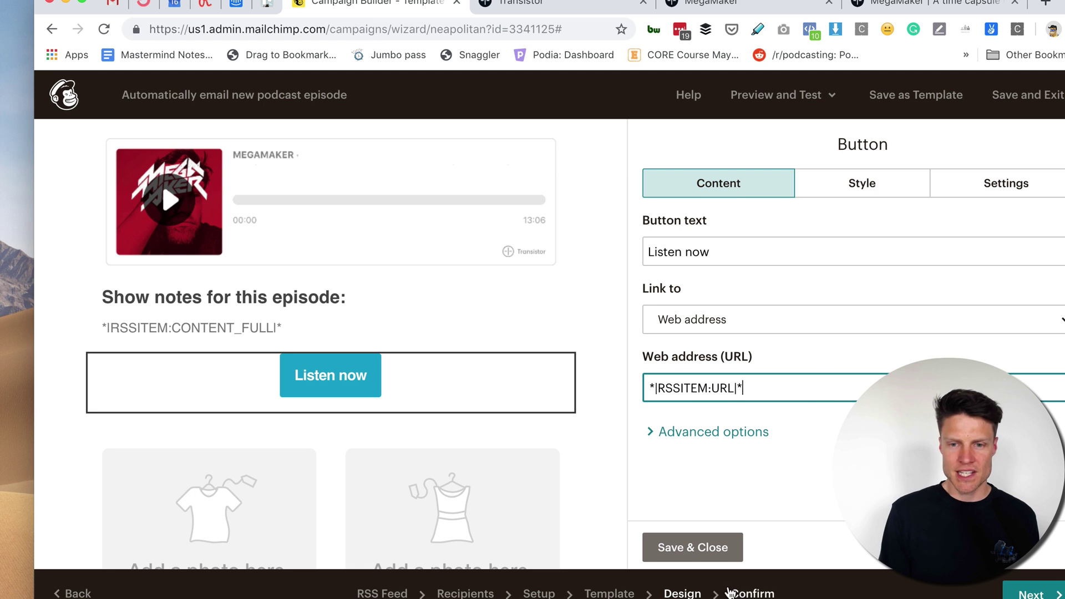
click(702, 547)
scroll(475, 483, down, 6)
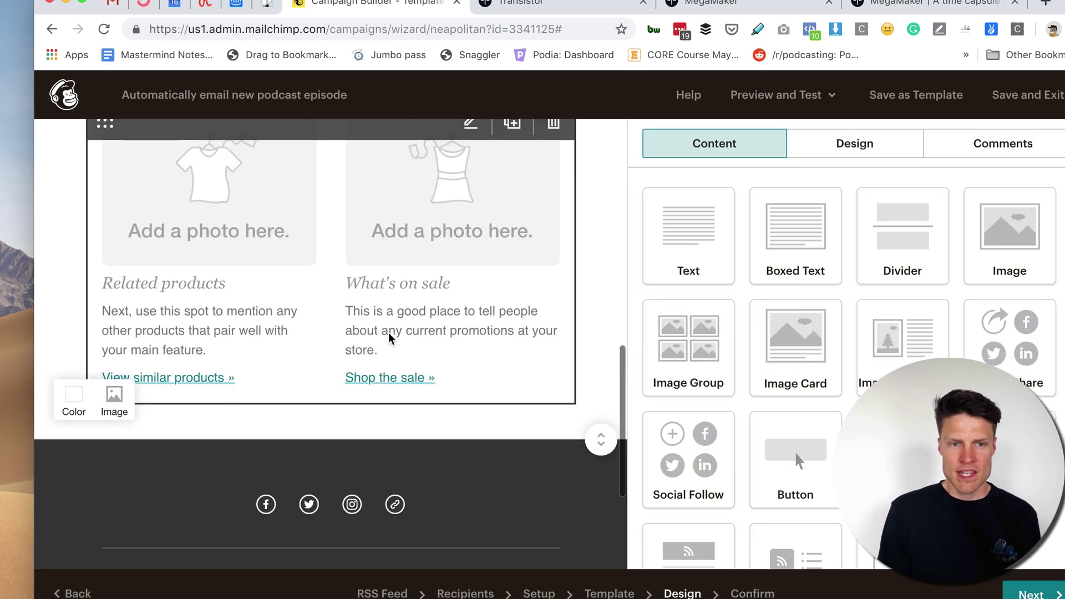
scroll(309, 335, up, 2)
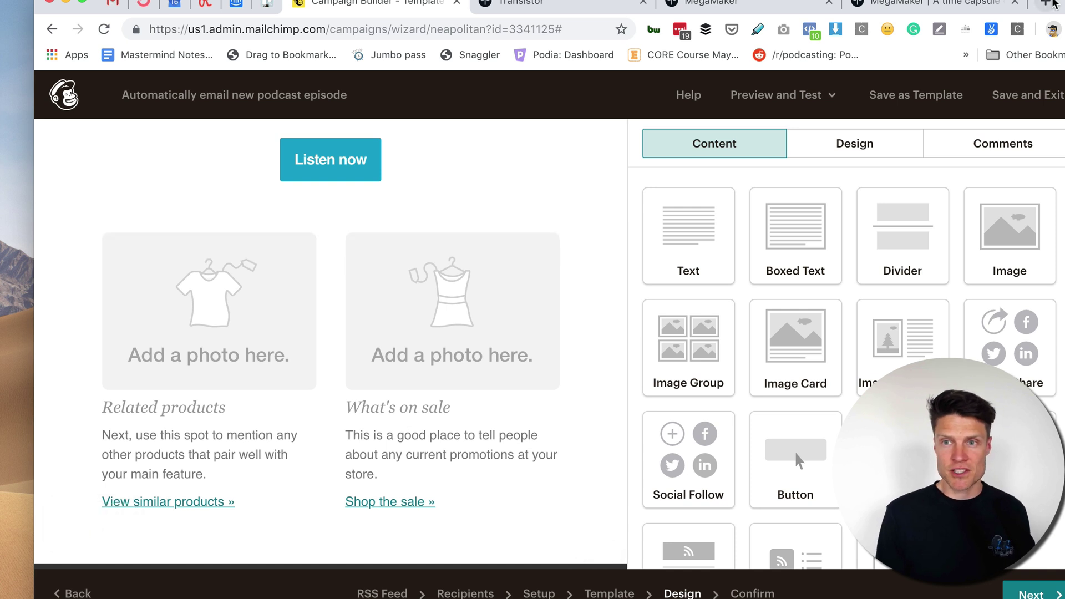
Step: Load the MegaMaker merch store at store.megamaker.co in a new browser tab
click(1046, 3)
text(store)
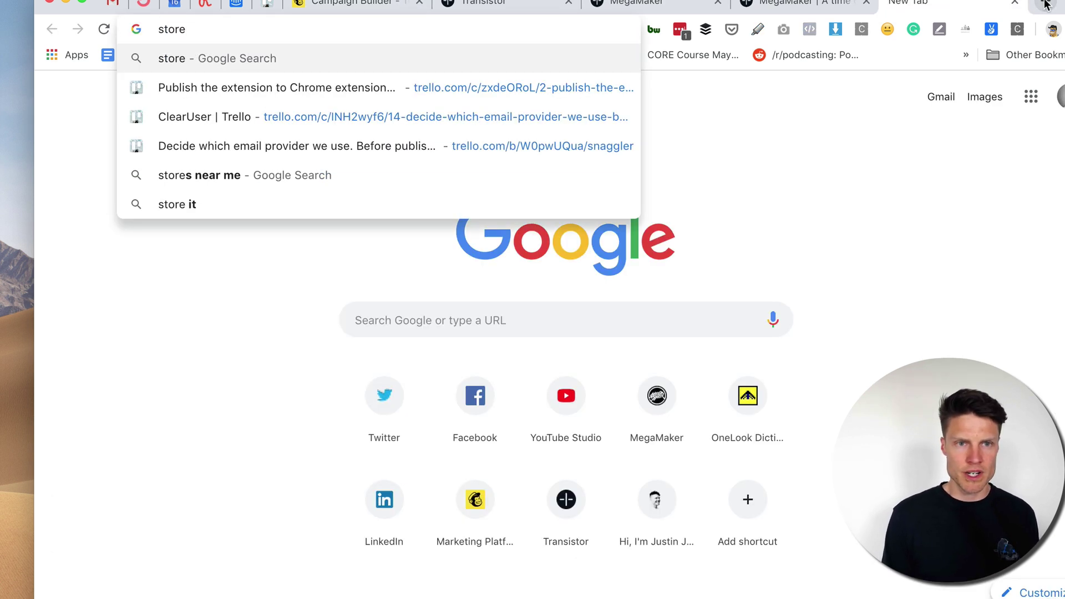
text(.megamaker.co)
key(Return)
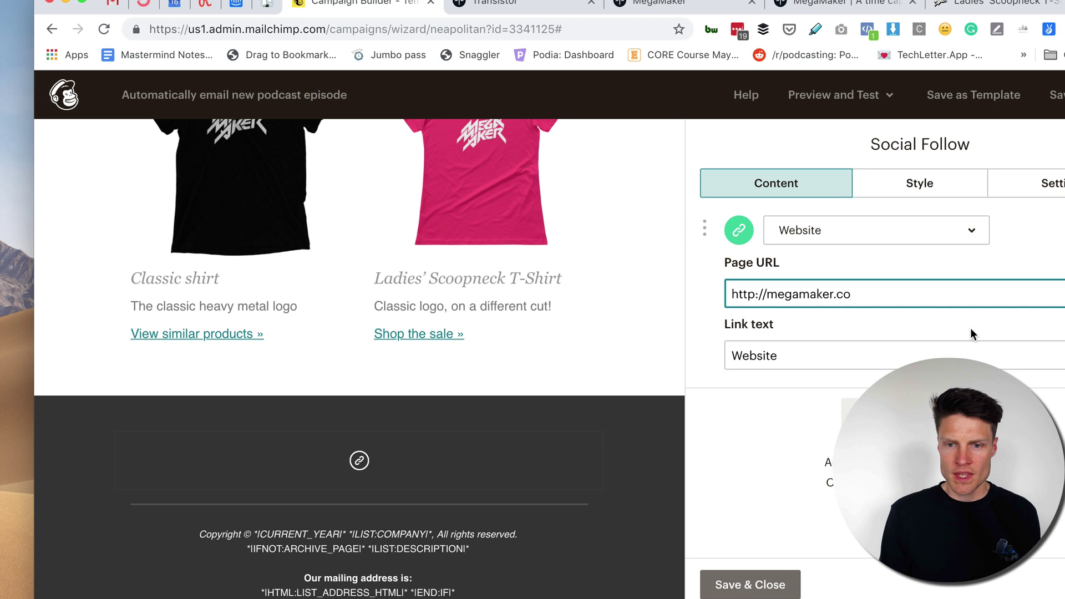
click(771, 584)
scroll(491, 349, up, 10)
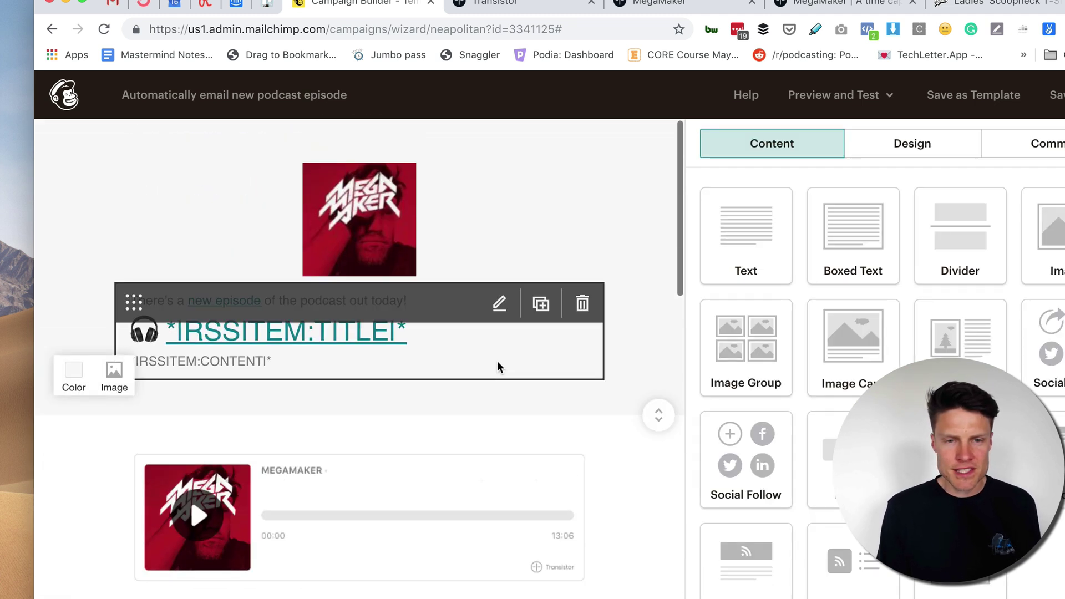
scroll(659, 430, down, 2)
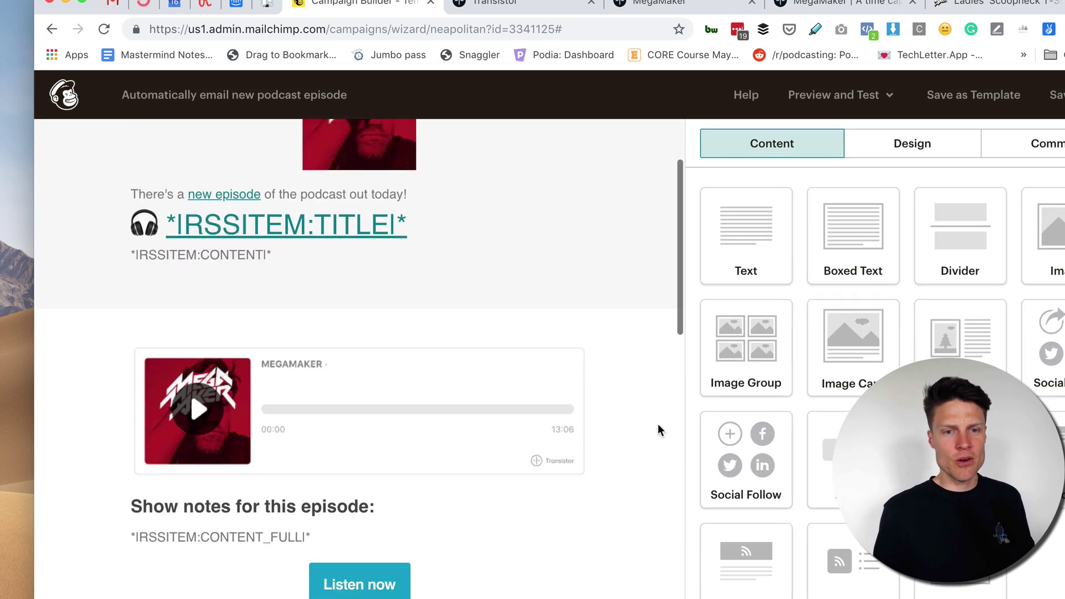
scroll(500, 250, up, 2)
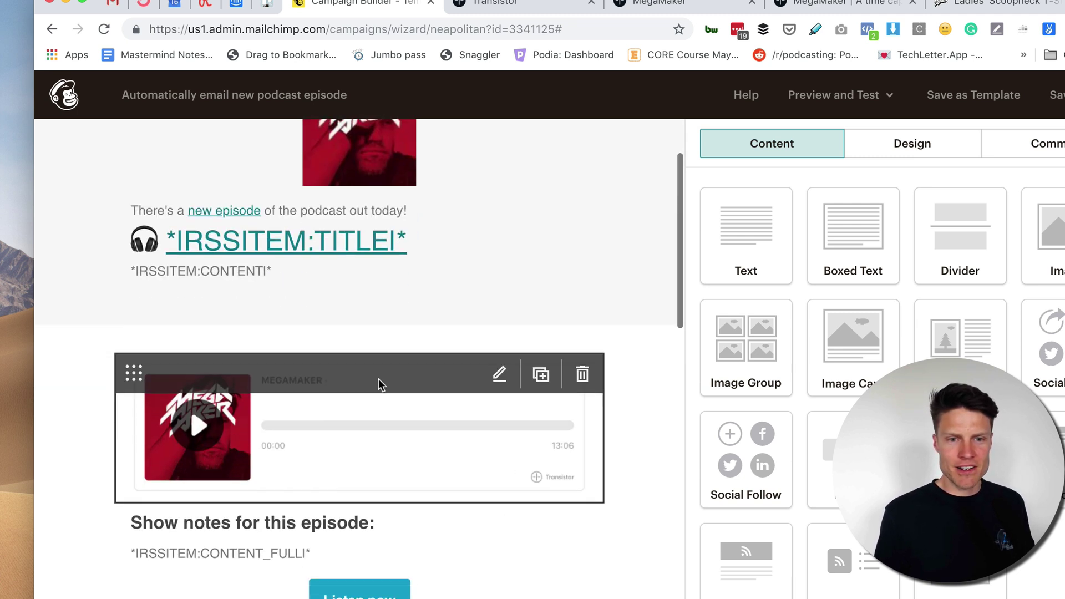
scroll(381, 380, down, 2)
scroll(328, 571, down, 2)
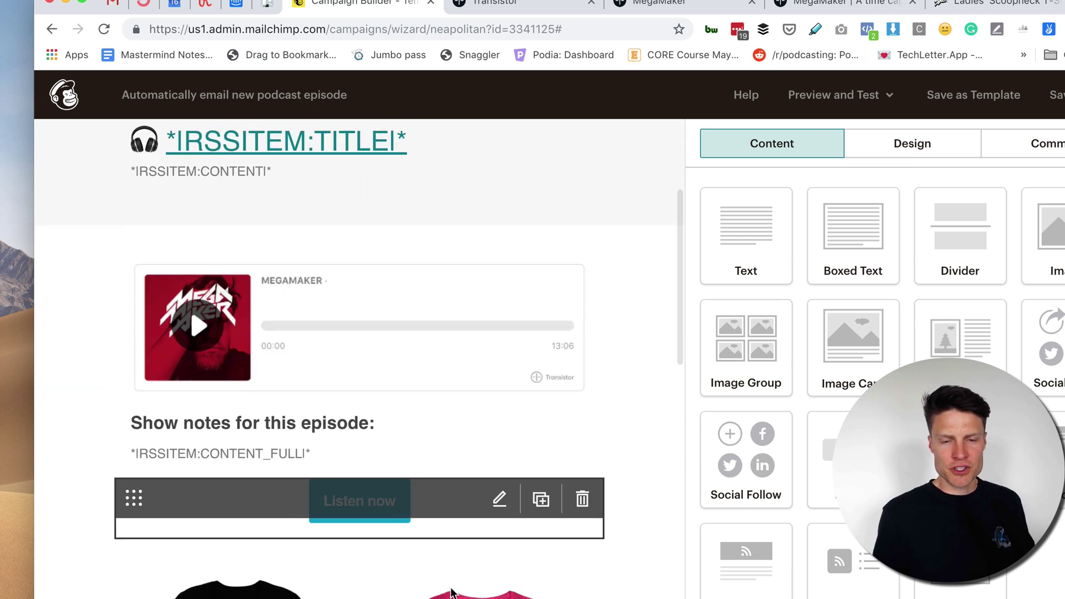
scroll(400, 424, down, 10)
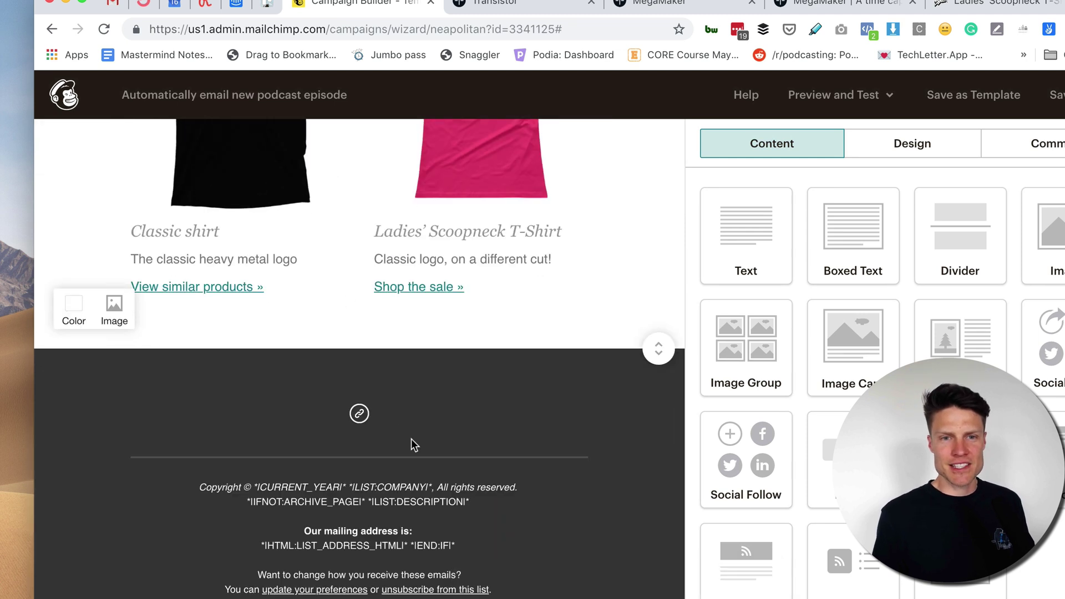
scroll(388, 421, up, 2)
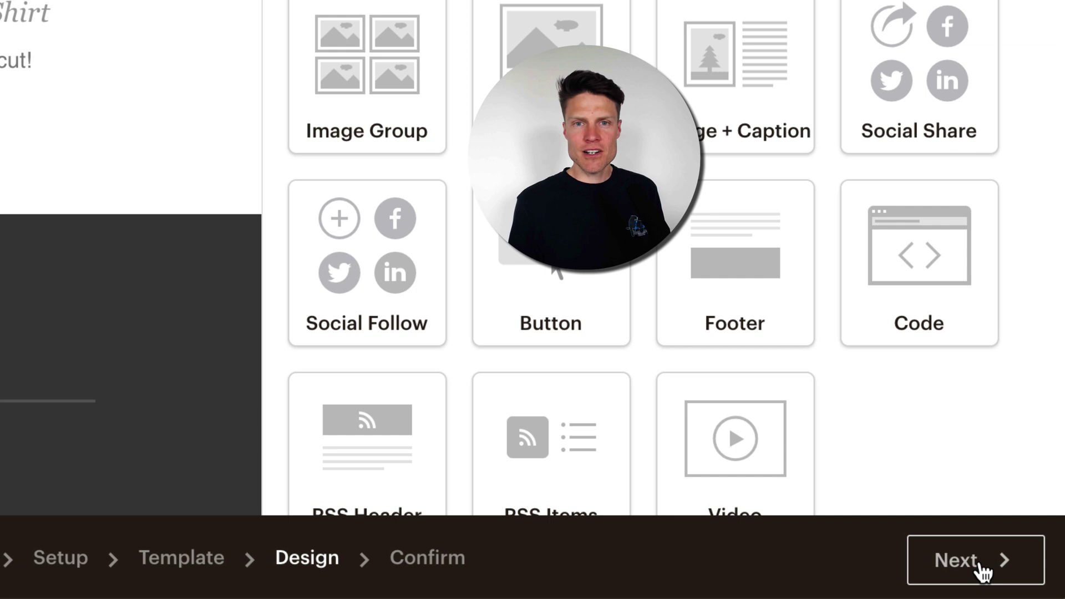
Step: Go to the confirmation page, review every checklist item, and open the Preview and Test menu
click(982, 571)
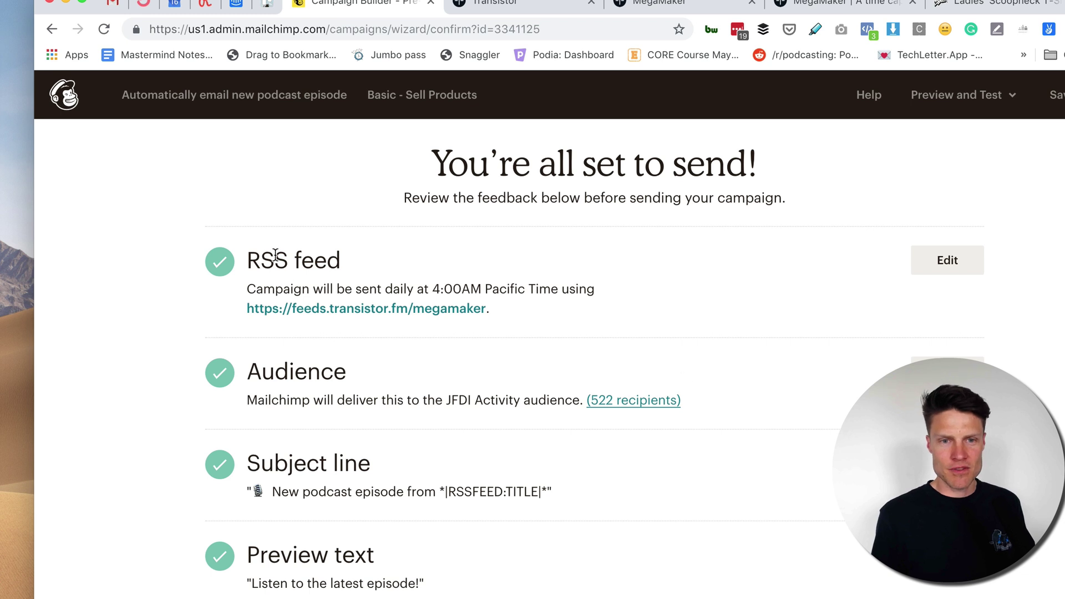
scroll(344, 297, down, 3)
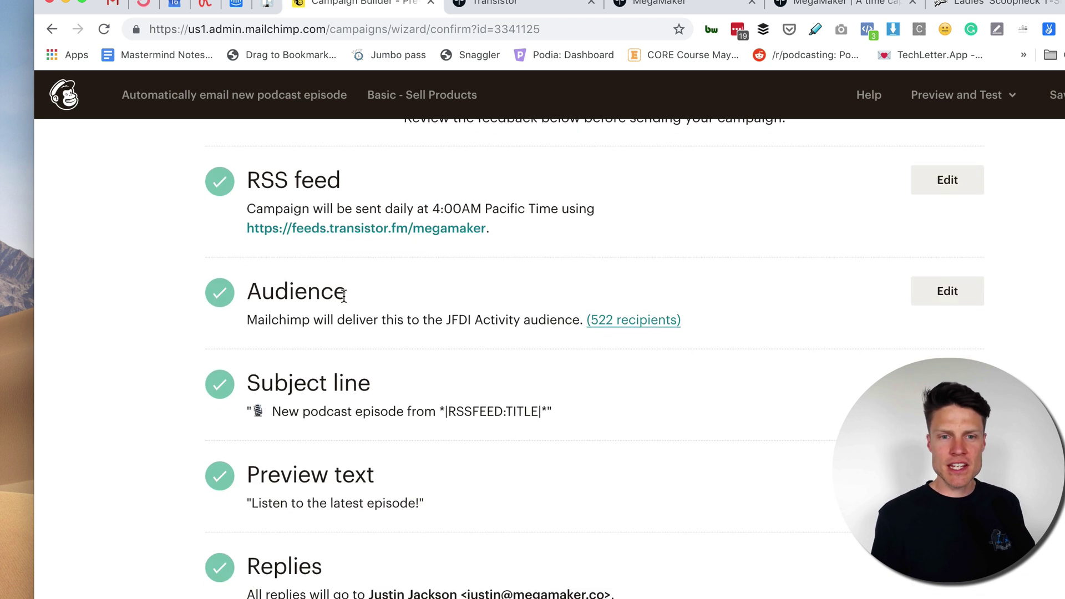
scroll(358, 333, down, 9)
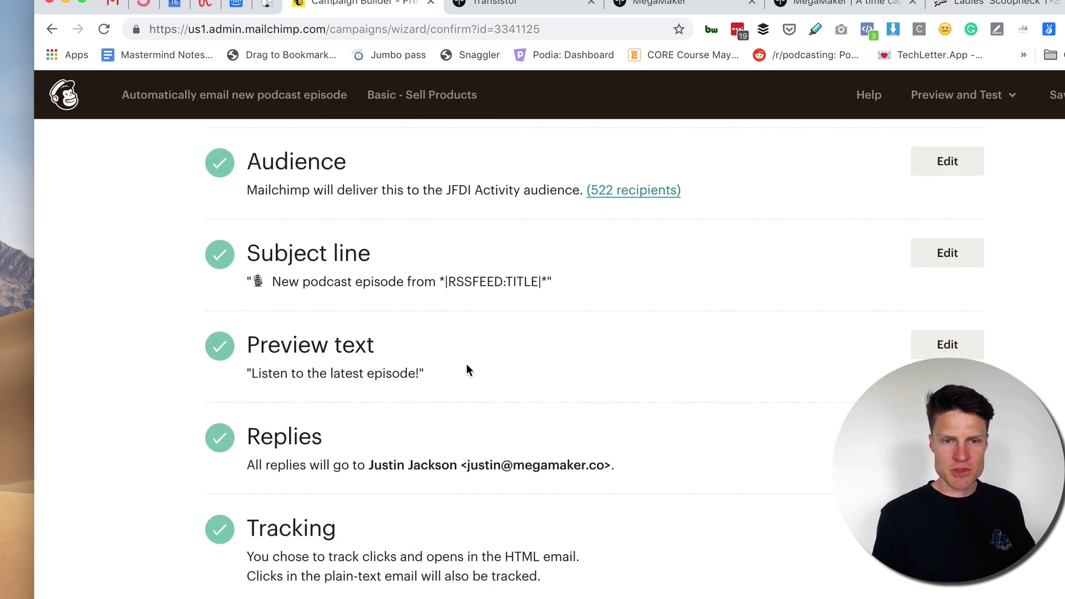
scroll(526, 372, down, 4)
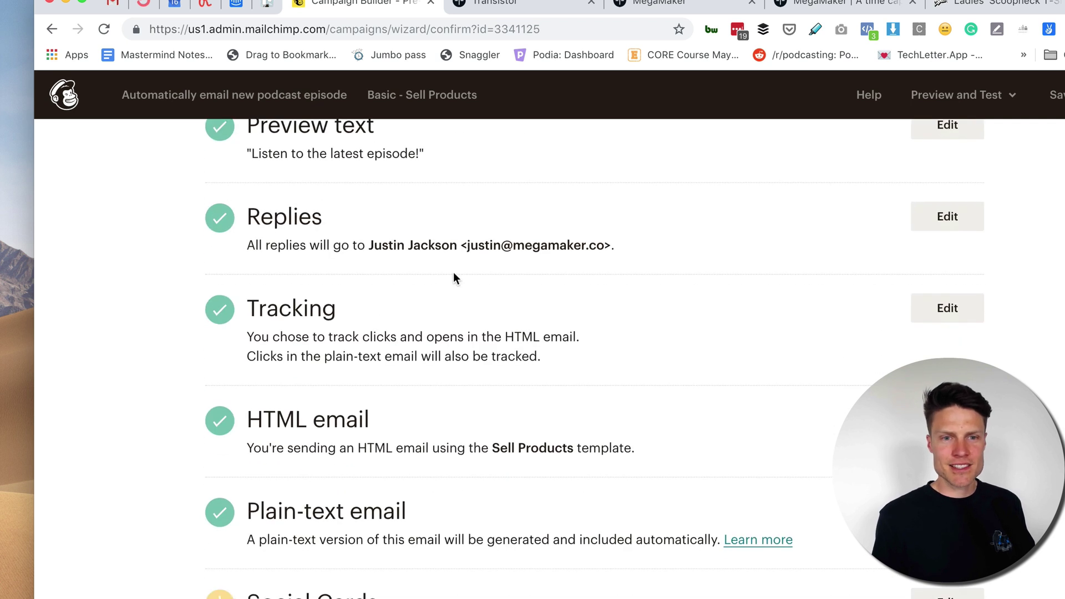
scroll(768, 443, down, 4)
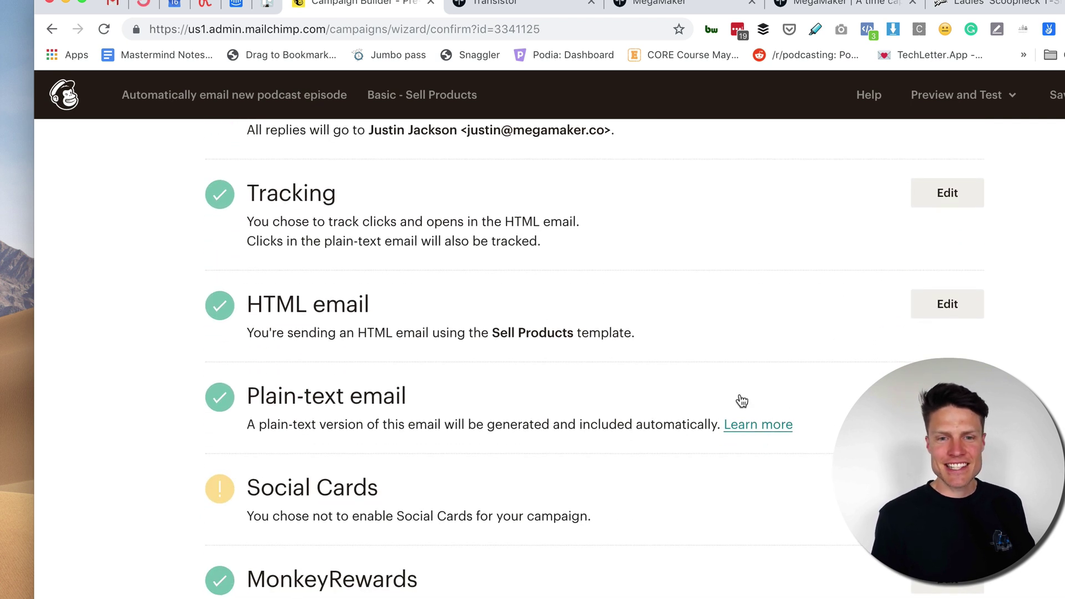
scroll(632, 416, down, 3)
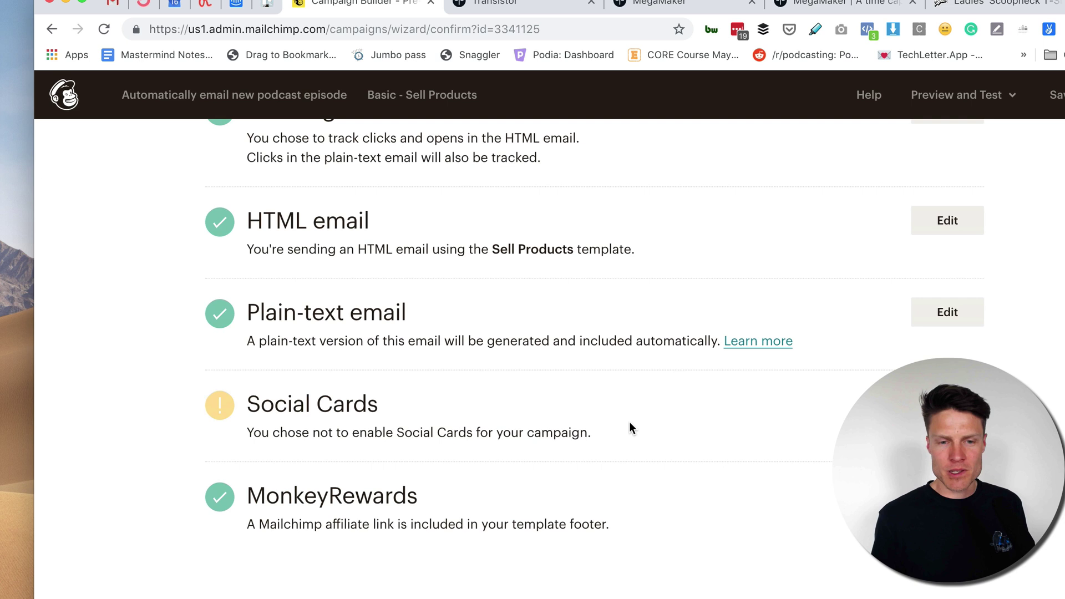
scroll(805, 266, up, 2)
click(1007, 98)
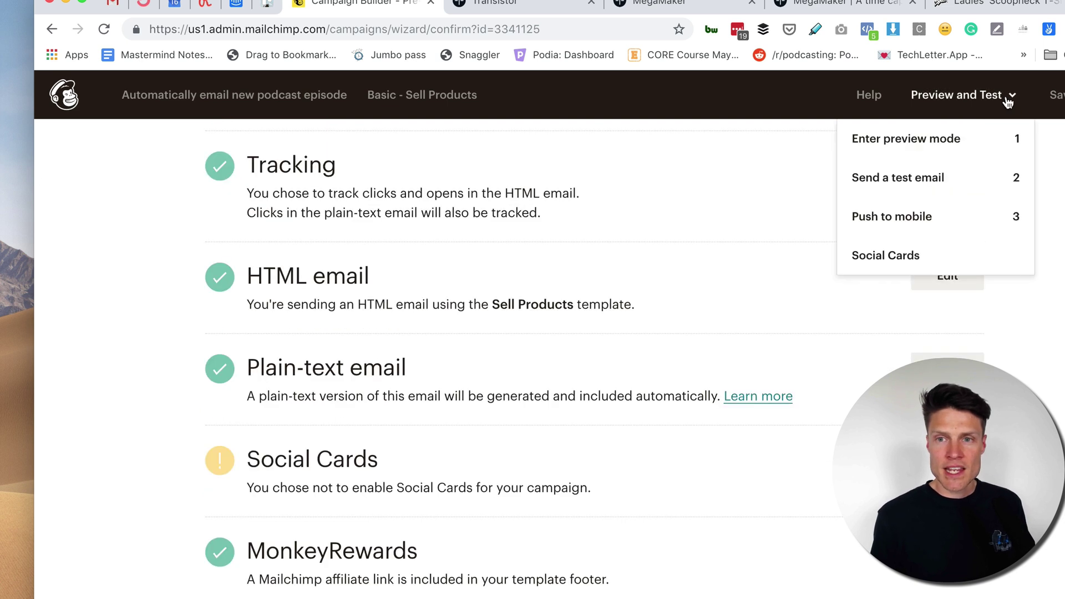
Step: Send a test email to the prefilled address and open the [Test] podcast message in Gmail
click(891, 177)
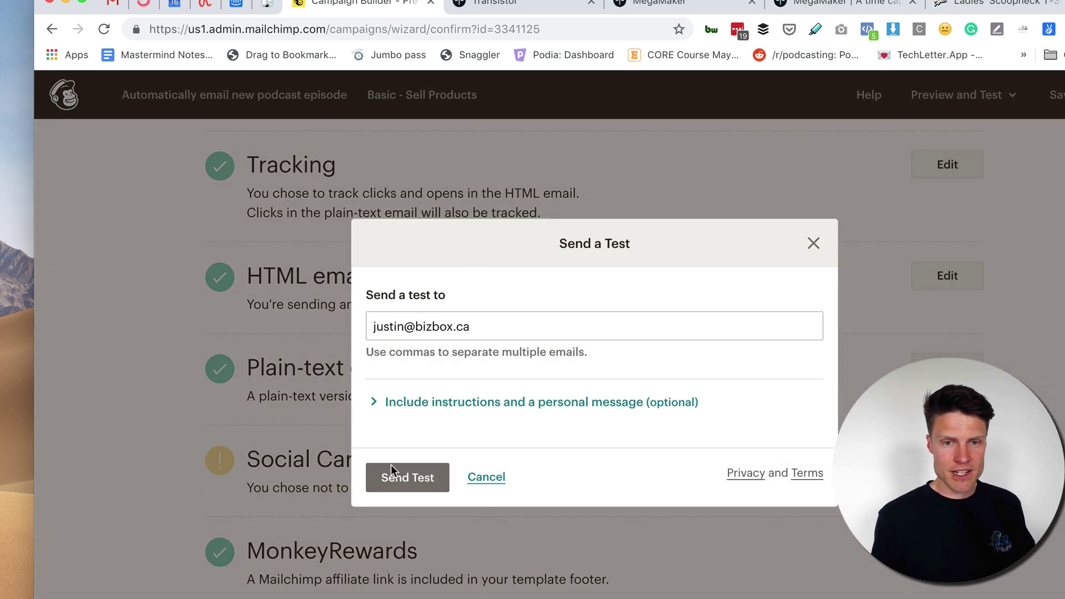
click(410, 482)
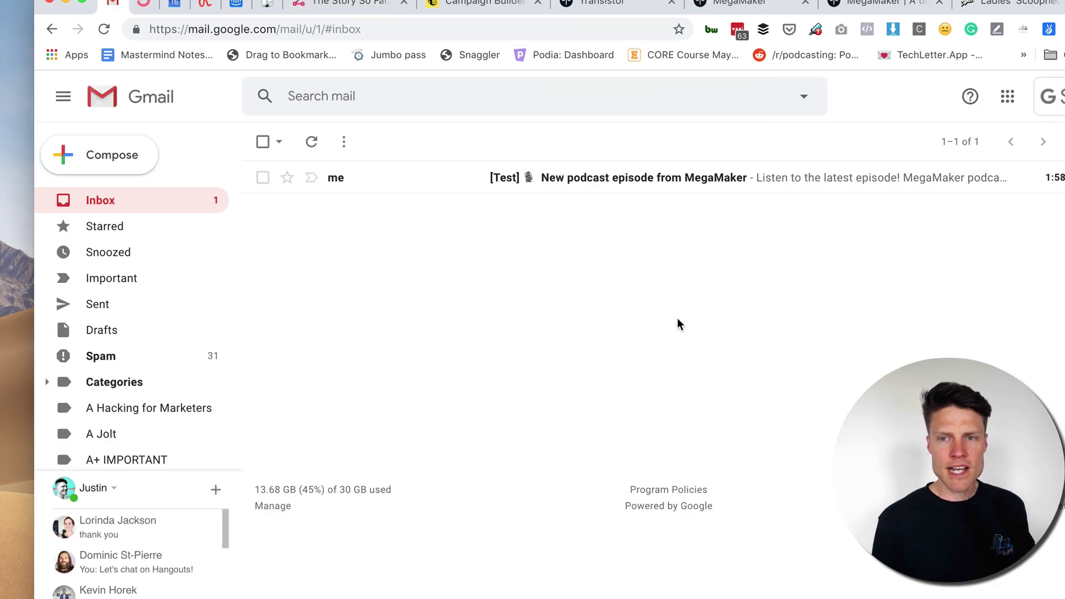
click(627, 178)
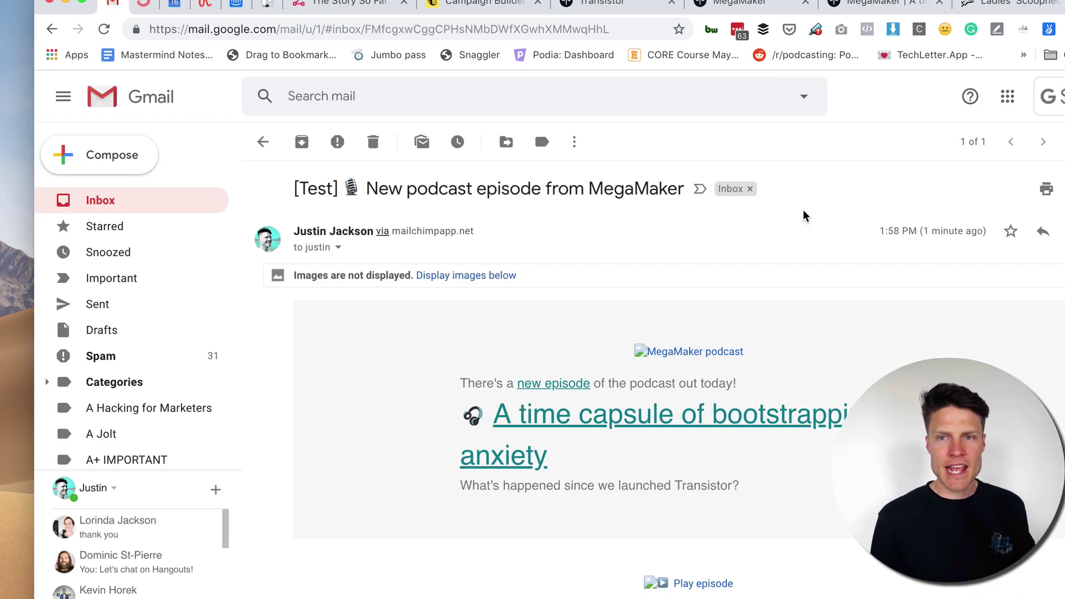
Step: Scroll the test email and follow the episode title link to Transistor's Episode 66 page
scroll(758, 434, down, 3)
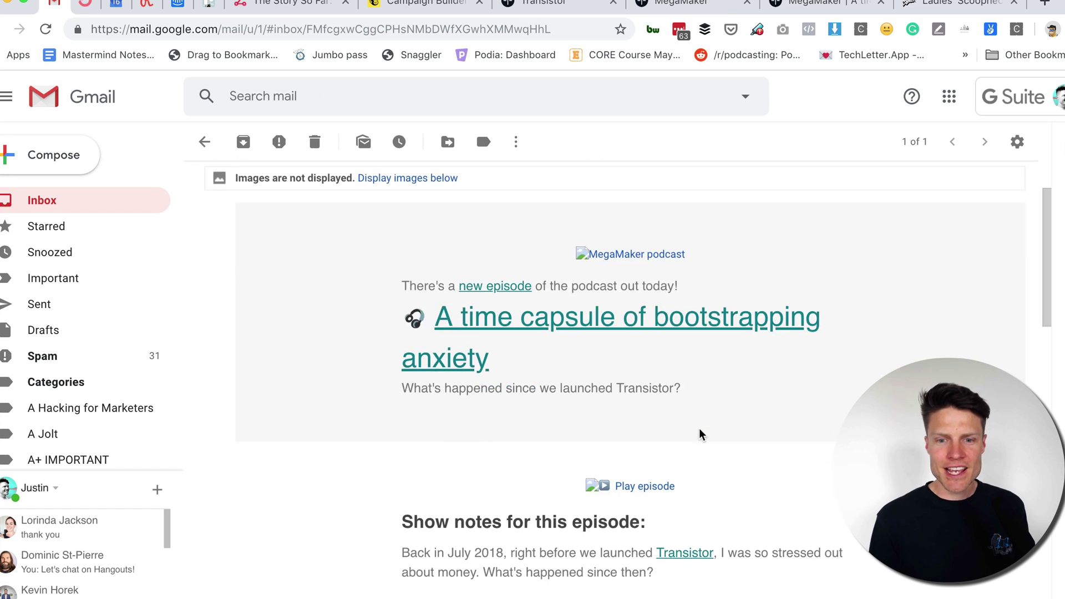
scroll(700, 435, down, 8)
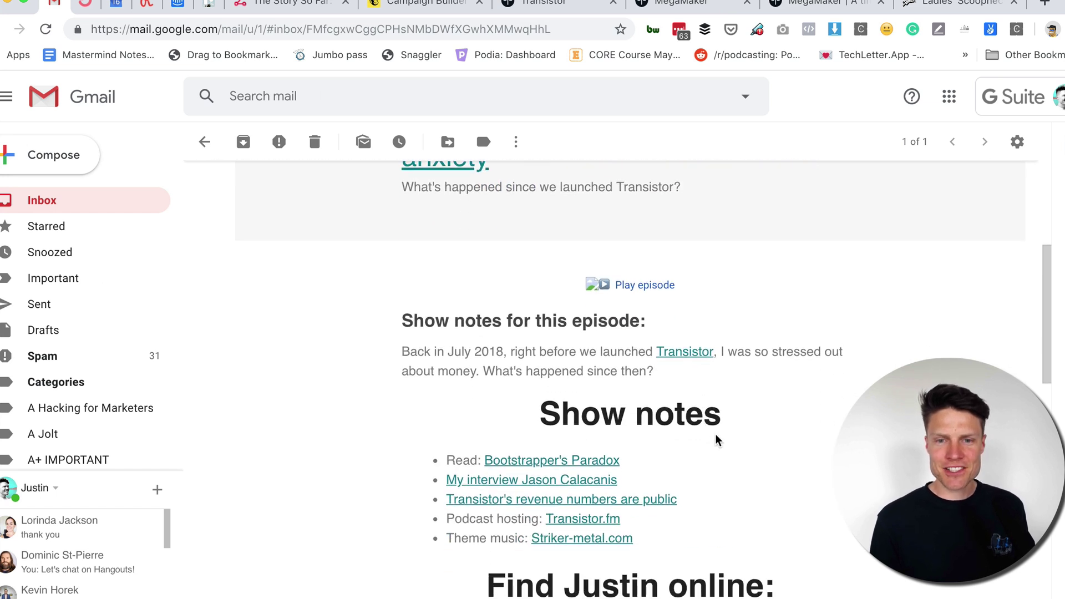
scroll(718, 436, down, 1)
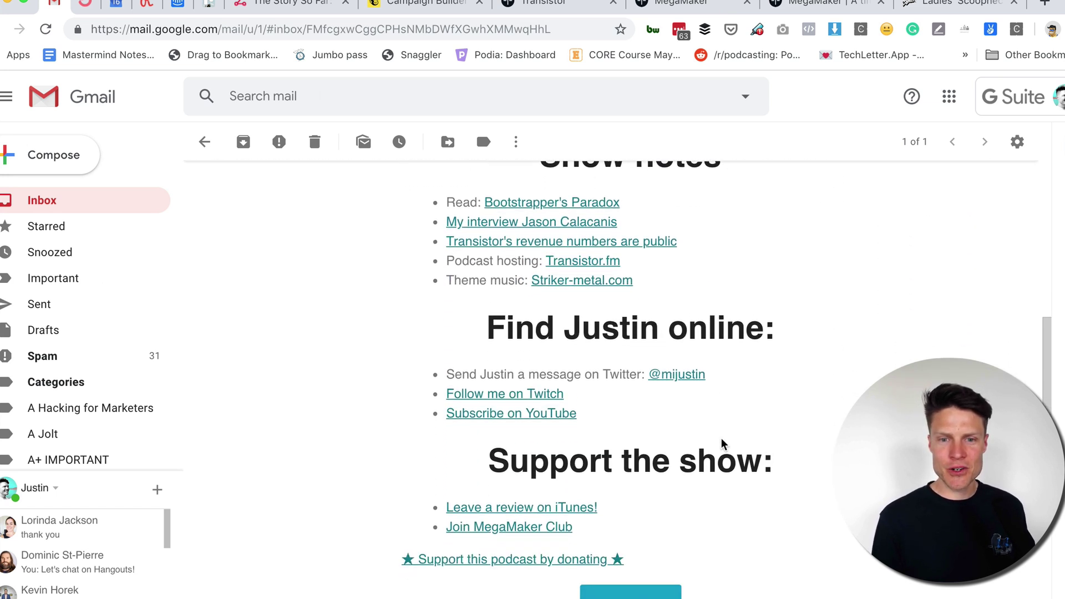
scroll(722, 444, up, 10)
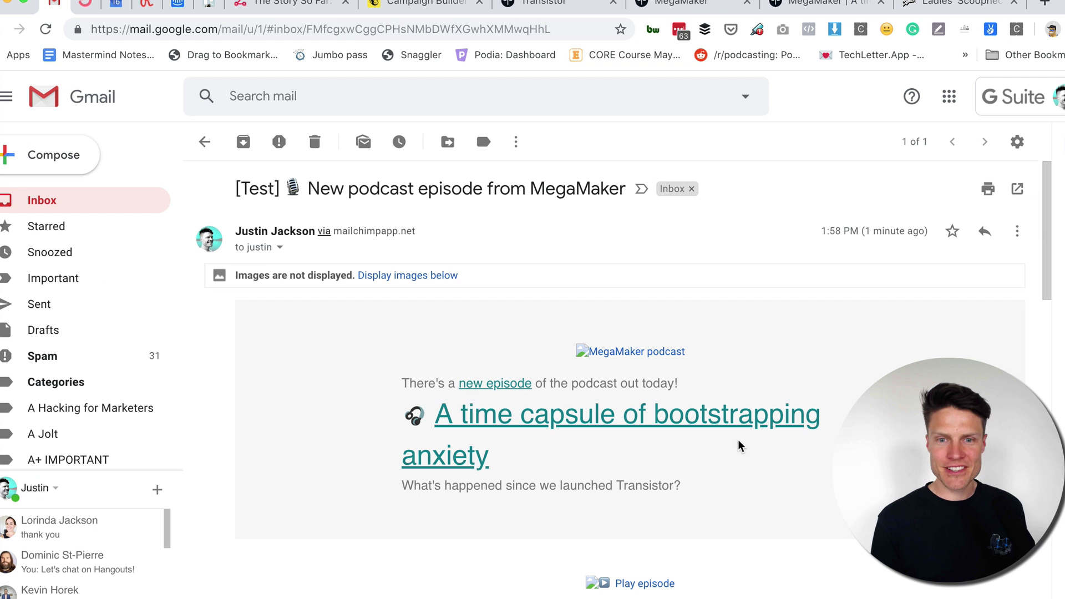
scroll(611, 362, down, 1)
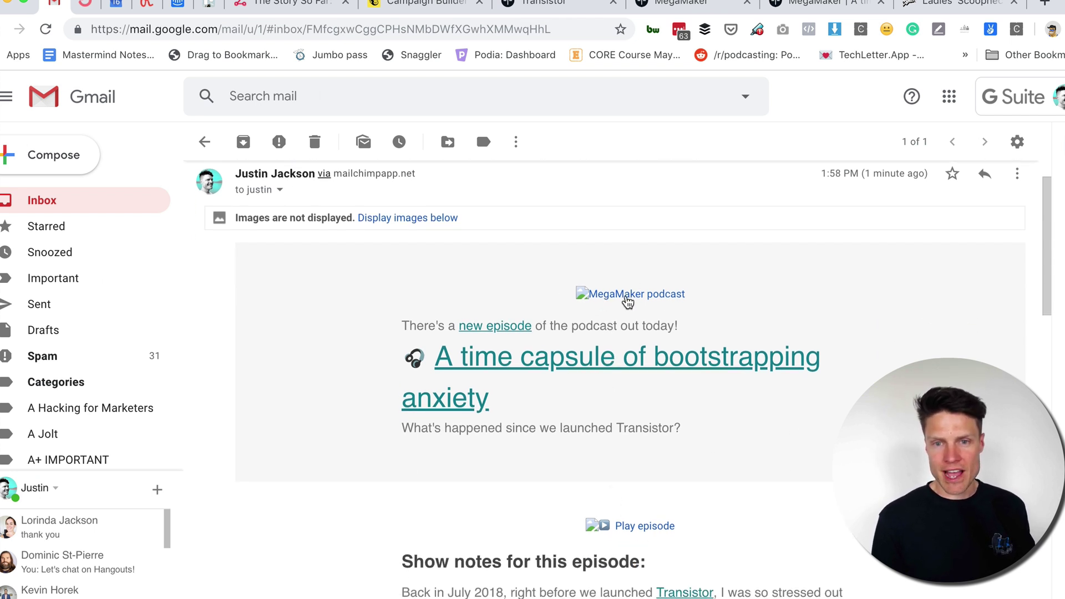
scroll(668, 547, down, 1)
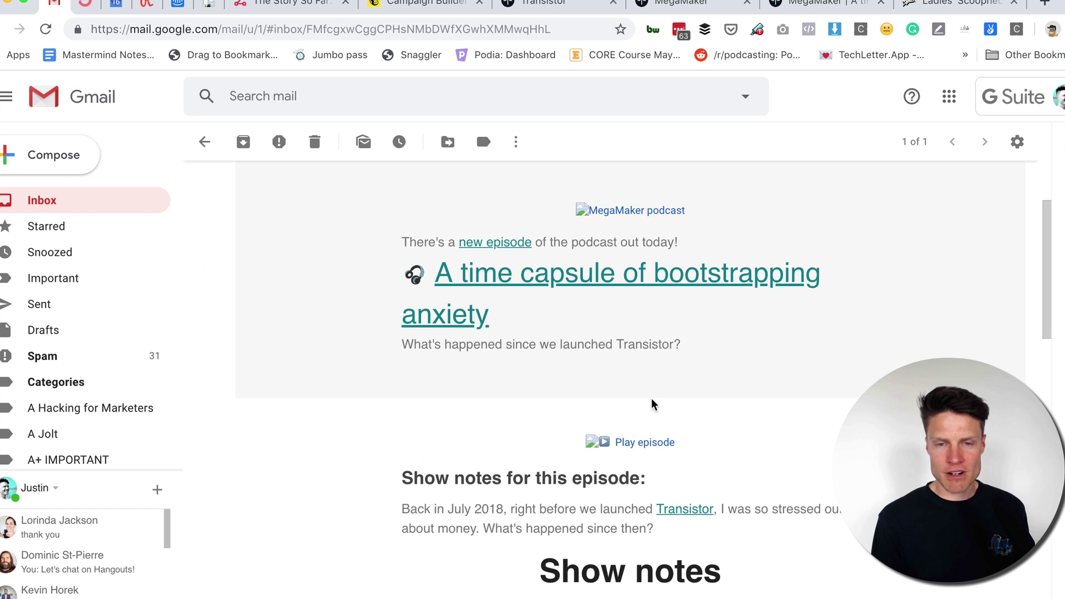
scroll(654, 402, up, 1)
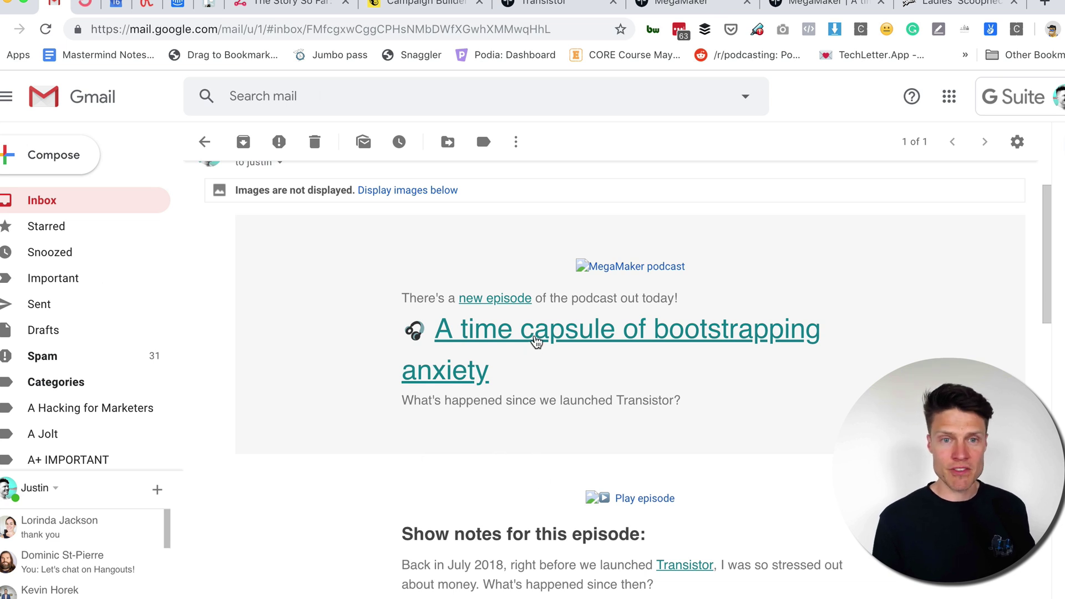
click(536, 341)
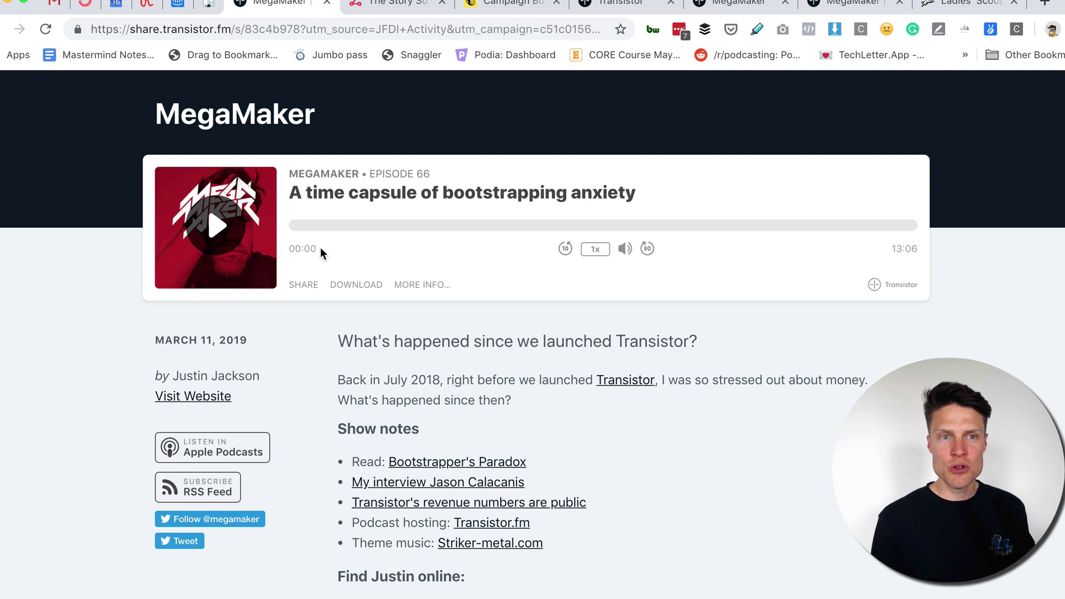
Step: Play the episode, then verify the email's Play episode link also opens it
click(216, 230)
key(super+1)
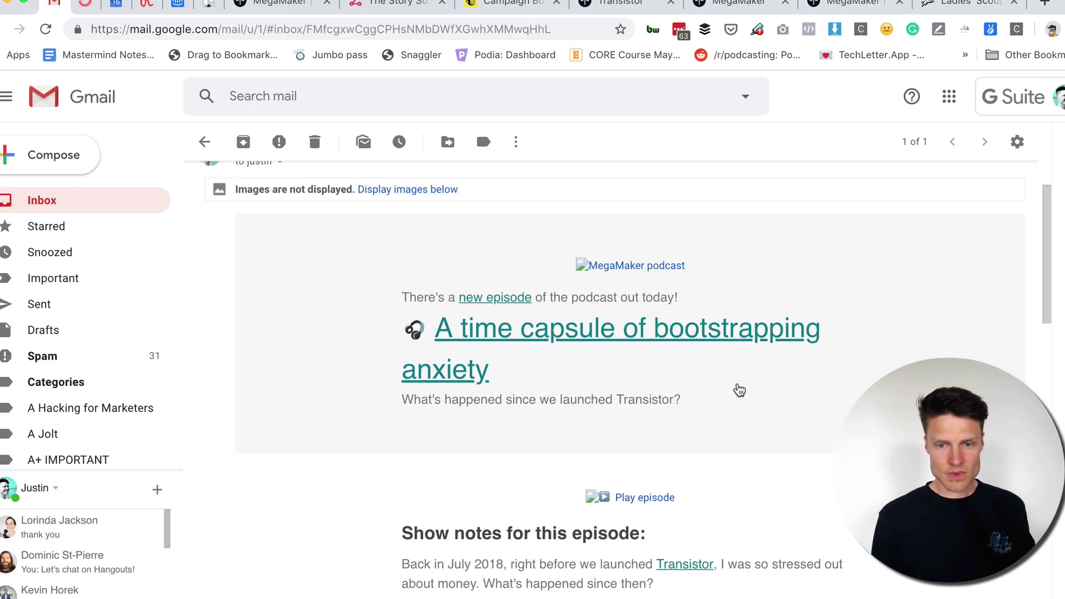
click(645, 499)
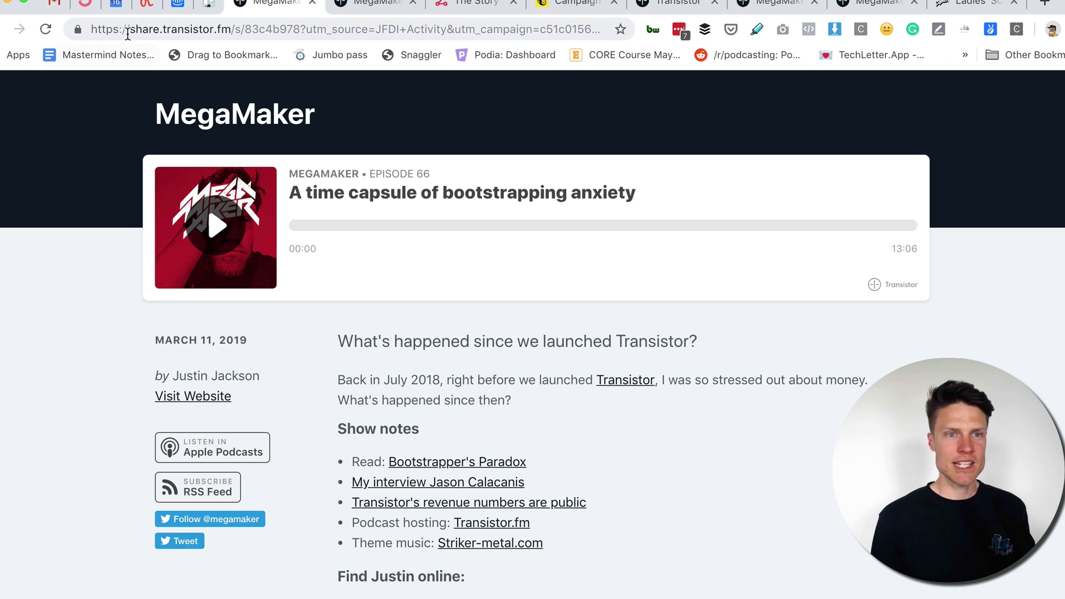
Step: Return to the test email and display its images, including the MegaMaker logo
click(56, 5)
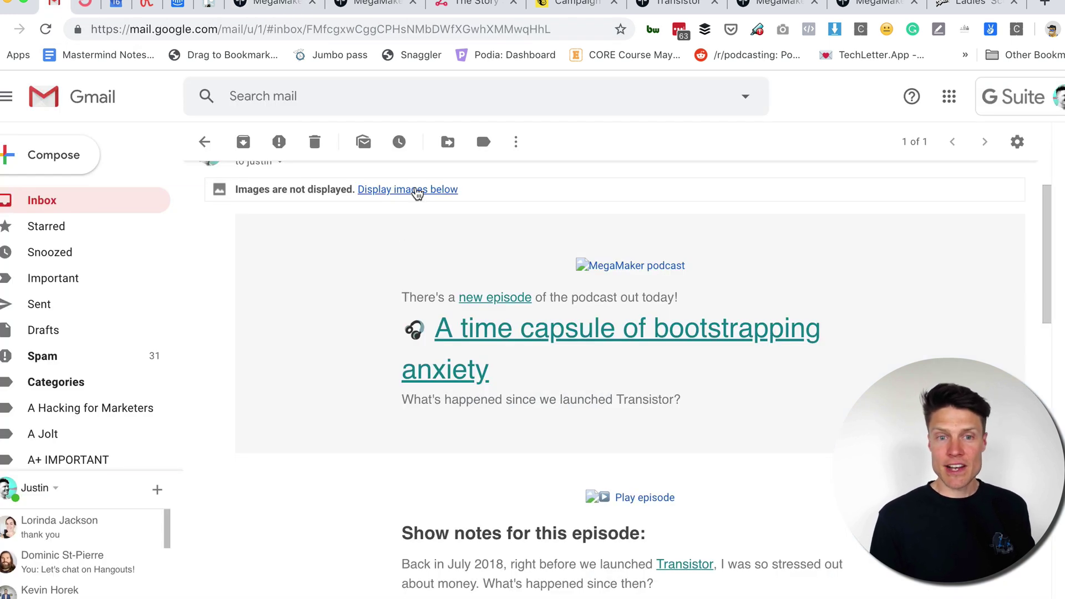
click(416, 189)
scroll(592, 296, down, 7)
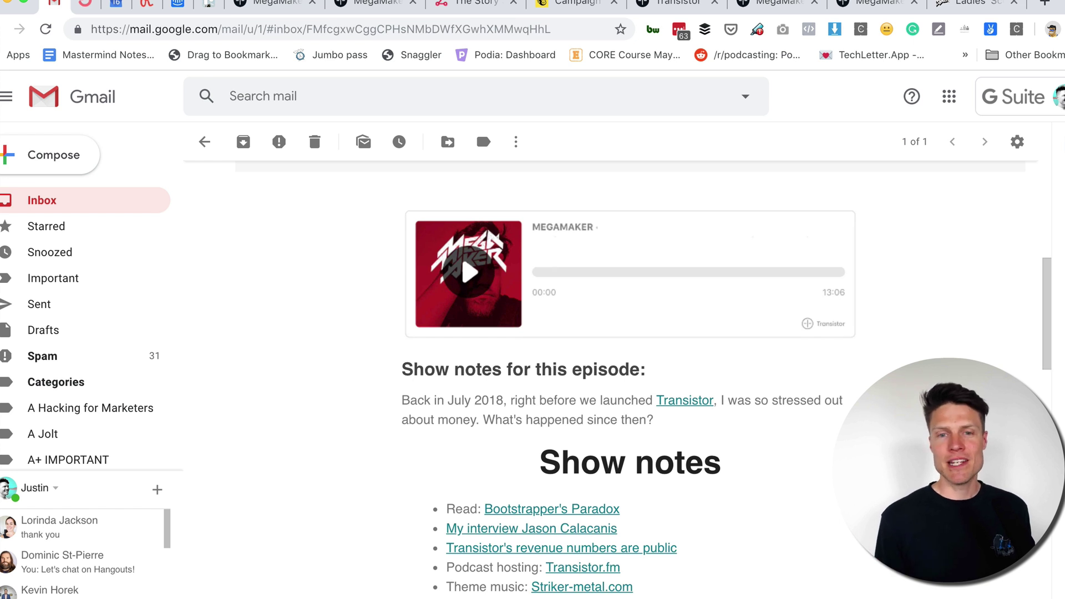
scroll(630, 385, up, 6)
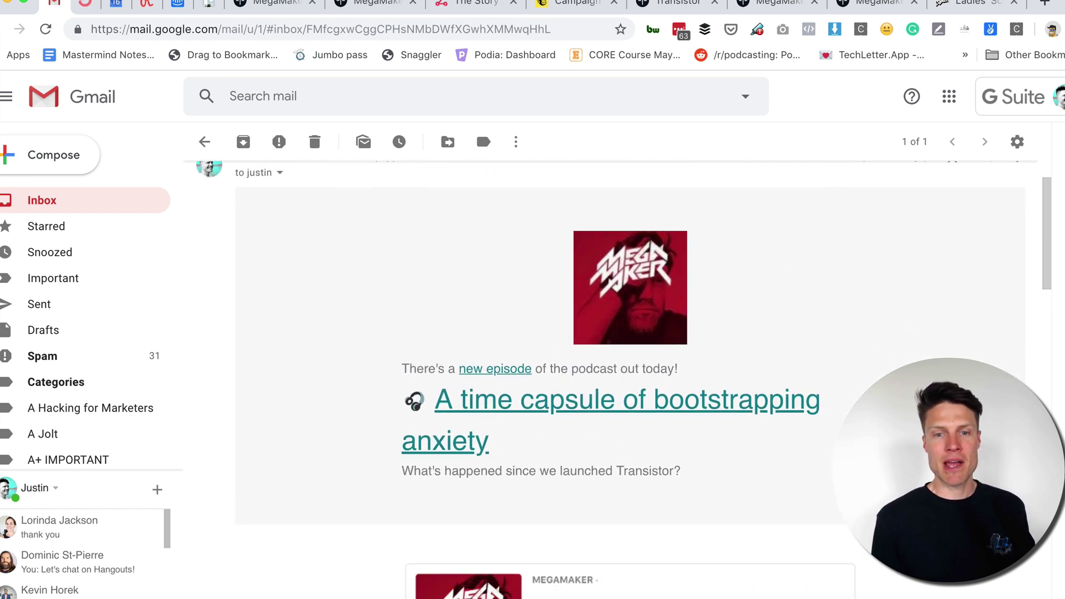
scroll(643, 466, down, 2)
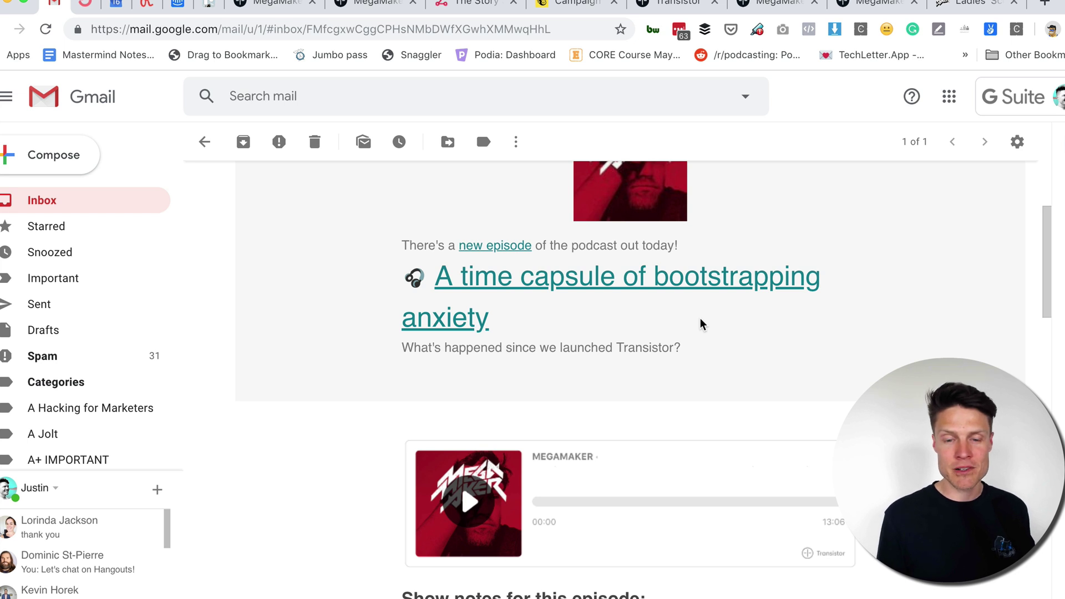
scroll(448, 373, up, 2)
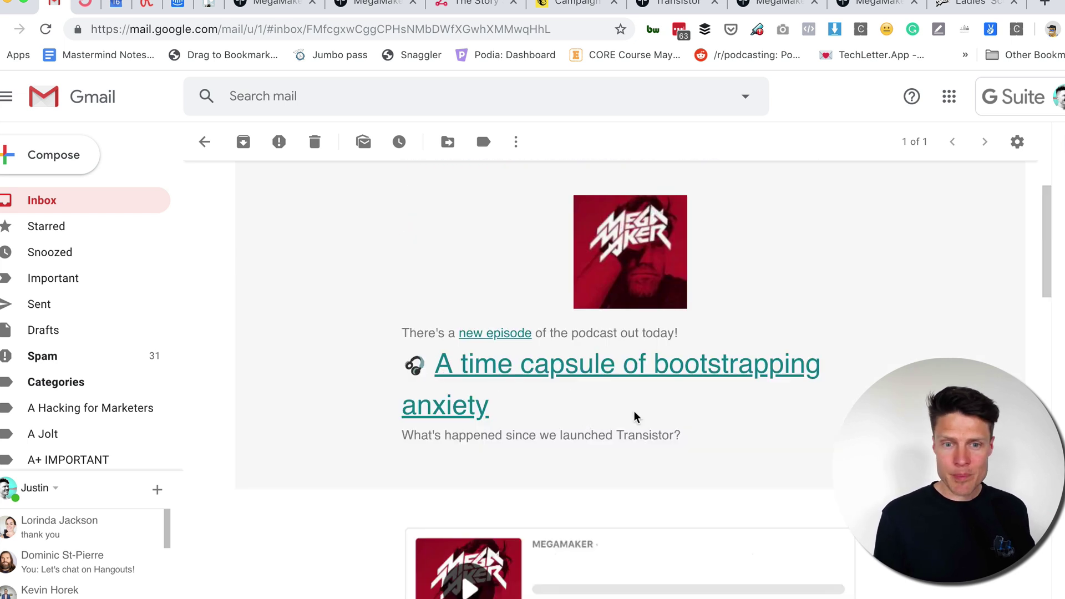
Step: Check the podcast player image link, then view the Listen now button and both shirts
drag(700, 438, 399, 444)
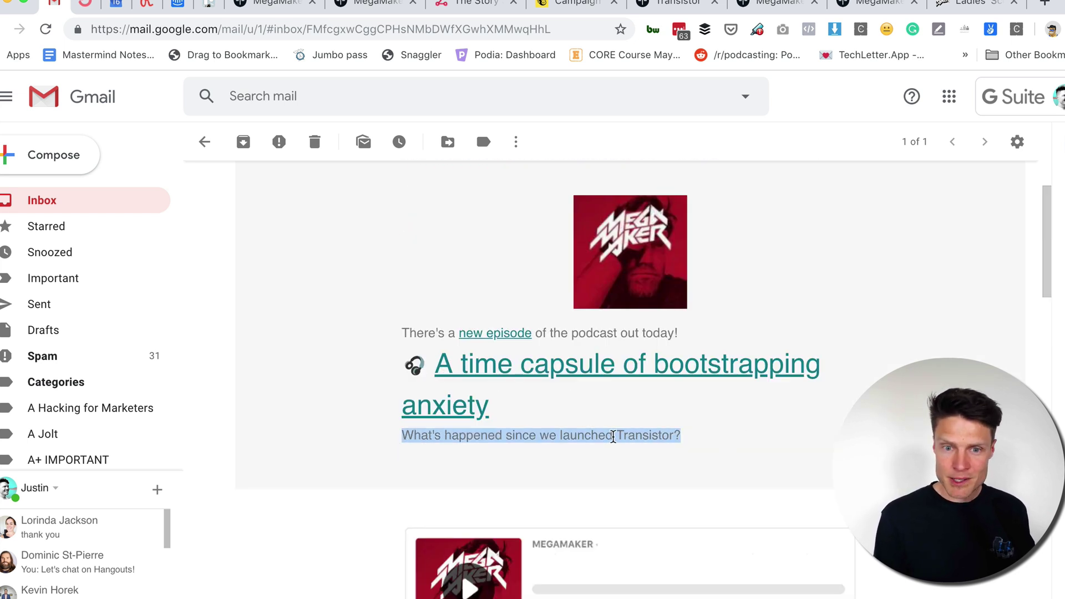
scroll(613, 436, down, 5)
click(597, 326)
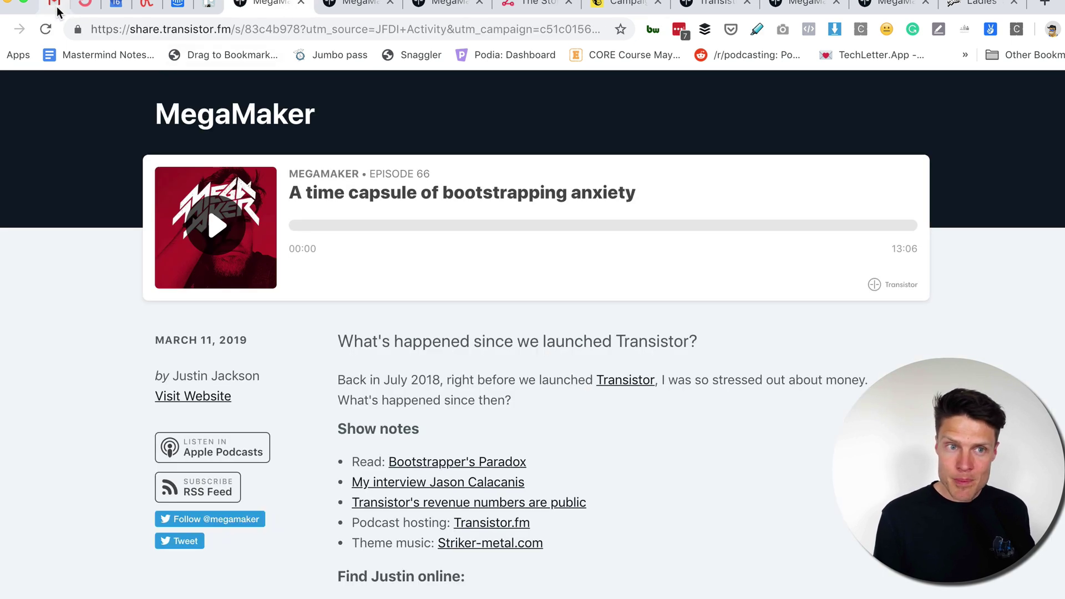
click(59, 9)
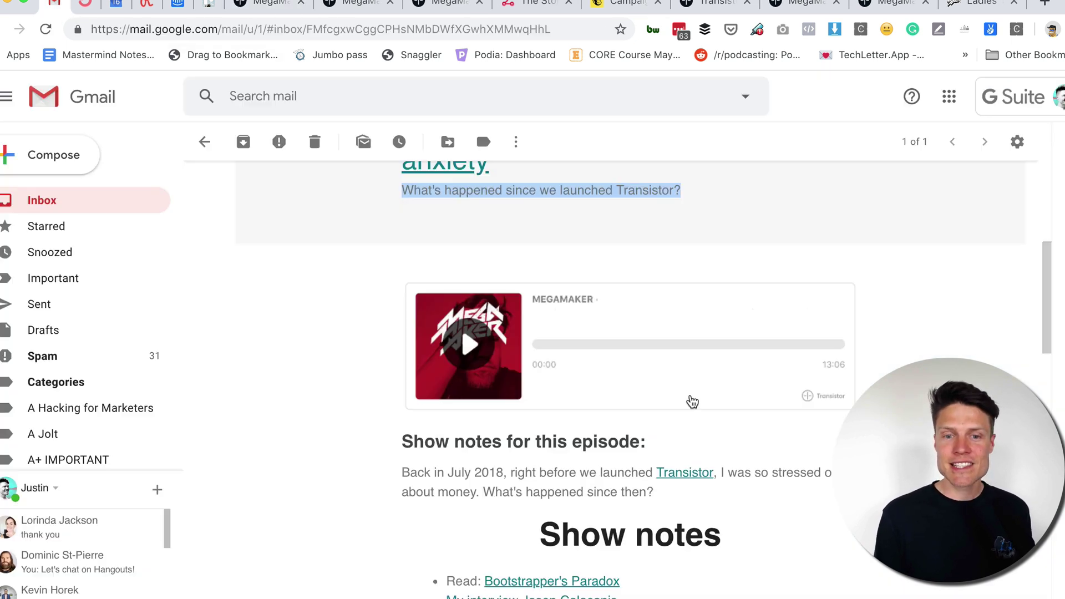
scroll(683, 391, down, 10)
scroll(491, 184, up, 2)
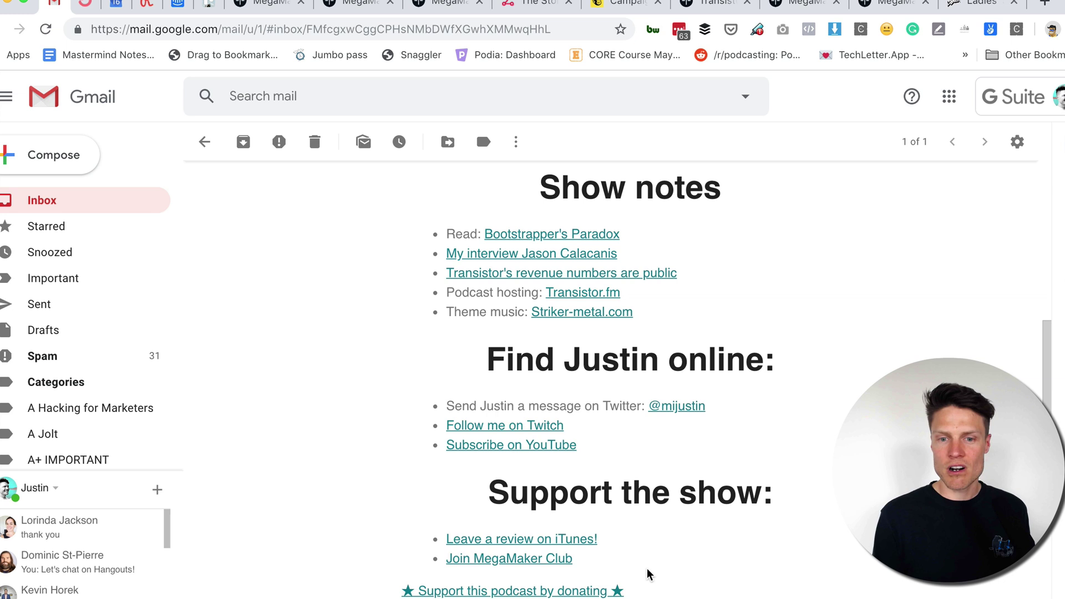
scroll(776, 555, down, 8)
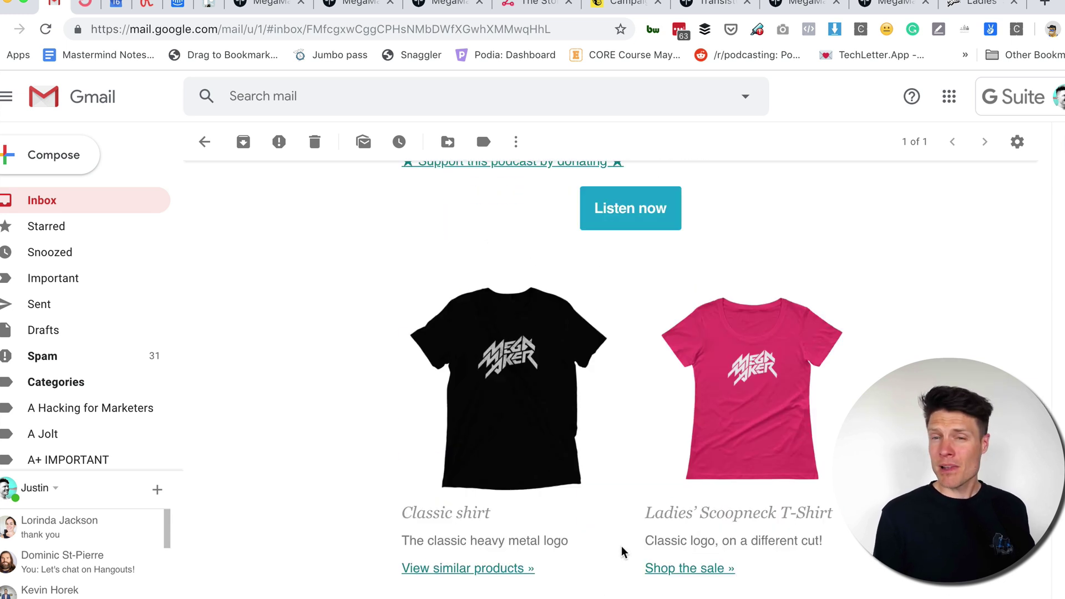